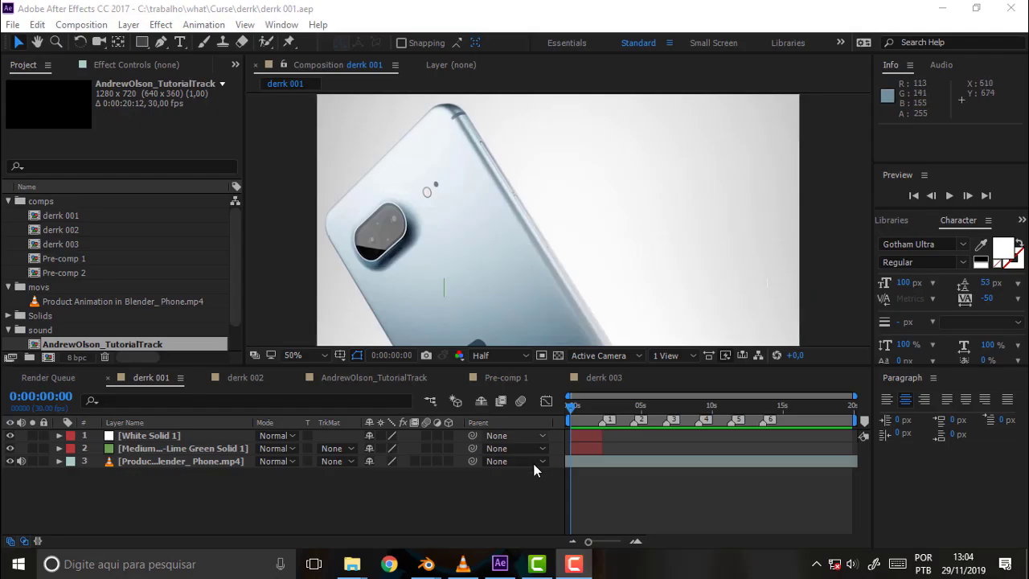
# Bring forward the Blender Render window showing frame 68 of the phone render
pyautogui.click(464, 565)
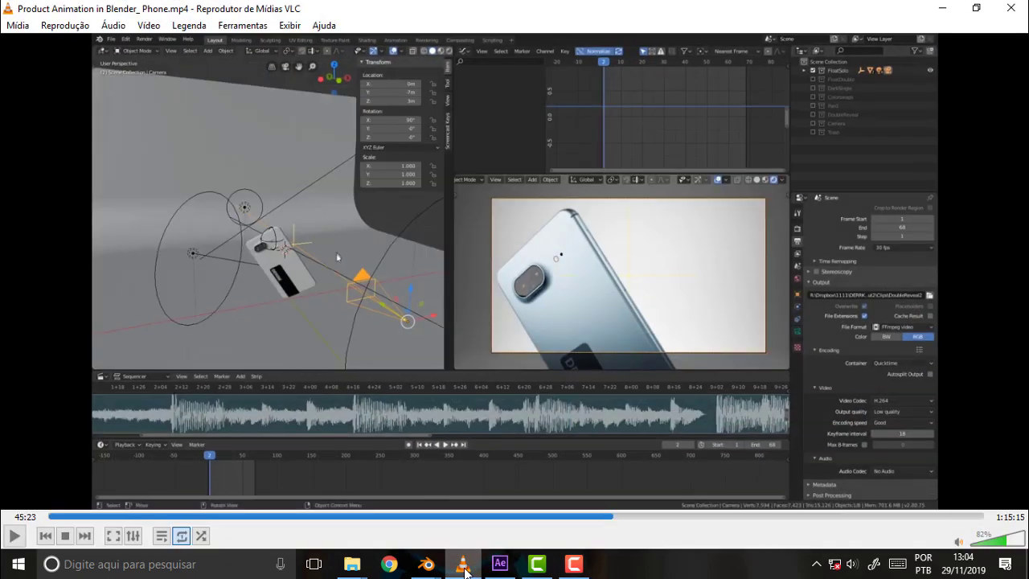
pyautogui.moveTo(426, 564)
pyautogui.click(492, 502)
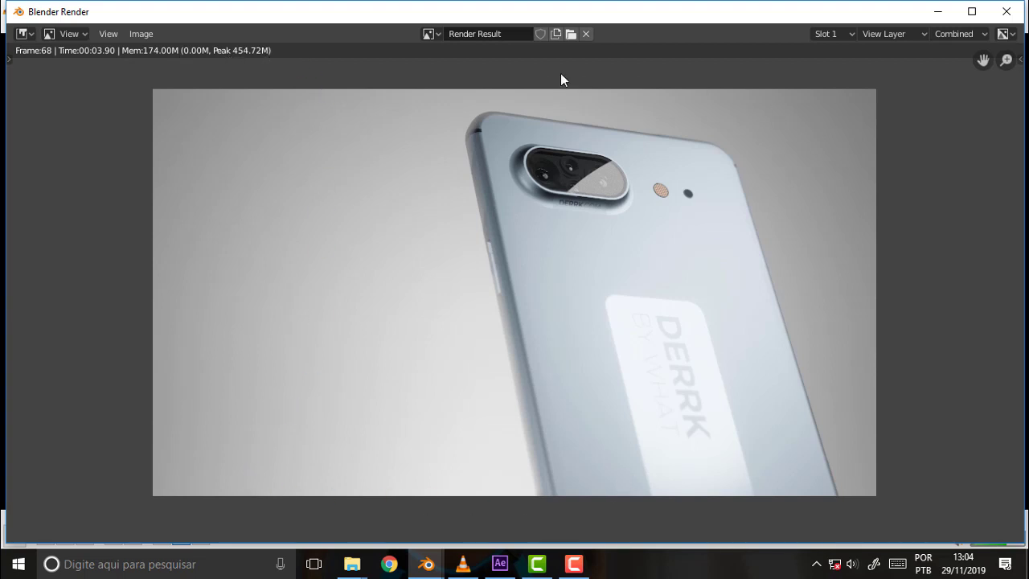
# Move the Blender render result window aside, then close it to reveal the VLC tutorial
pyautogui.moveTo(577, 15); pyautogui.dragTo(594, 40)
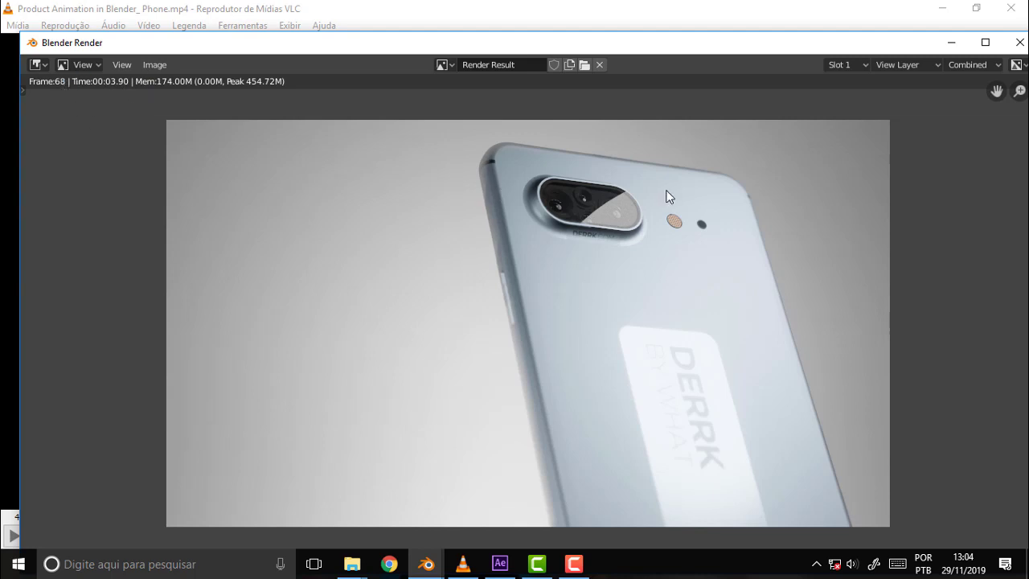
pyautogui.moveTo(919, 42); pyautogui.dragTo(878, 42)
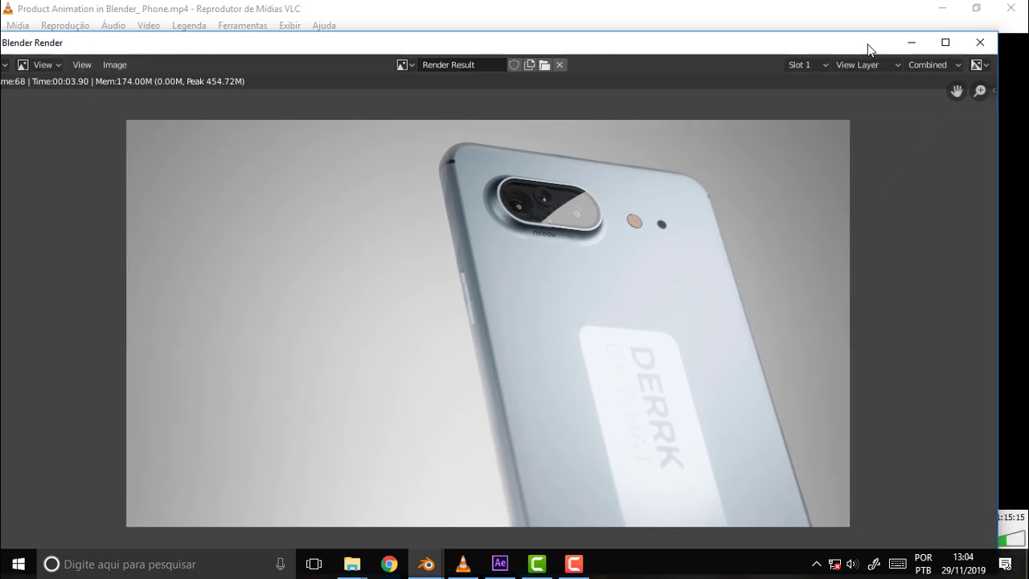
pyautogui.click(981, 43)
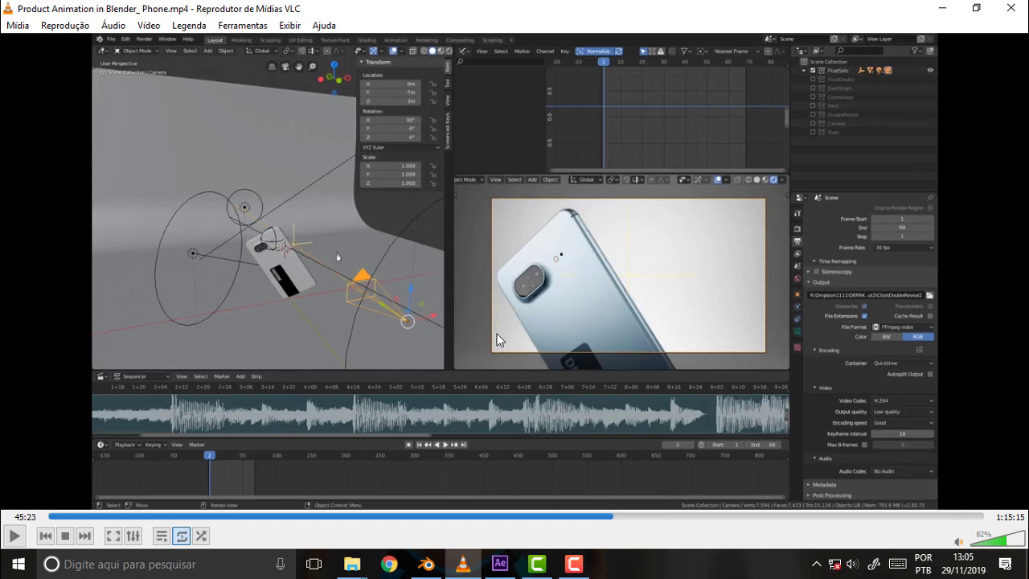
# Switch from the VLC tutorial to the Blender phone scene derrkphone 012 scene 01.blend
pyautogui.click(426, 564)
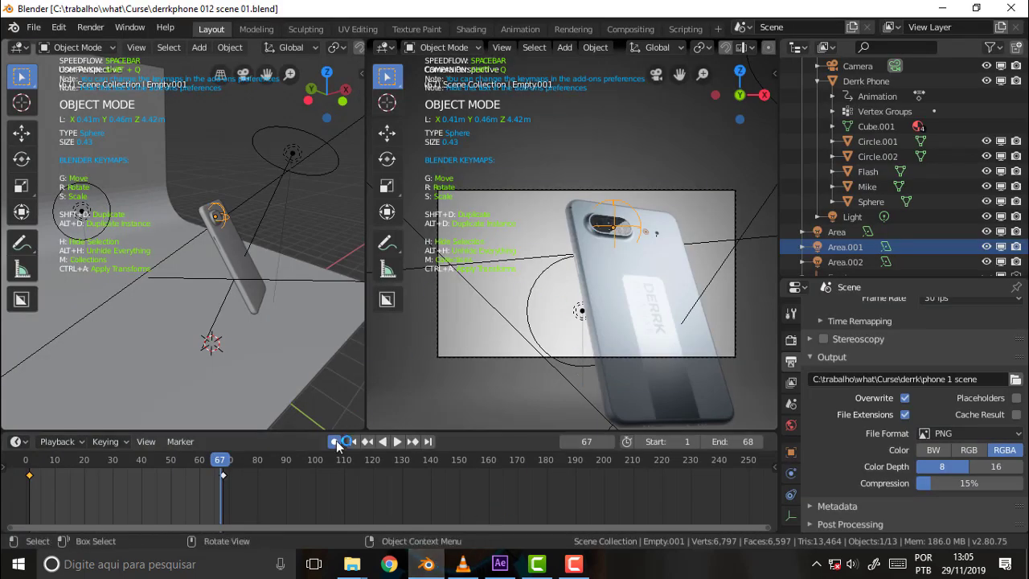
# Play the phone animation from near the start and stop it at frame 68
pyautogui.click(65, 472)
pyautogui.press('space')
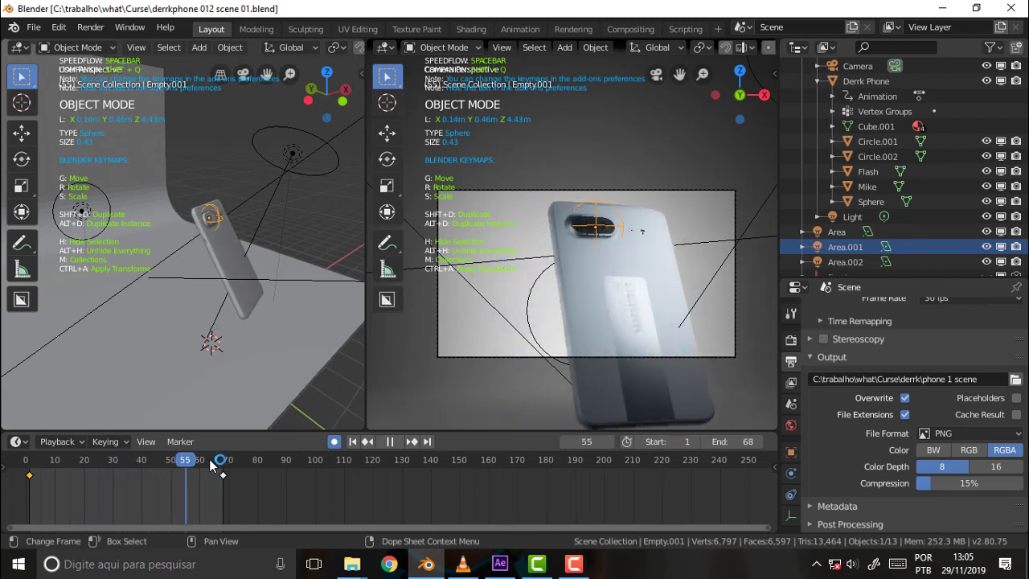
pyautogui.press('space')
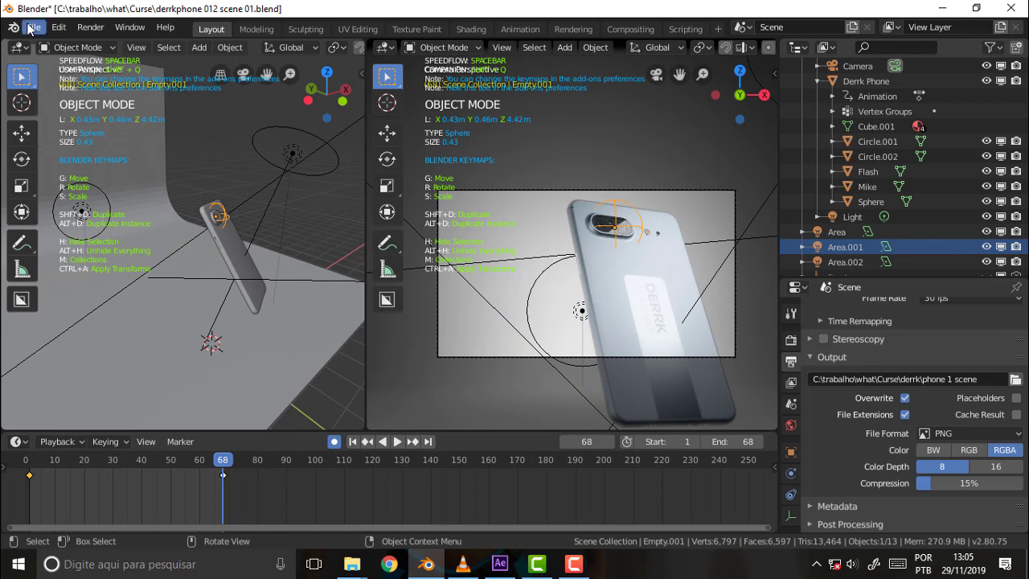
# Save the scene as derrkphone 012 scene 01.blend and return to After Effects
pyautogui.click(31, 29)
pyautogui.click(64, 147)
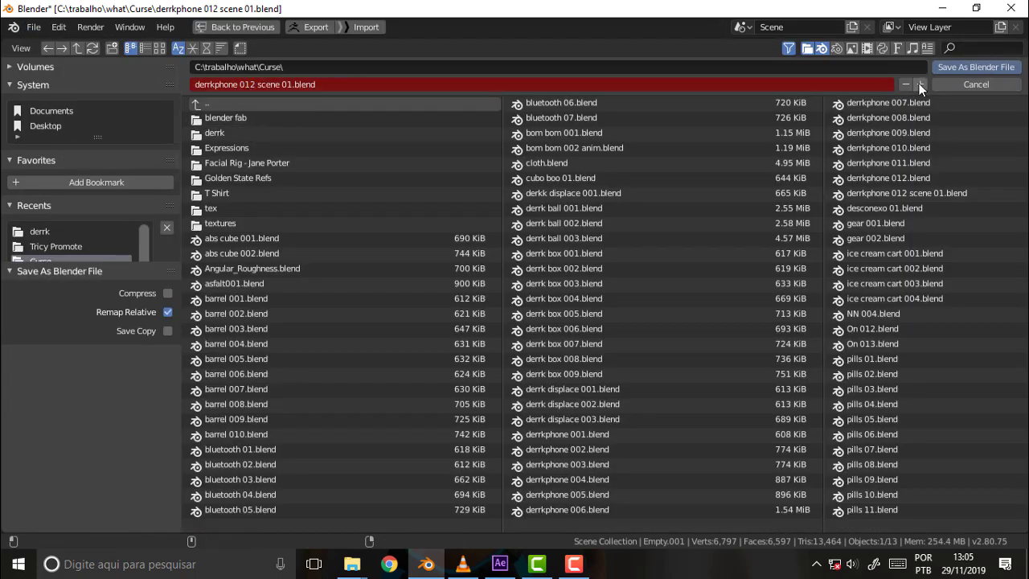
pyautogui.click(971, 64)
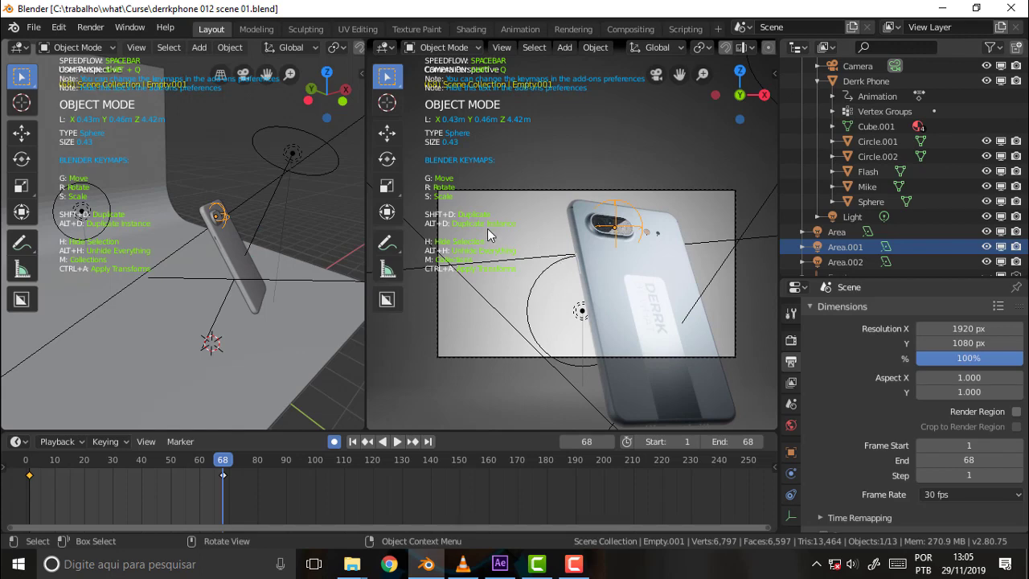
pyautogui.click(496, 567)
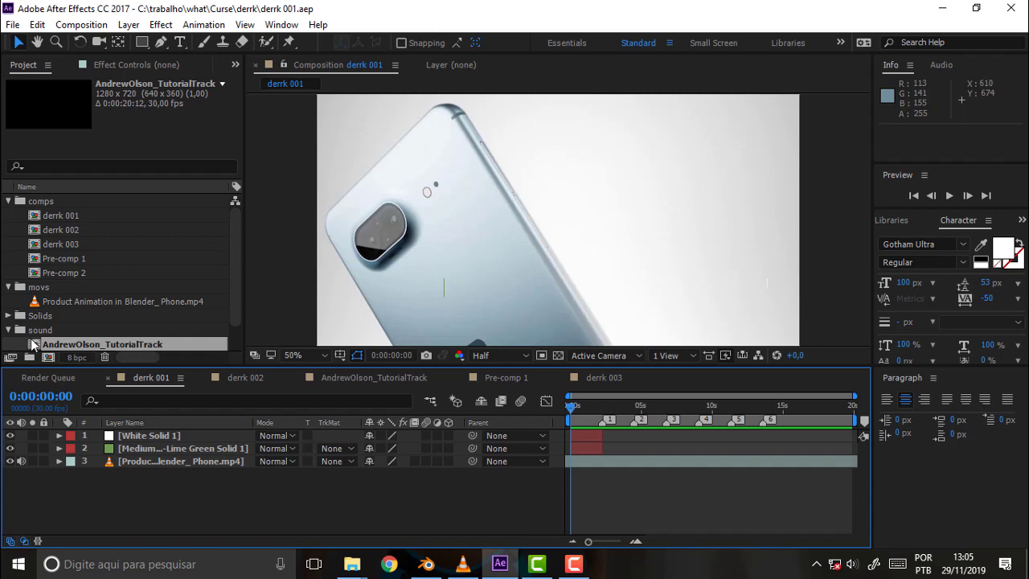
# Collapse the comps, movs and sound folders, clear the selection, and return the playhead to 0
pyautogui.moveTo(237, 233); pyautogui.dragTo(236, 206)
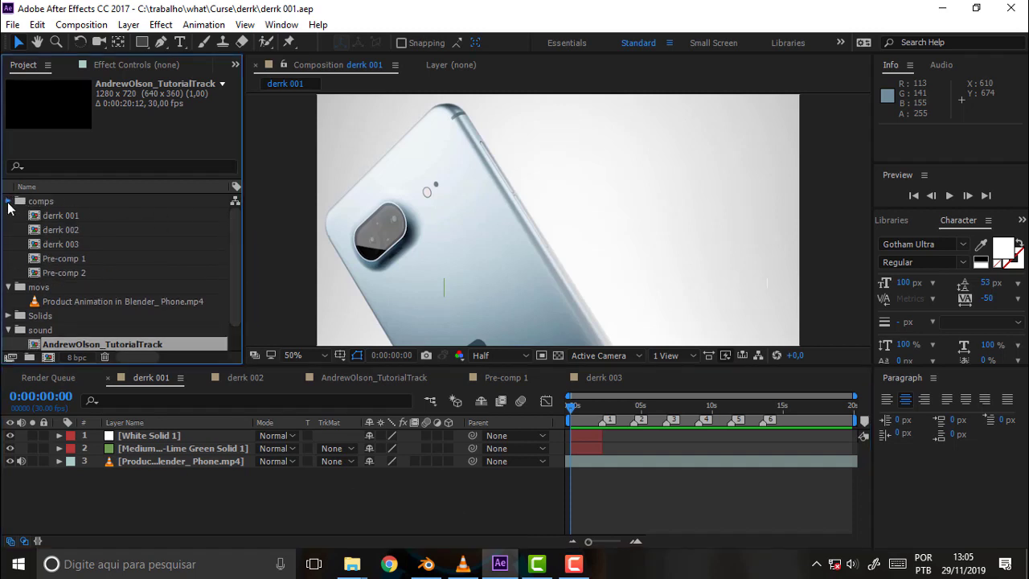
pyautogui.click(9, 201)
pyautogui.click(9, 216)
pyautogui.click(9, 243)
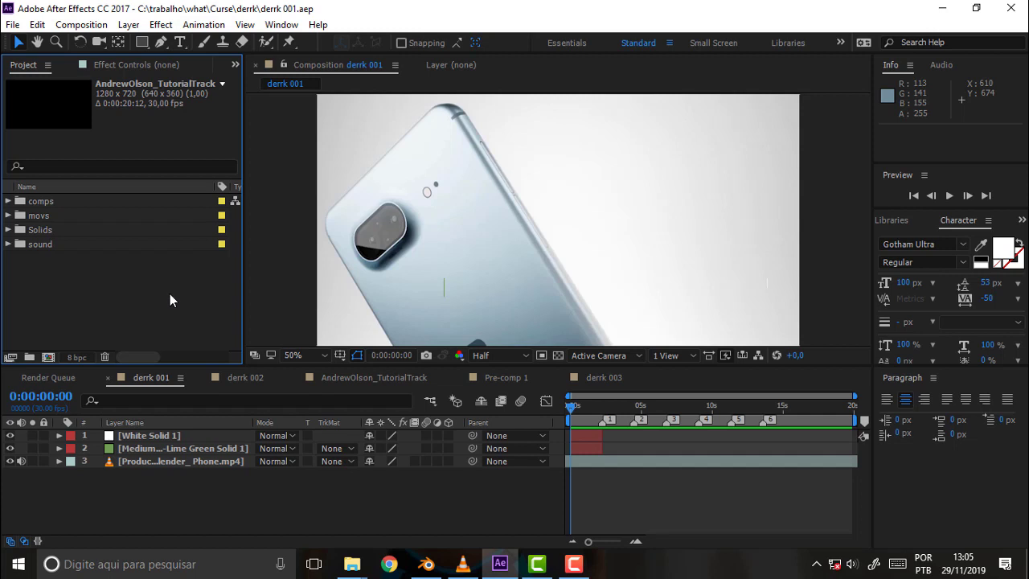
pyautogui.click(167, 294)
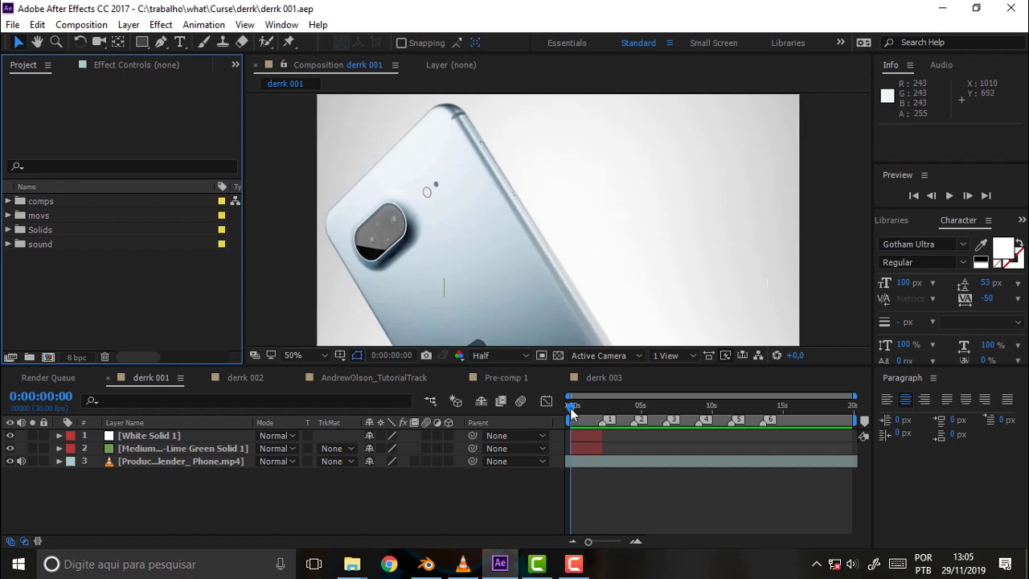
pyautogui.moveTo(570, 408); pyautogui.dragTo(570, 410)
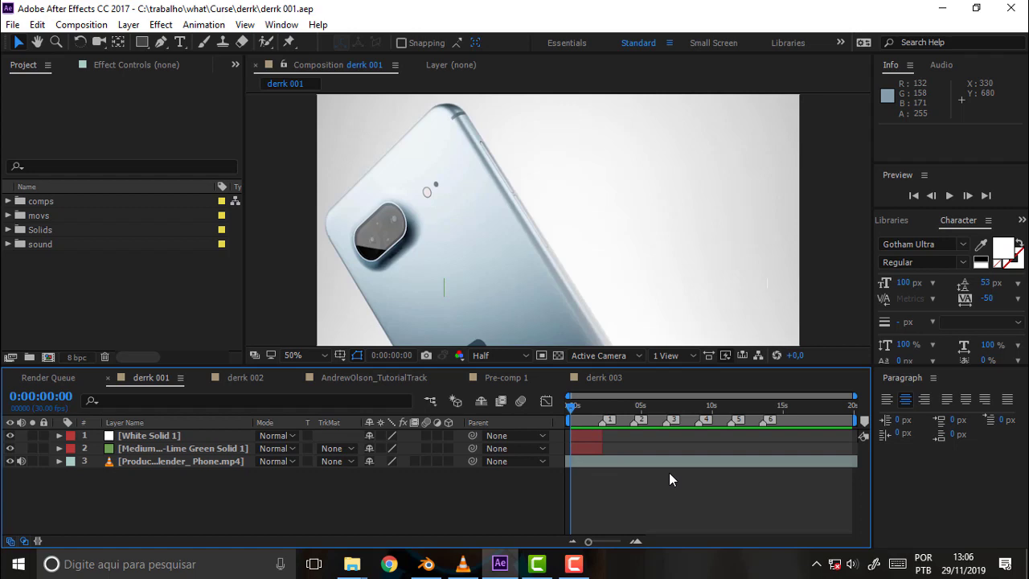
pyautogui.click(433, 566)
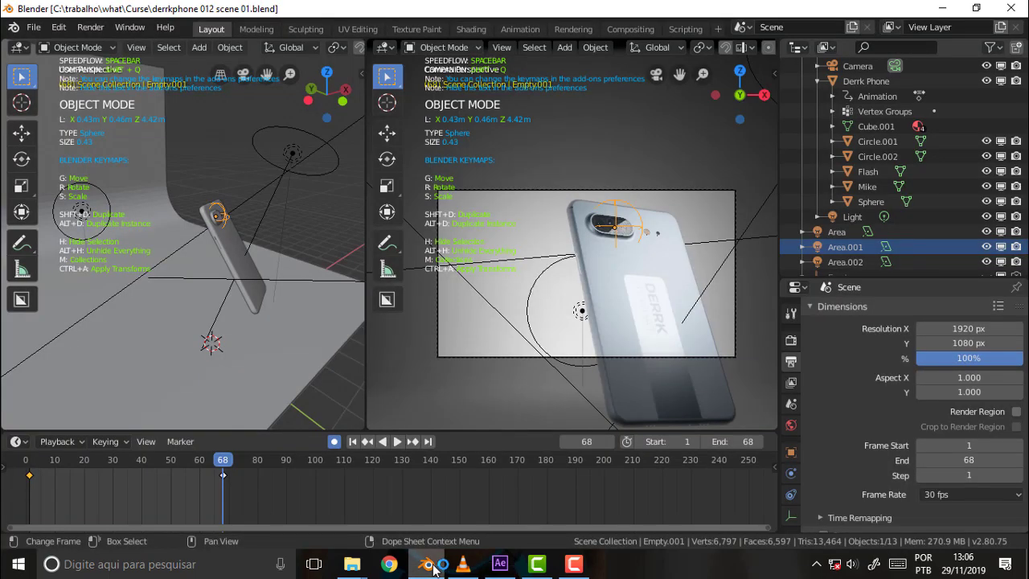
pyautogui.click(433, 567)
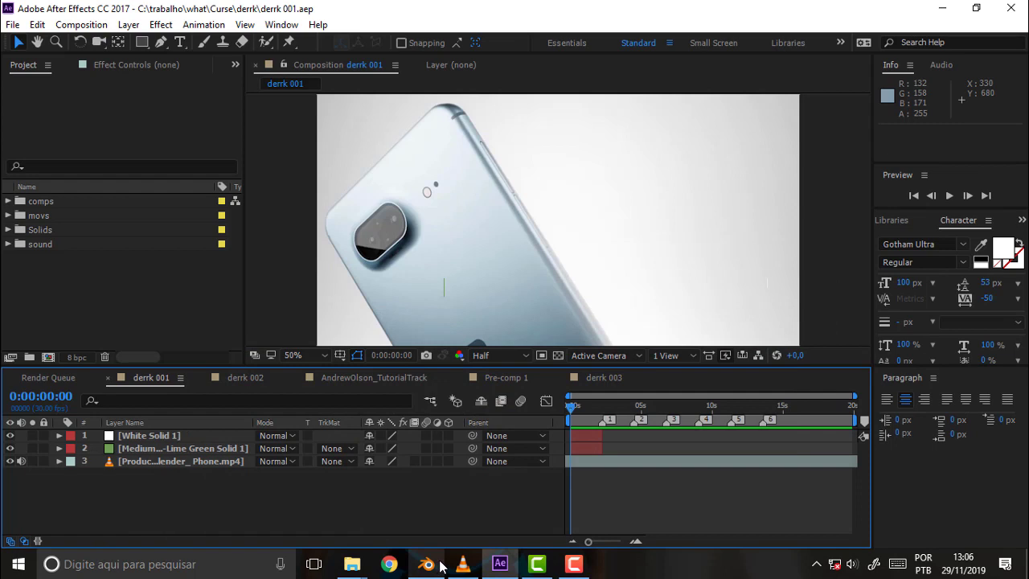
# Expand and re-collapse the comps, movs, Solids and sound folders to review their contents
pyautogui.moveTo(464, 555)
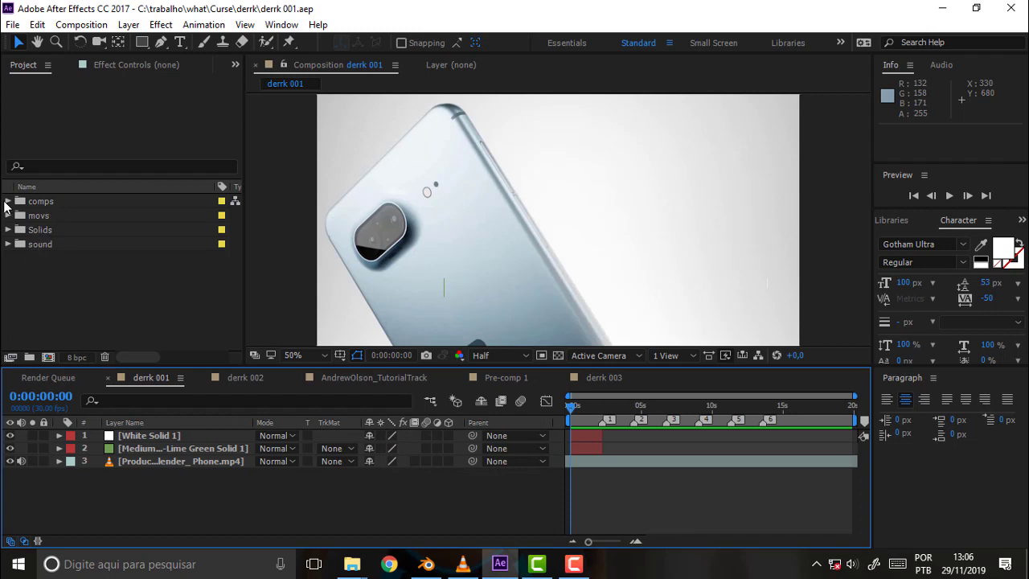
pyautogui.click(8, 202)
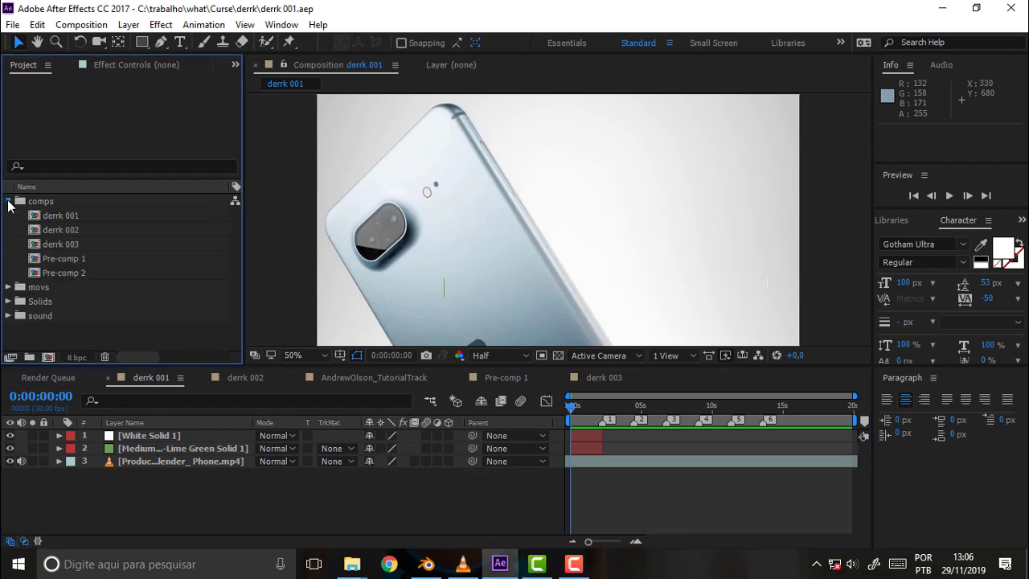
pyautogui.click(8, 201)
pyautogui.click(8, 215)
pyautogui.click(8, 216)
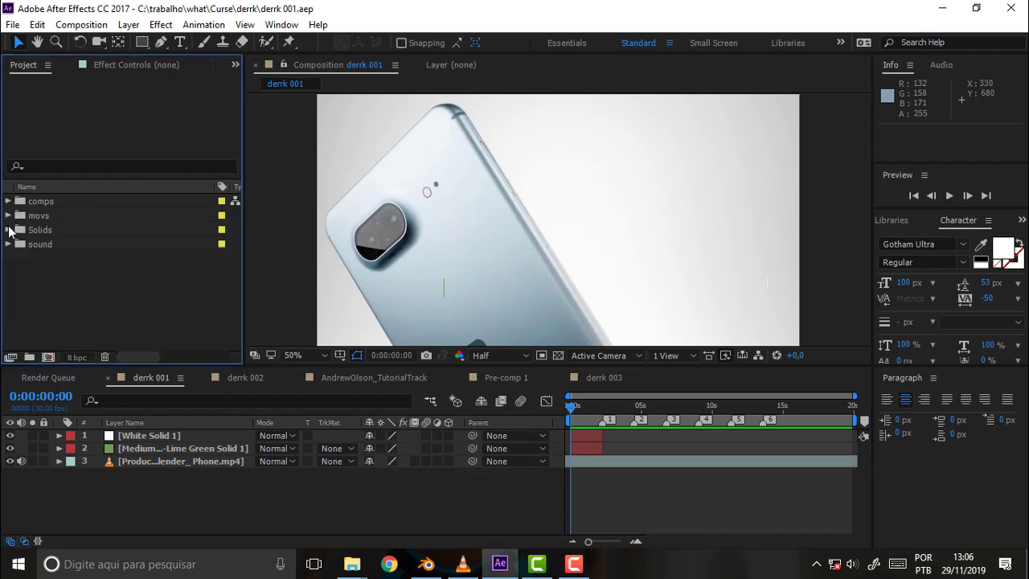
pyautogui.click(8, 230)
pyautogui.click(8, 230)
pyautogui.click(8, 244)
pyautogui.click(8, 244)
# Create a new project folder and name it foots
pyautogui.click(29, 356)
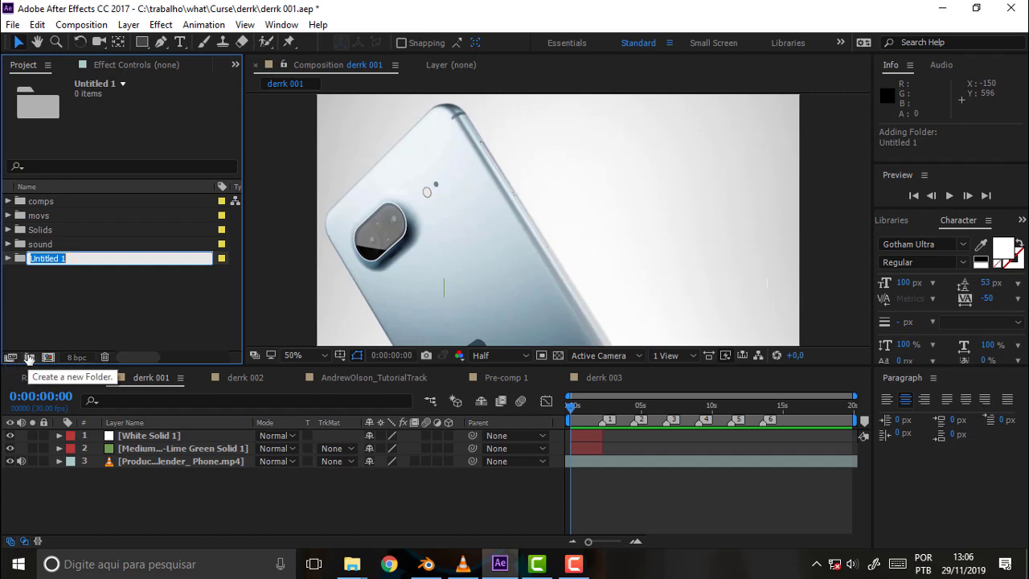
pyautogui.write('f')
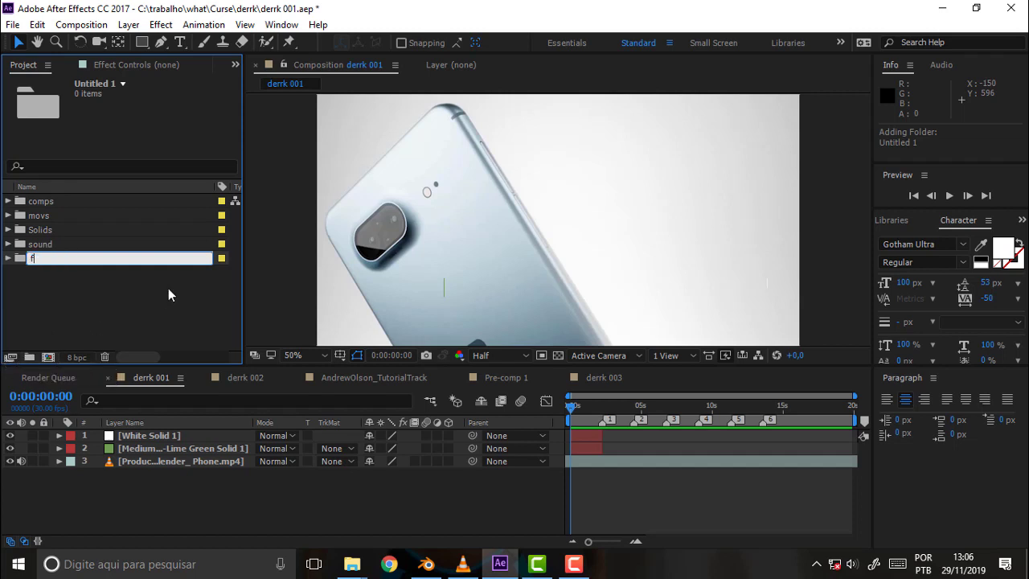
pyautogui.write('oots')
pyautogui.click(51, 310)
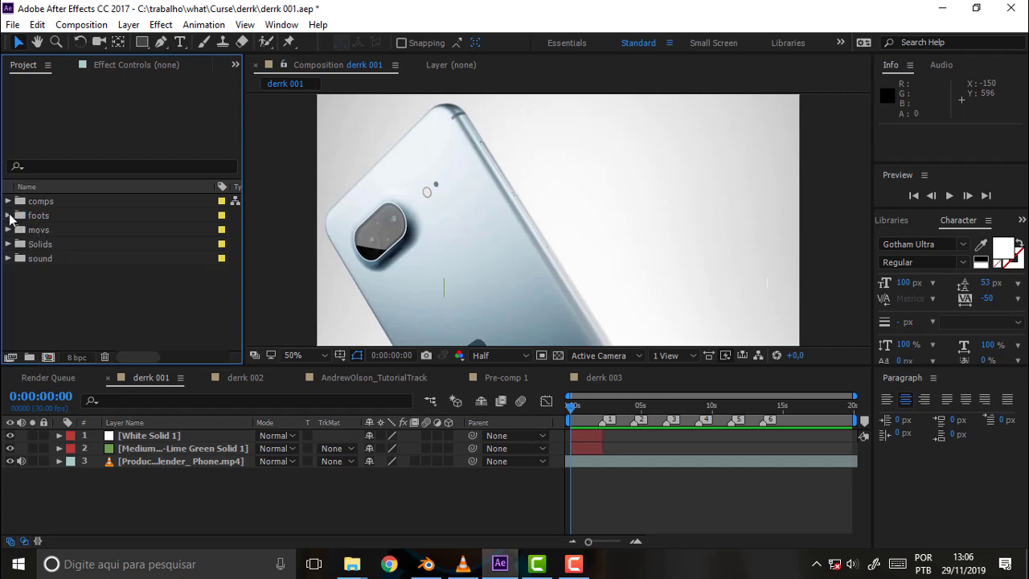
# Import the phone 1 scene PNG frames into foots as a PNG sequence
pyautogui.doubleClick(37, 217)
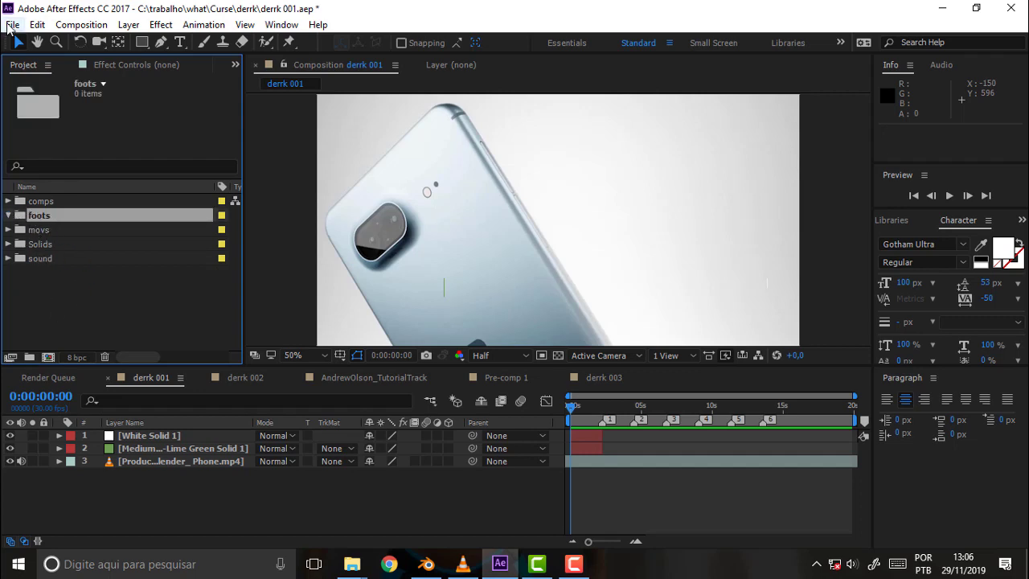
pyautogui.click(12, 25)
pyautogui.moveTo(56, 228)
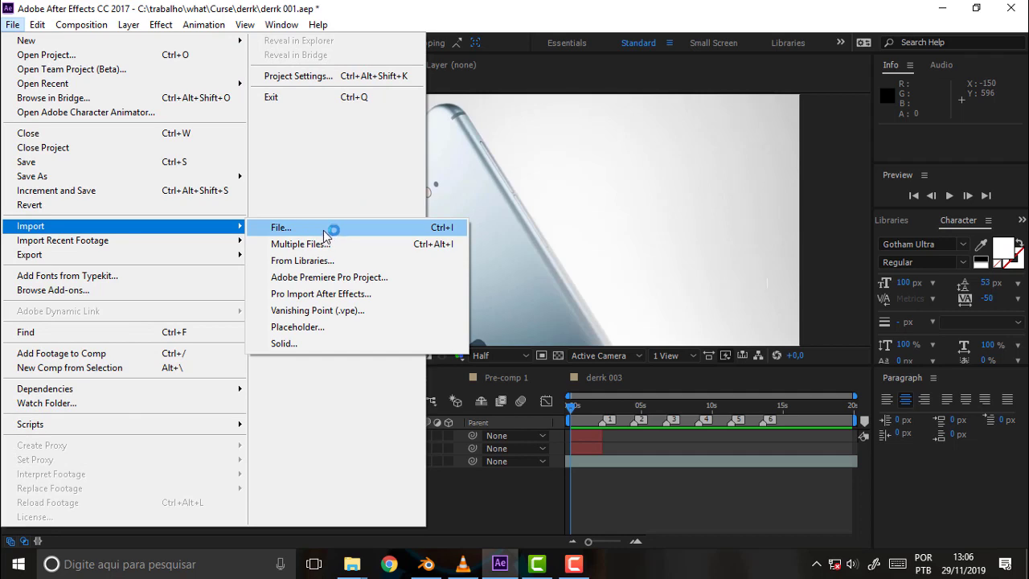
pyautogui.click(322, 228)
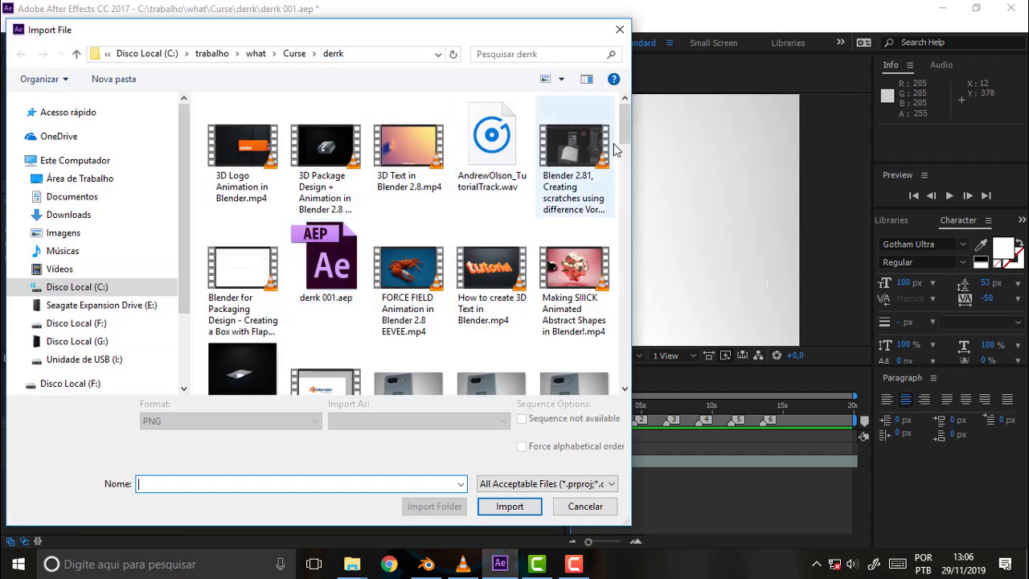
pyautogui.moveTo(625, 119)
pyautogui.mouseDown()
pyautogui.moveTo(641, 160)
pyautogui.moveTo(627, 177)
pyautogui.mouseUp()
pyautogui.click(409, 137)
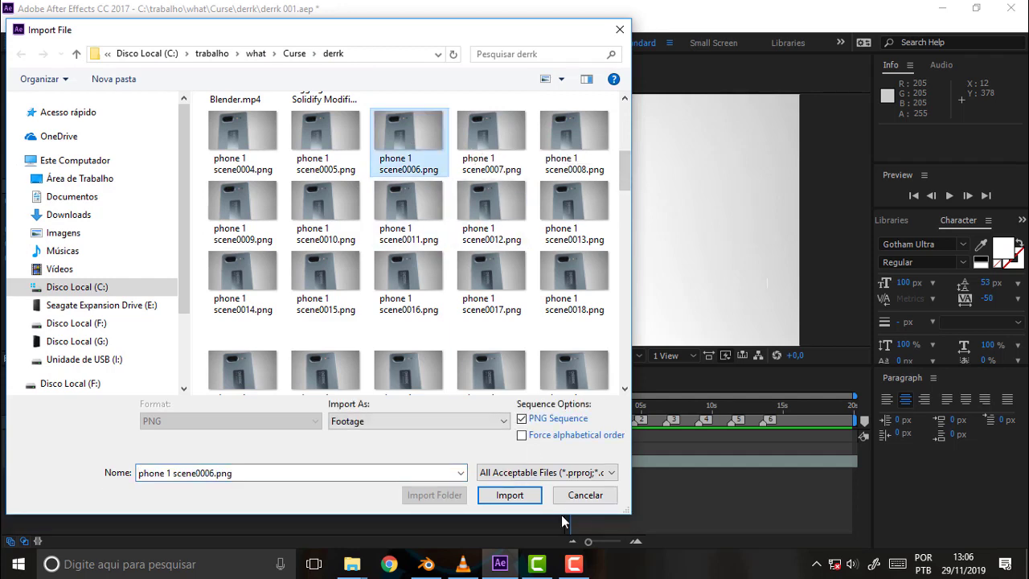
pyautogui.click(511, 495)
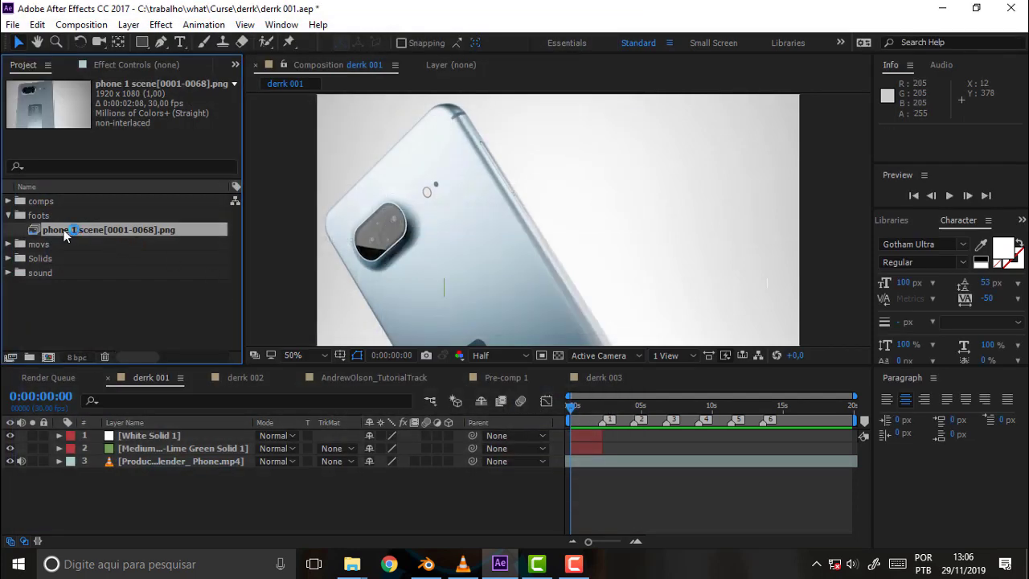
pyautogui.moveTo(128, 235); pyautogui.dragTo(153, 457)
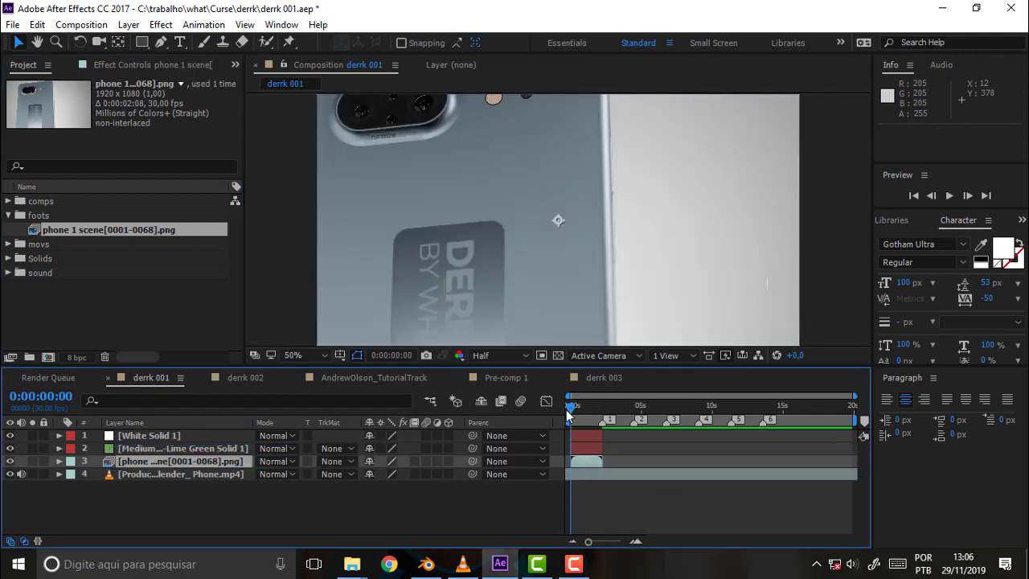
pyautogui.moveTo(569, 406)
pyautogui.mouseDown()
pyautogui.moveTo(594, 414)
pyautogui.moveTo(565, 413)
pyautogui.mouseUp()
pyautogui.moveTo(571, 408)
pyautogui.mouseDown()
pyautogui.moveTo(597, 414)
pyautogui.moveTo(564, 412)
pyautogui.mouseUp()
# Zoom the viewer to 33.3% and scale the phone 1 scene layer down to 67%
pyautogui.click(116, 230)
pyautogui.click(300, 356)
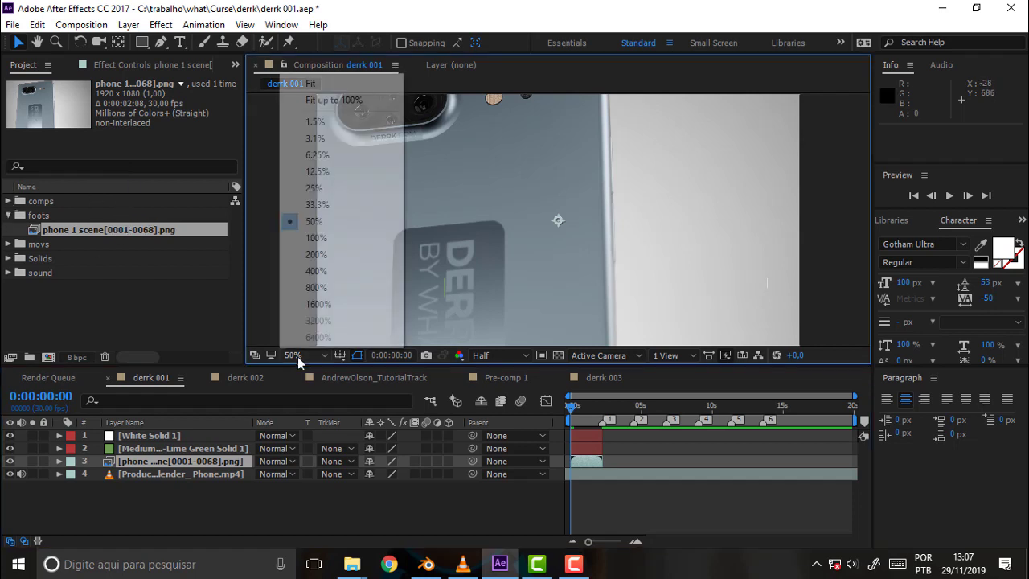
pyautogui.click(316, 201)
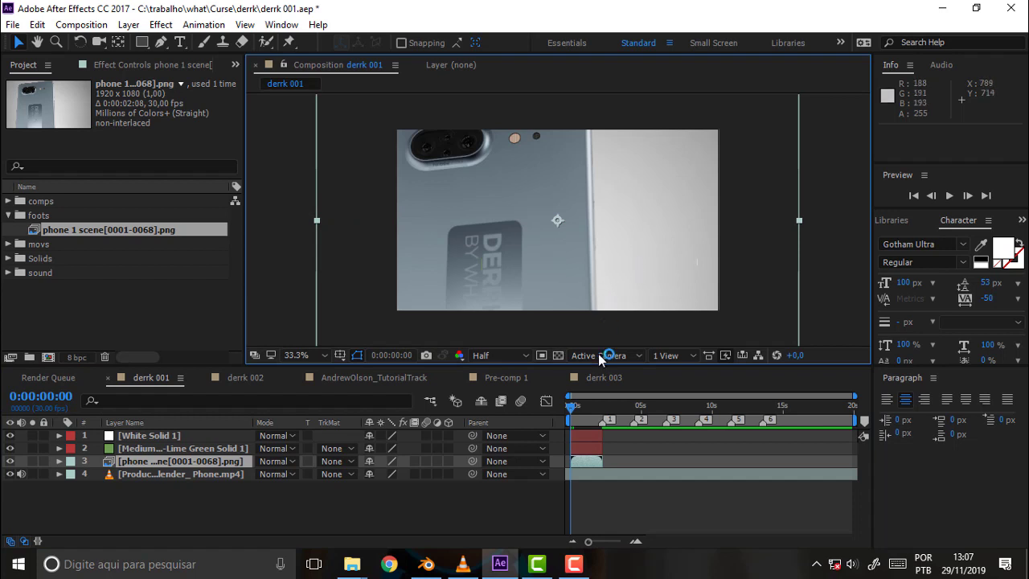
pyautogui.click(577, 408)
pyautogui.moveTo(579, 409)
pyautogui.mouseDown()
pyautogui.moveTo(569, 414)
pyautogui.moveTo(576, 409)
pyautogui.mouseUp()
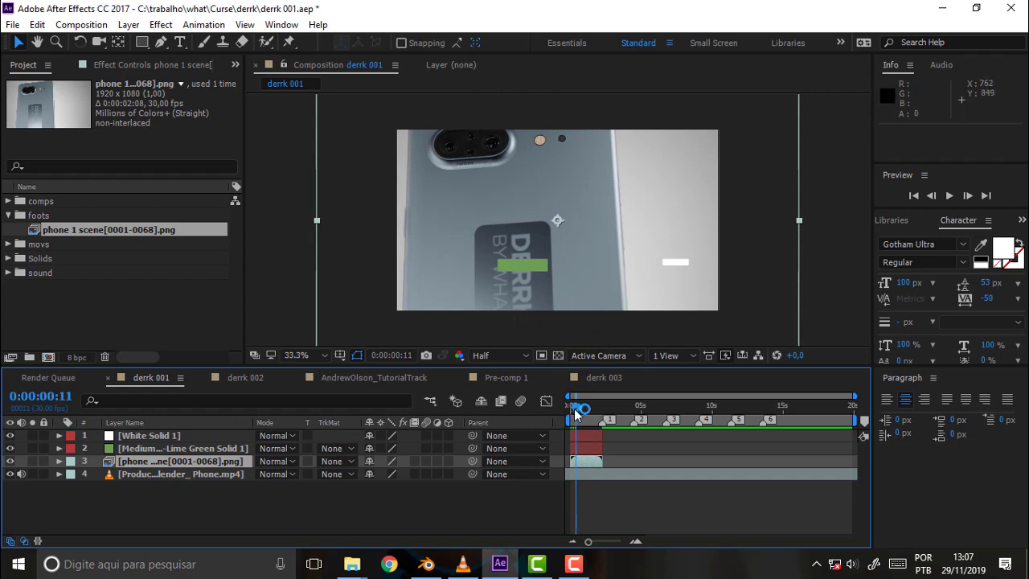
pyautogui.moveTo(576, 408)
pyautogui.mouseDown()
pyautogui.moveTo(607, 416)
pyautogui.moveTo(558, 417)
pyautogui.moveTo(576, 410)
pyautogui.mouseUp()
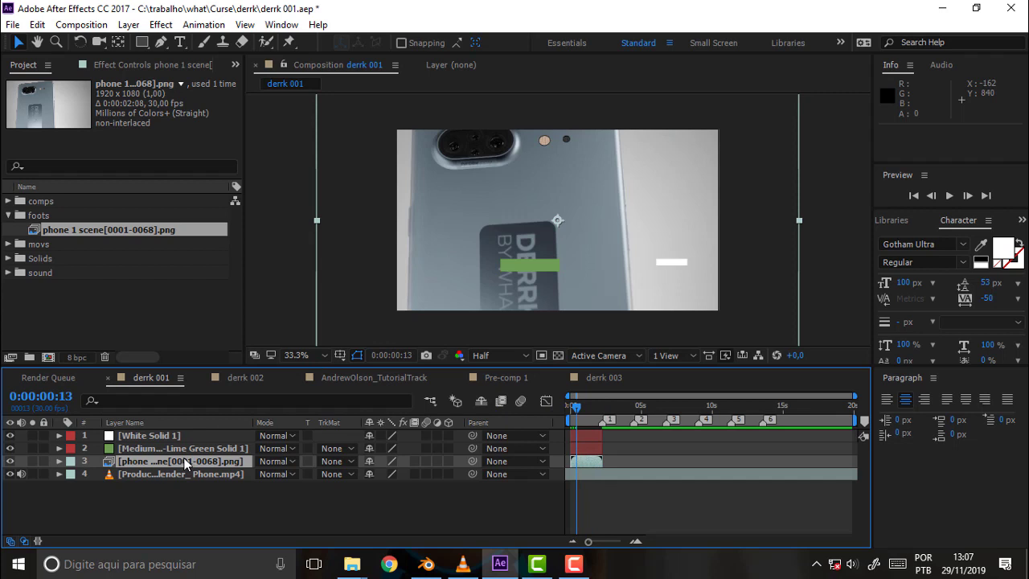
pyautogui.press('s')
pyautogui.moveTo(384, 474)
pyautogui.mouseDown()
pyautogui.moveTo(366, 479)
pyautogui.moveTo(390, 480)
pyautogui.mouseUp()
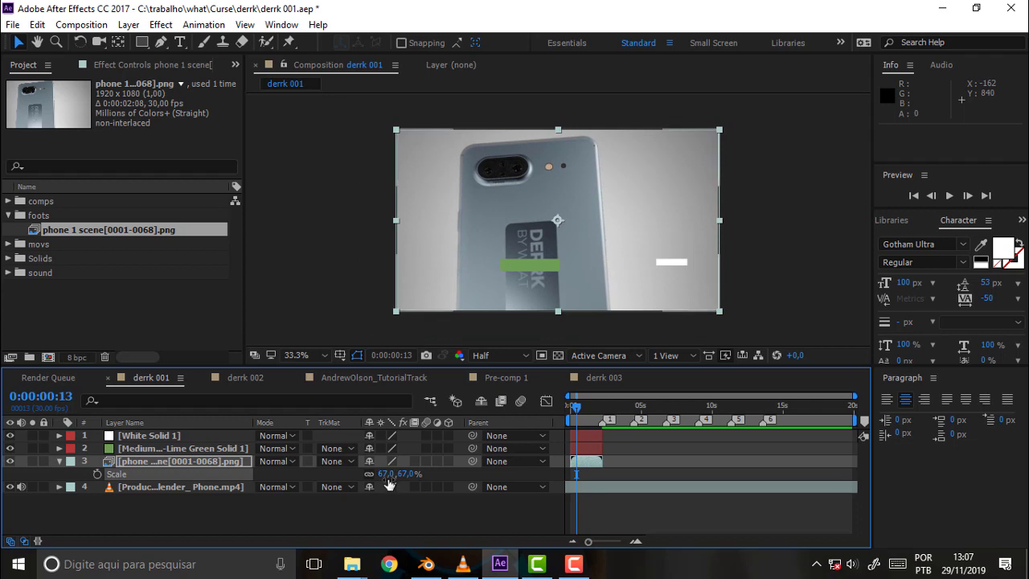
# Set the phone 1 scene layer's Scale to exactly 68%
pyautogui.click(384, 474)
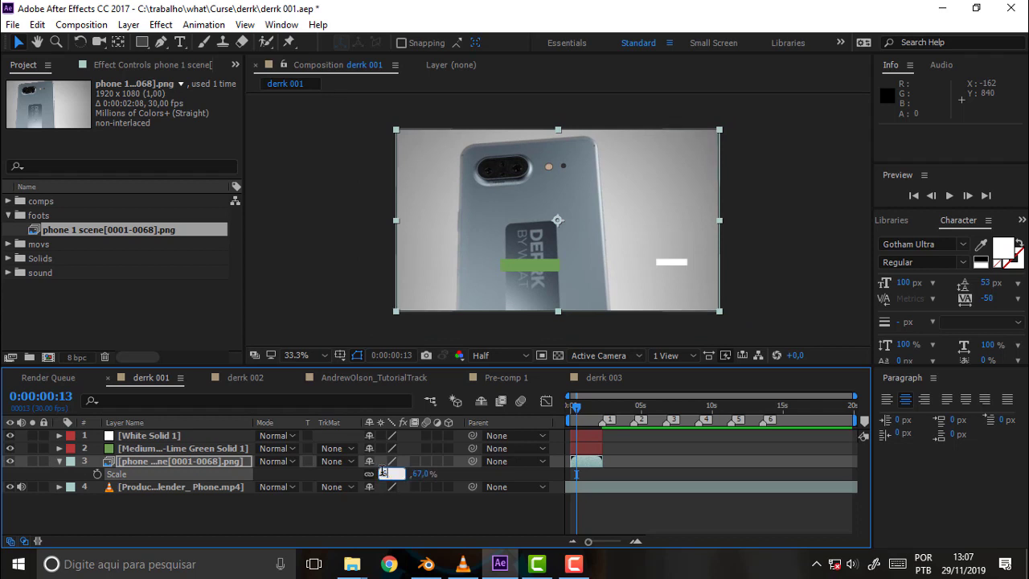
pyautogui.press('Return')
pyautogui.click(655, 504)
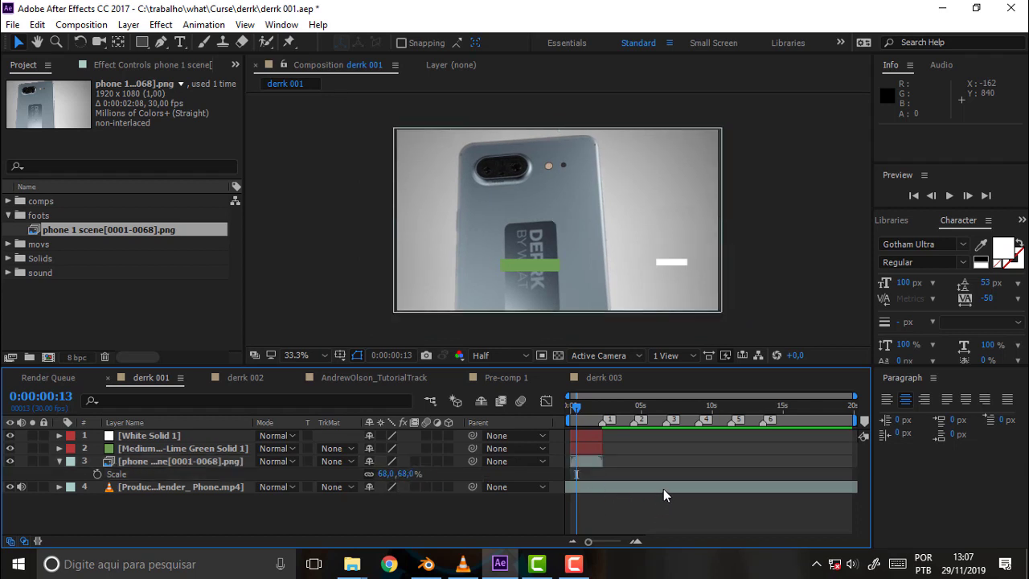
pyautogui.moveTo(577, 413); pyautogui.dragTo(582, 406)
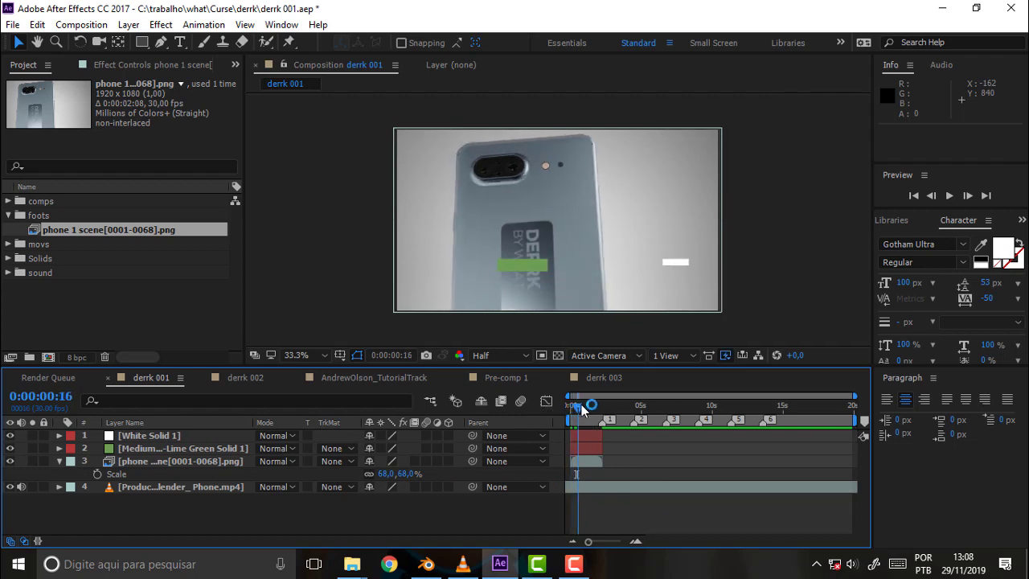
# Toggle the phone layer's visibility at several frames to compare it with Phone.mp4 beneath
pyautogui.click(10, 461)
pyautogui.click(11, 461)
pyautogui.click(11, 461)
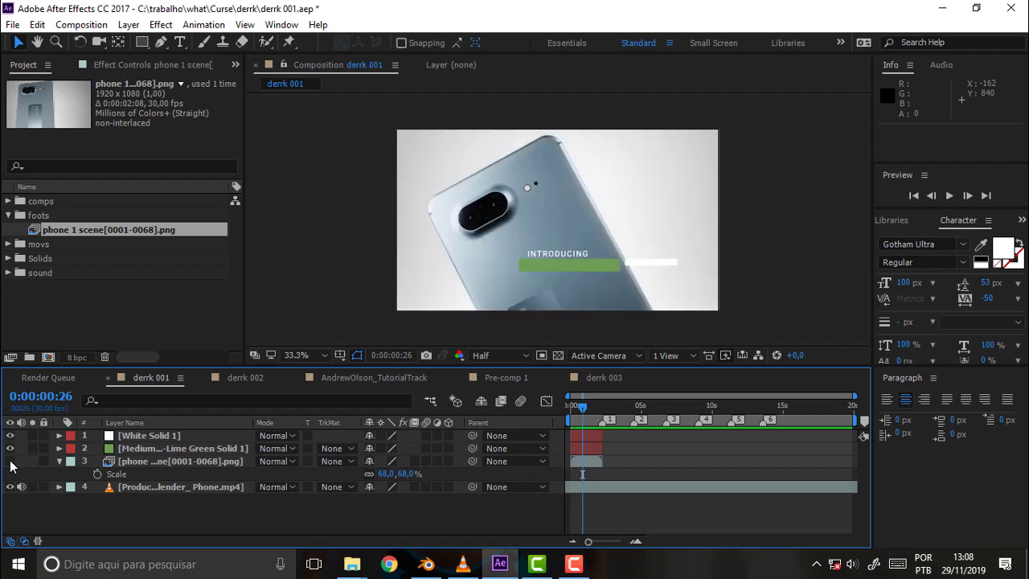
pyautogui.click(11, 462)
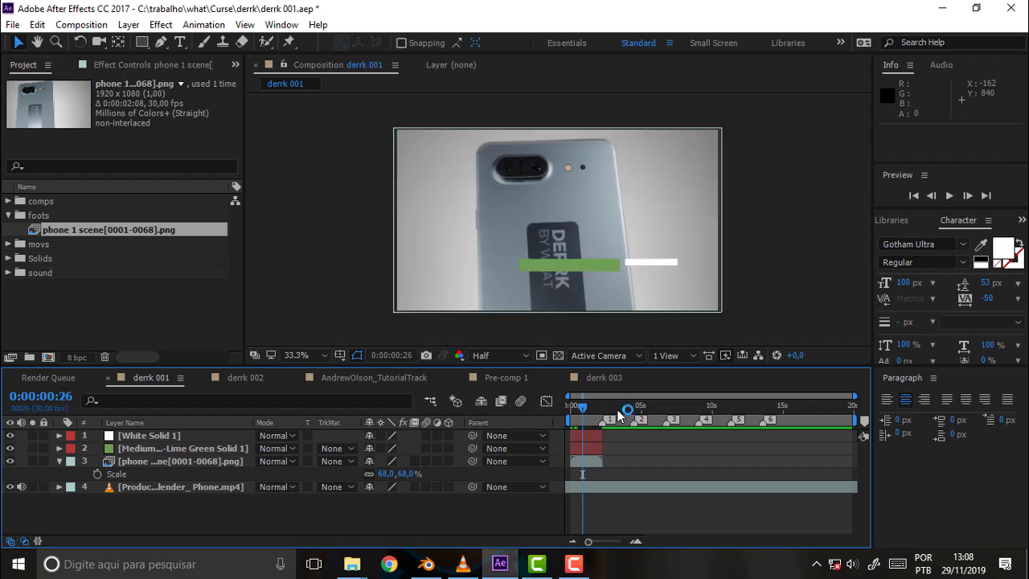
pyautogui.moveTo(595, 420)
pyautogui.mouseDown()
pyautogui.moveTo(543, 419)
pyautogui.moveTo(576, 419)
pyautogui.mouseUp()
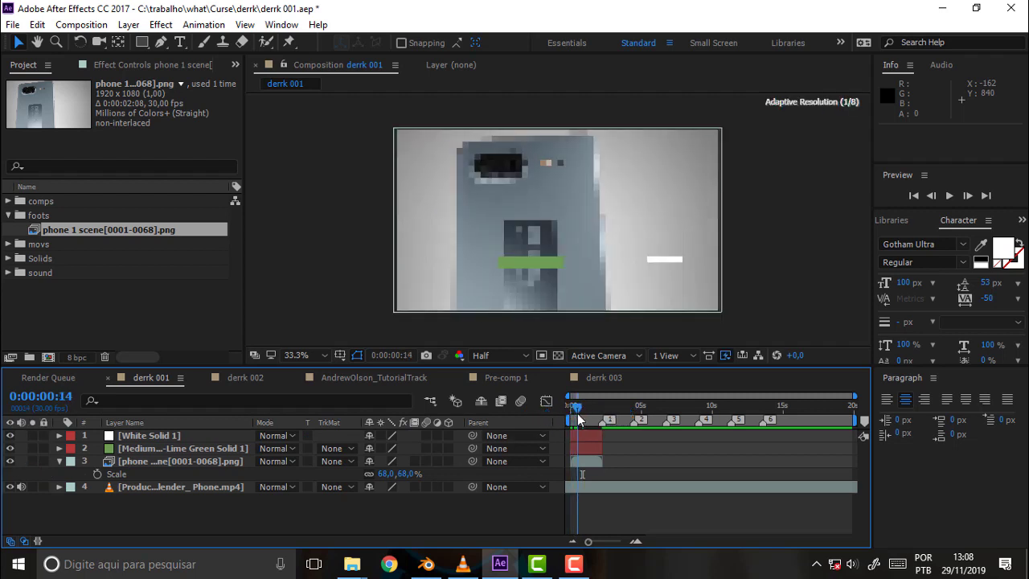
pyautogui.click(11, 462)
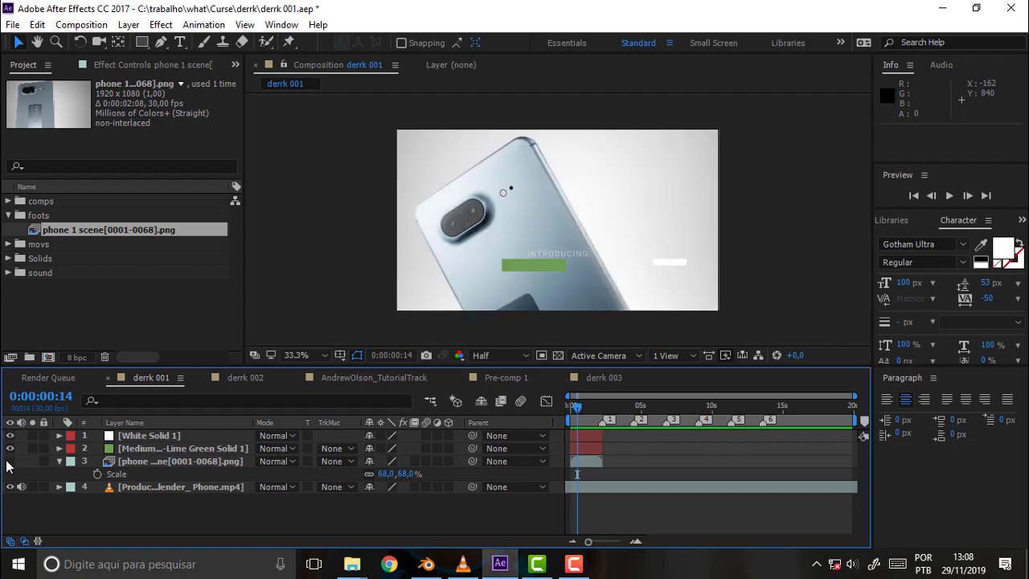
pyautogui.click(10, 462)
pyautogui.click(11, 462)
pyautogui.click(11, 462)
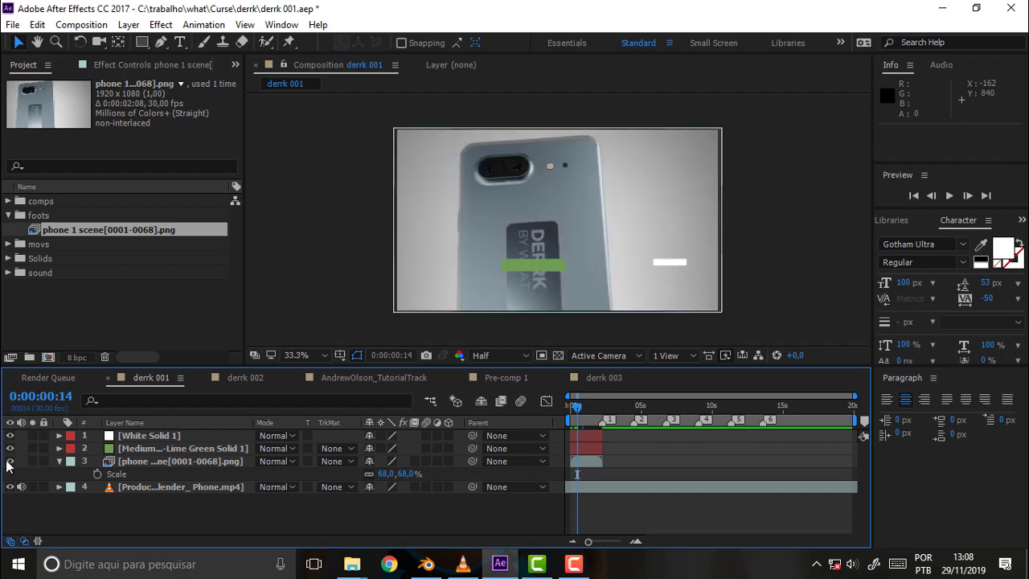
# Apply Color Correction > Curves to the phone layer and bend the RGB curve upward
pyautogui.click(156, 458)
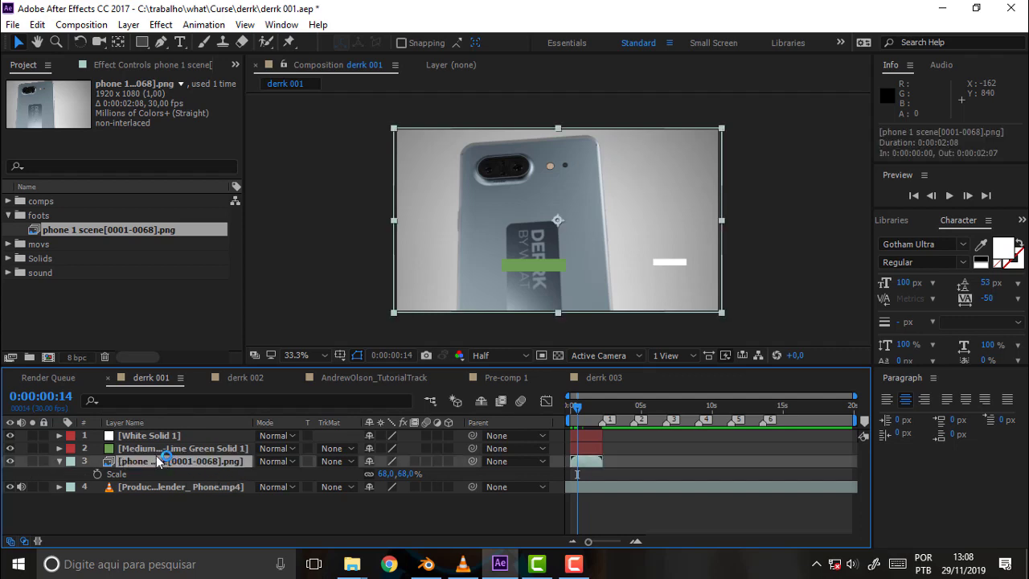
pyautogui.click(185, 65)
pyautogui.click(162, 25)
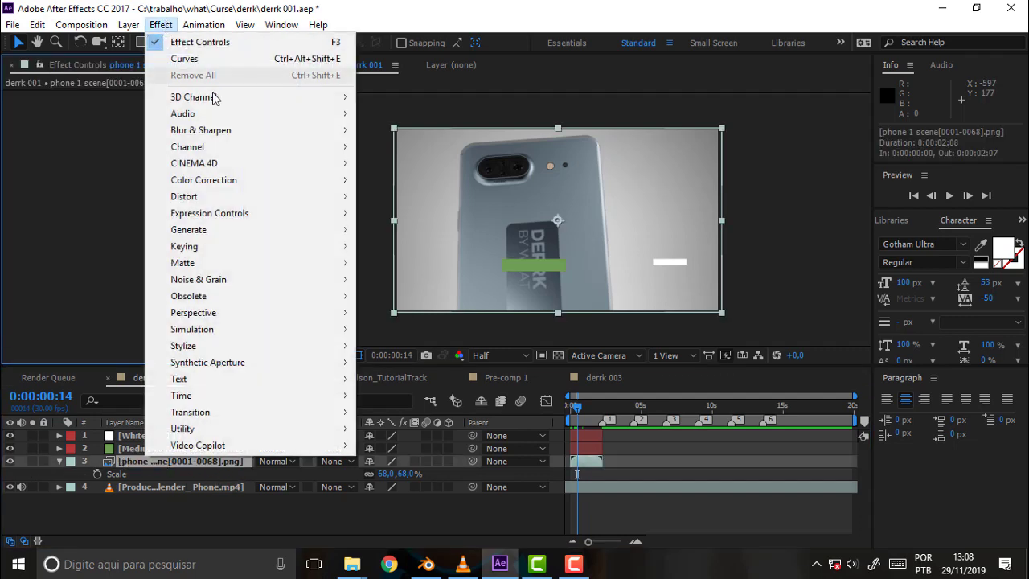
pyautogui.moveTo(238, 183)
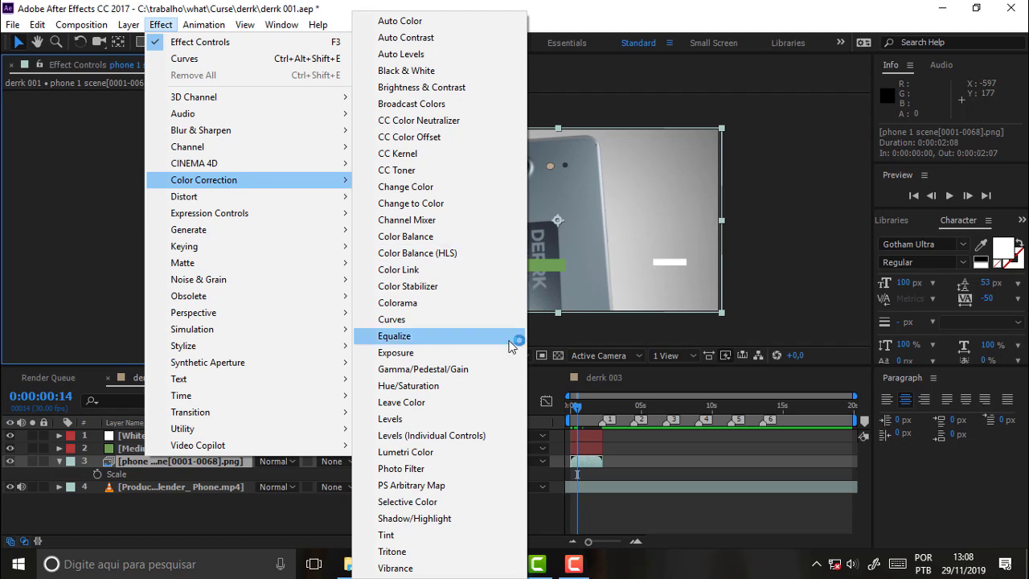
pyautogui.click(443, 319)
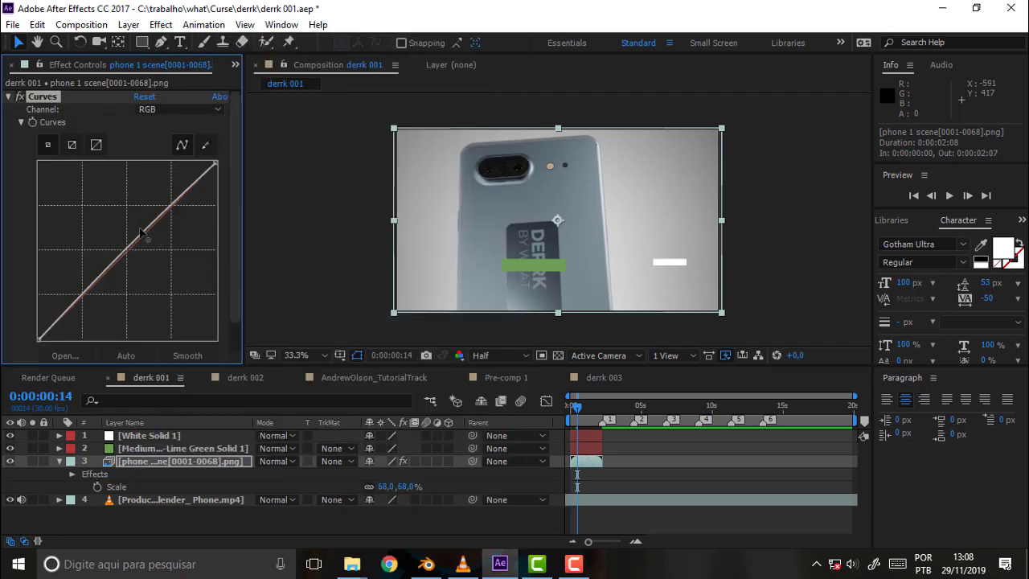
pyautogui.moveTo(136, 242); pyautogui.dragTo(134, 212)
pyautogui.moveTo(93, 273)
pyautogui.mouseDown()
pyautogui.moveTo(94, 262)
pyautogui.moveTo(100, 274)
pyautogui.mouseUp()
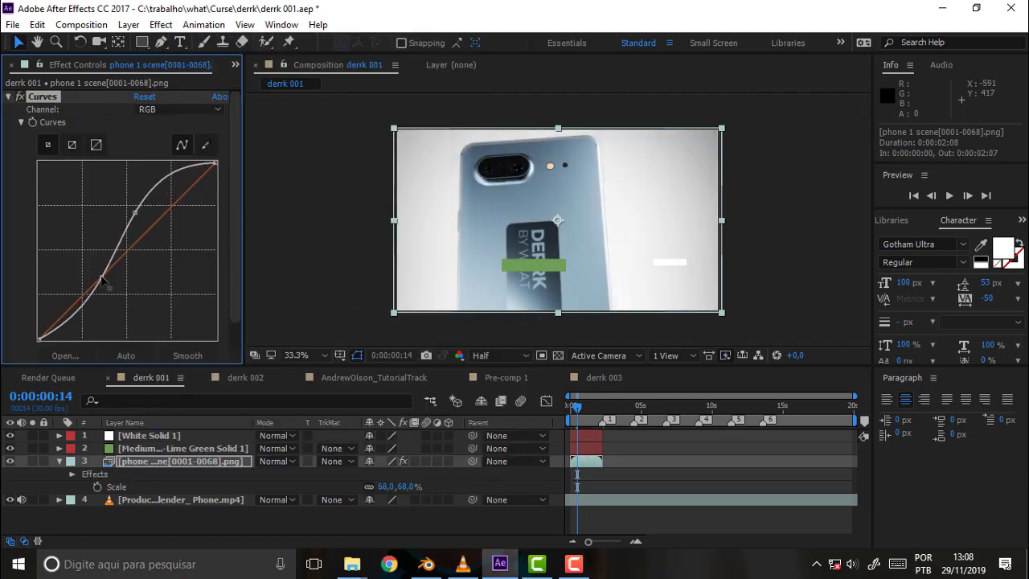
# Toggle the brightened layer against the video, then preview and scrub to the green bar
pyautogui.click(10, 461)
pyautogui.click(10, 461)
pyautogui.click(9, 460)
pyautogui.click(9, 461)
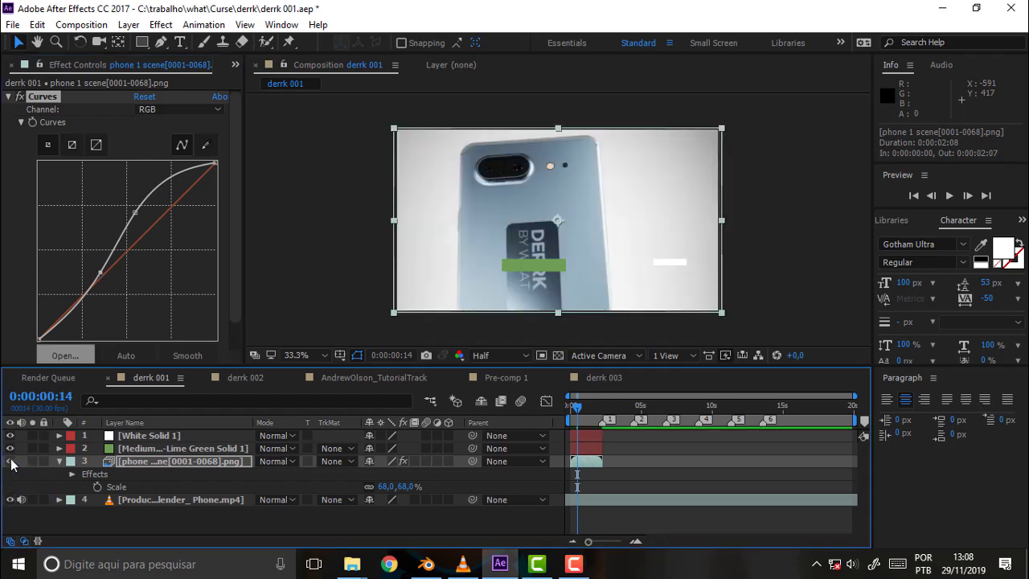
pyautogui.moveTo(580, 414); pyautogui.dragTo(537, 409)
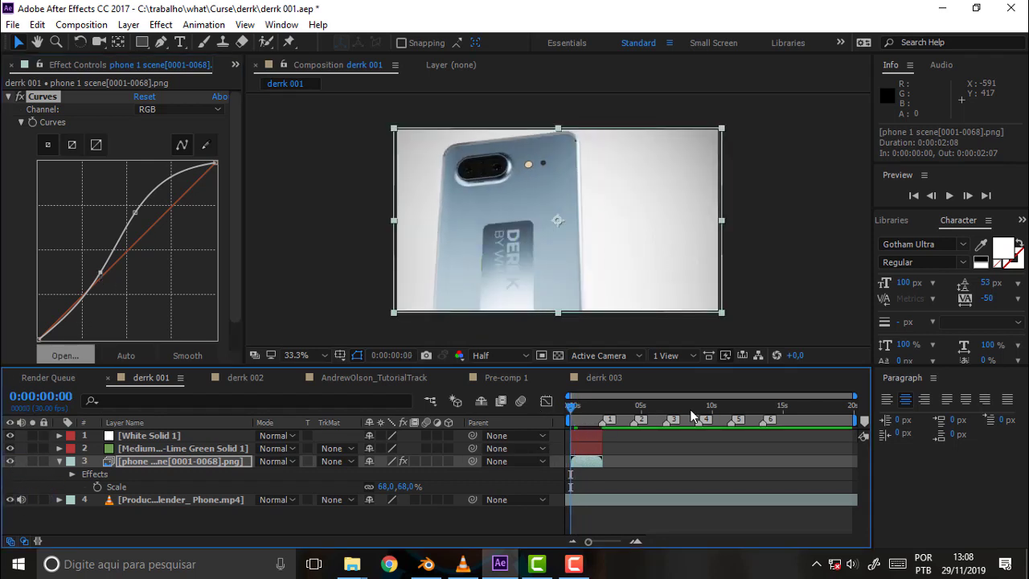
pyautogui.press('space')
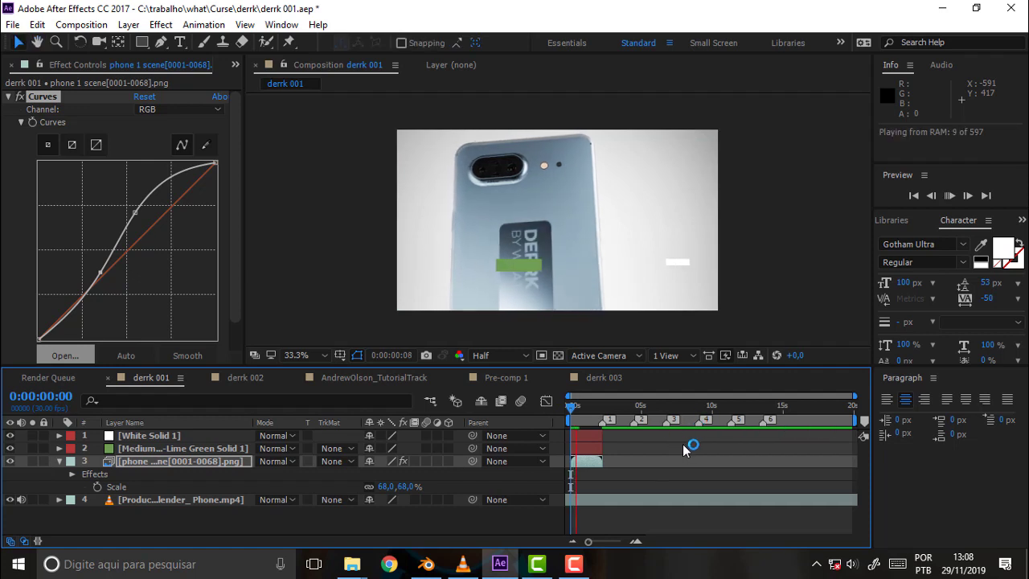
pyautogui.press('space')
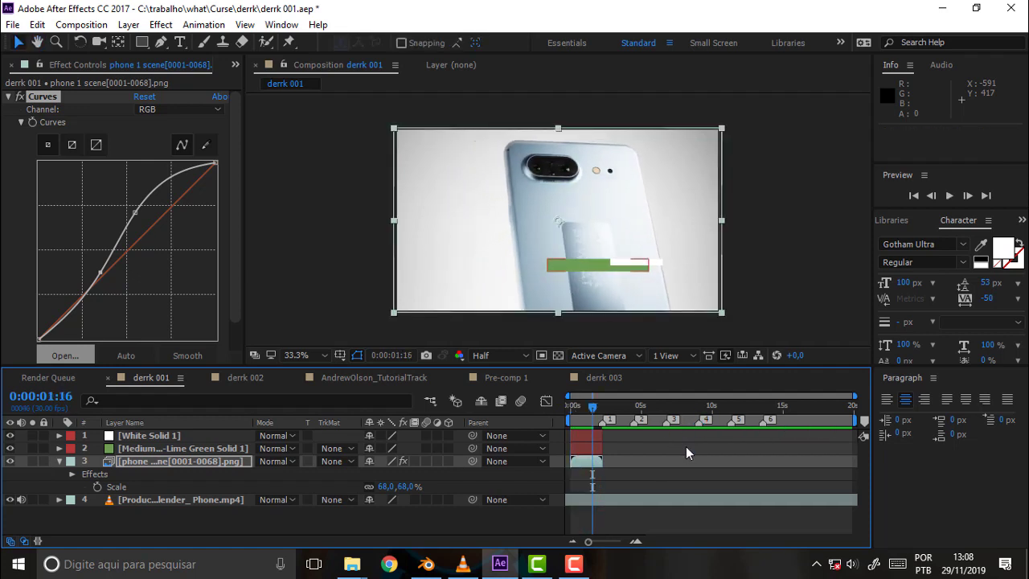
pyautogui.moveTo(593, 407); pyautogui.dragTo(555, 405)
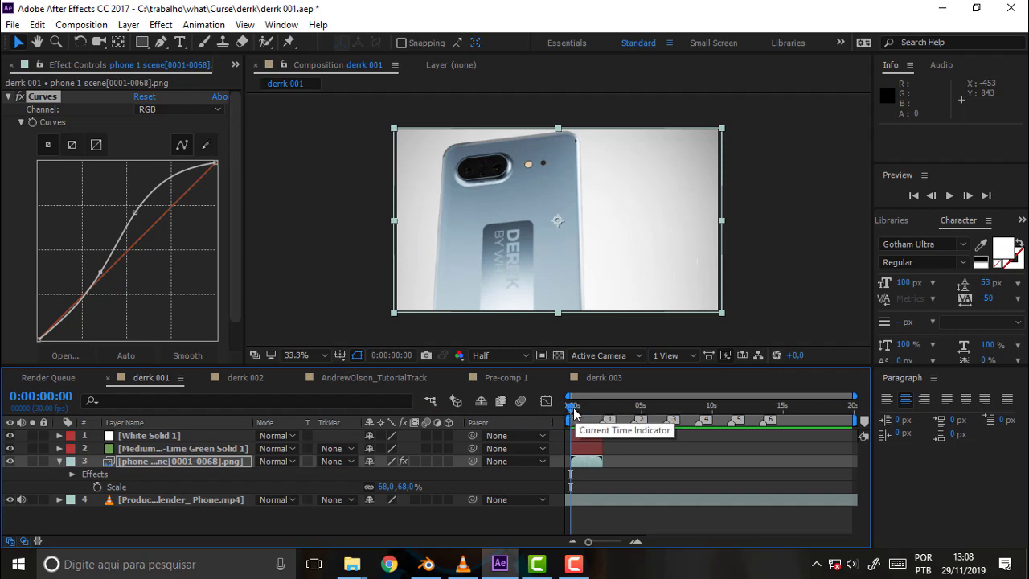
pyautogui.moveTo(573, 413); pyautogui.dragTo(587, 415)
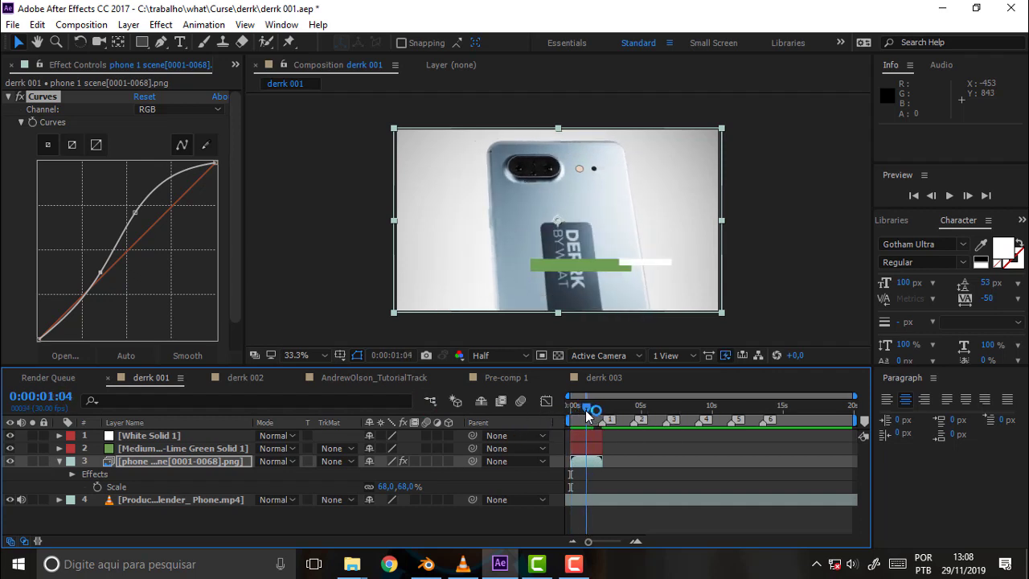
# Try Overlay and Multiply on the lime green solid, then settle on Normal blending
pyautogui.click(163, 449)
pyautogui.click(270, 454)
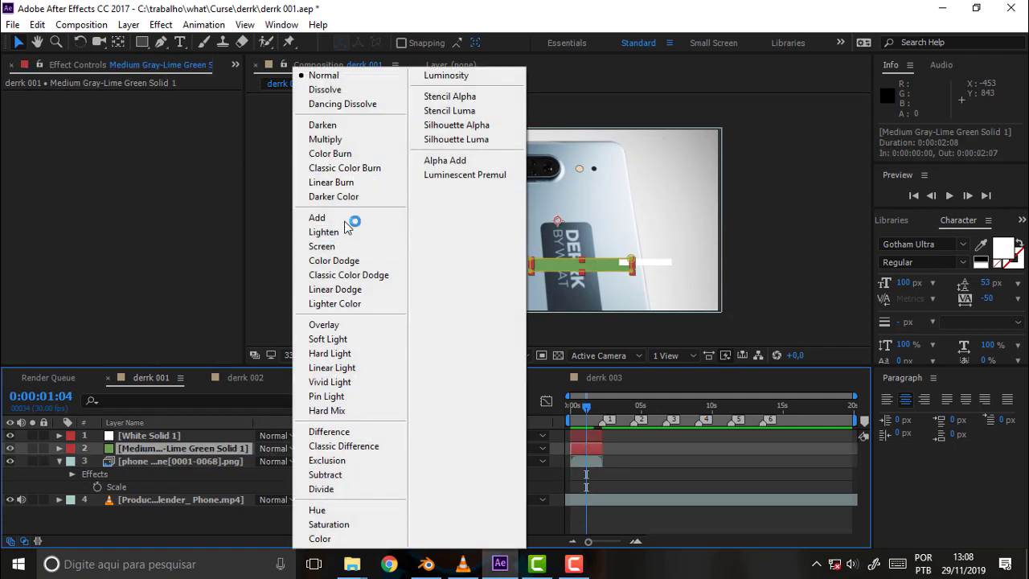
pyautogui.click(362, 326)
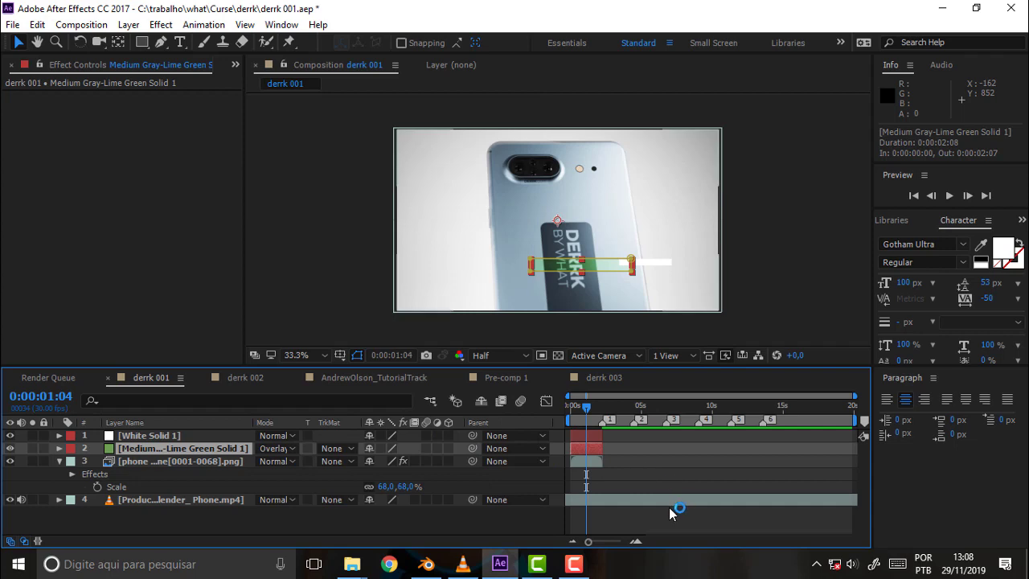
pyautogui.click(669, 507)
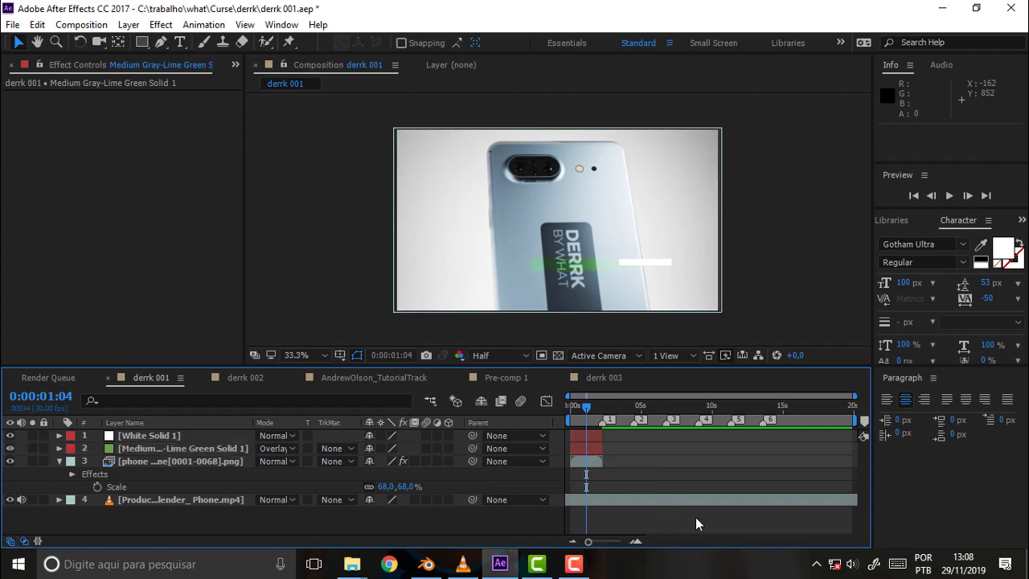
pyautogui.click(271, 448)
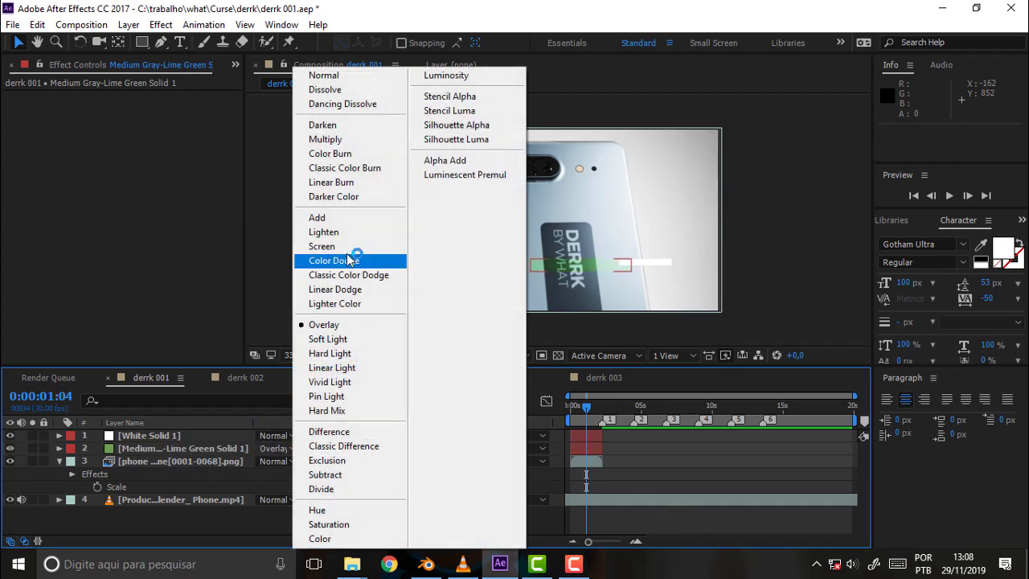
pyautogui.click(346, 139)
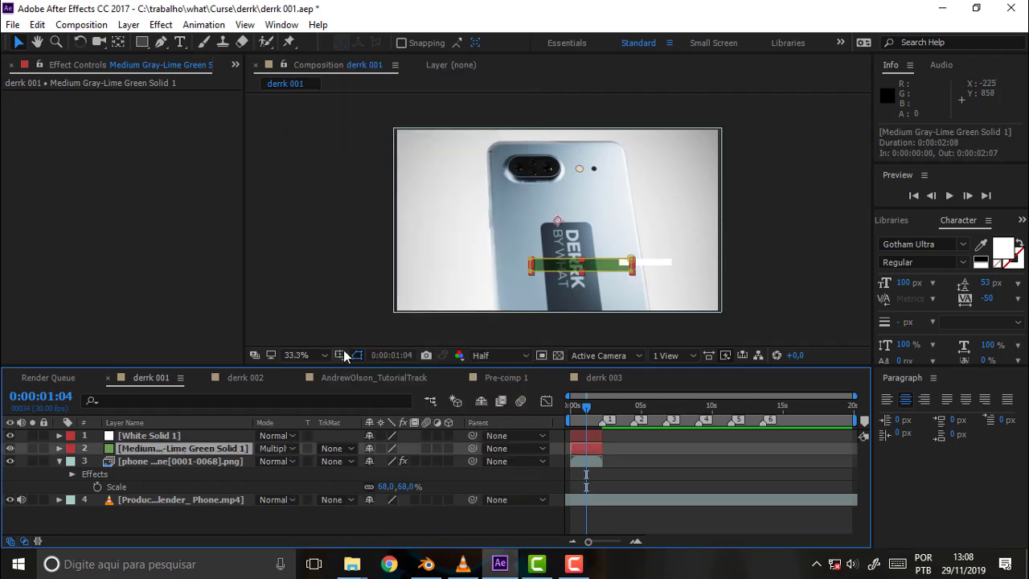
pyautogui.click(269, 449)
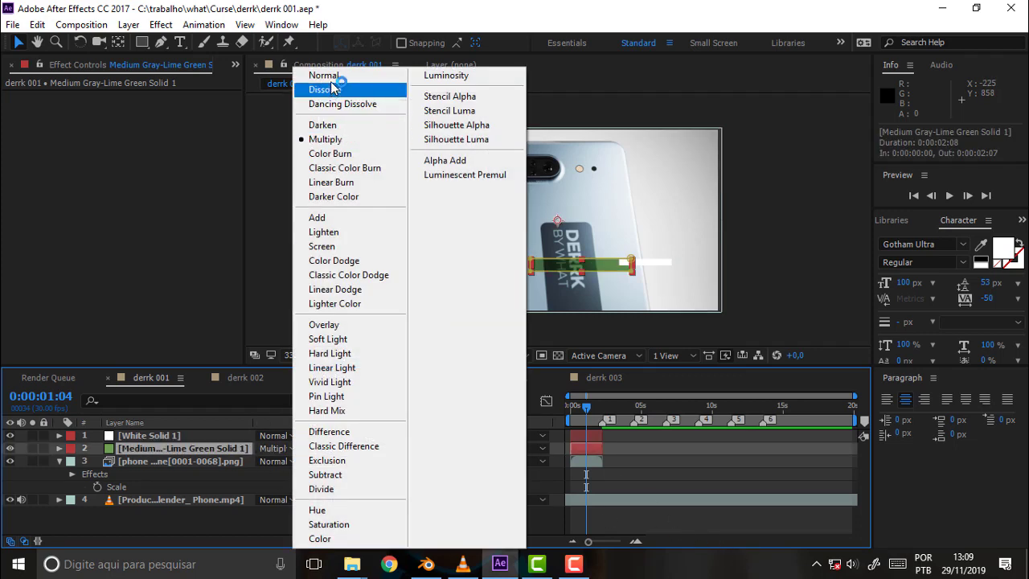
pyautogui.click(326, 76)
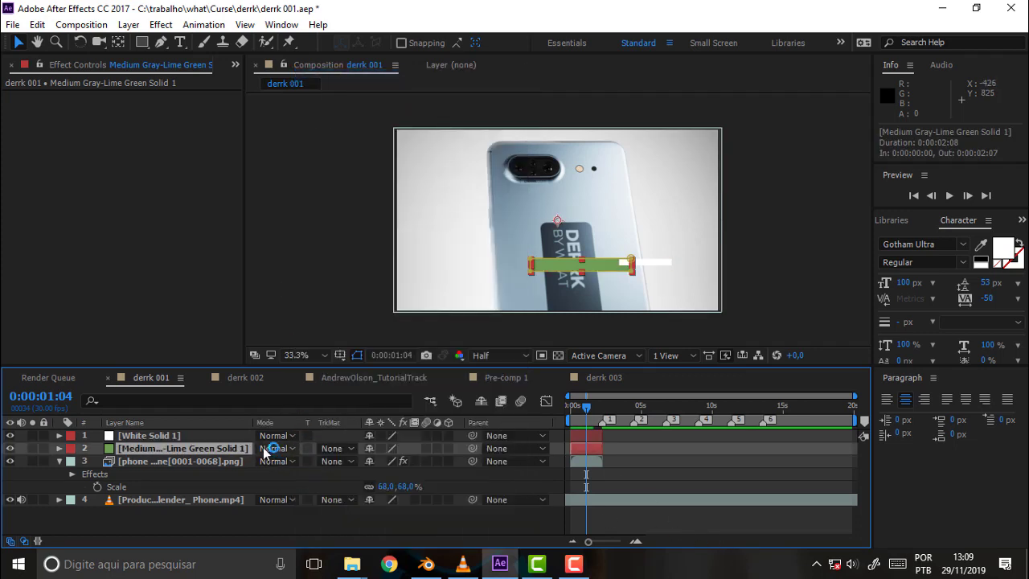
# Set the green solid's Opacity to 80% and preview the semi-transparent bar
pyautogui.press('t')
pyautogui.click(374, 461)
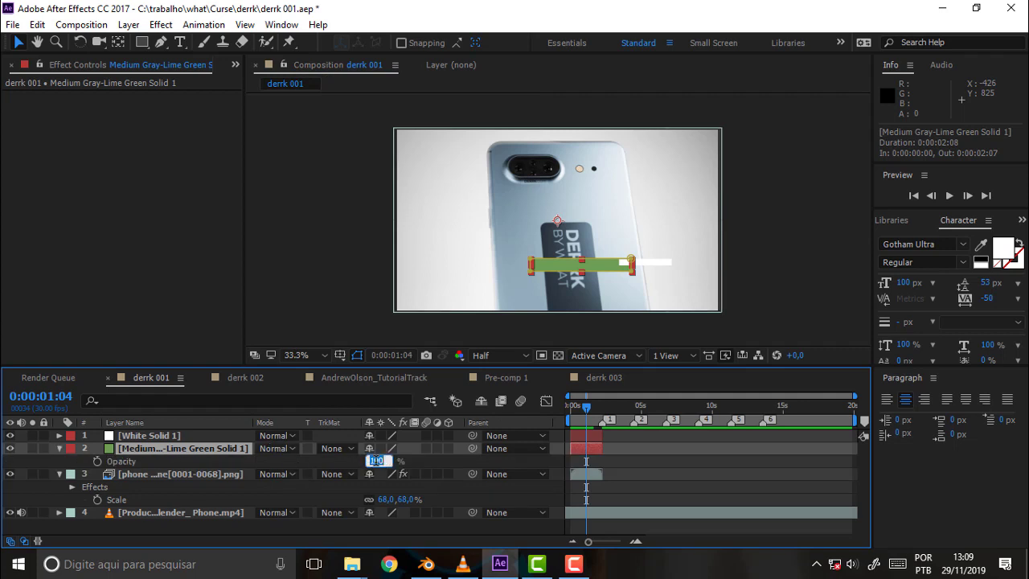
pyautogui.write('0')
pyautogui.press('Return')
pyautogui.click(663, 494)
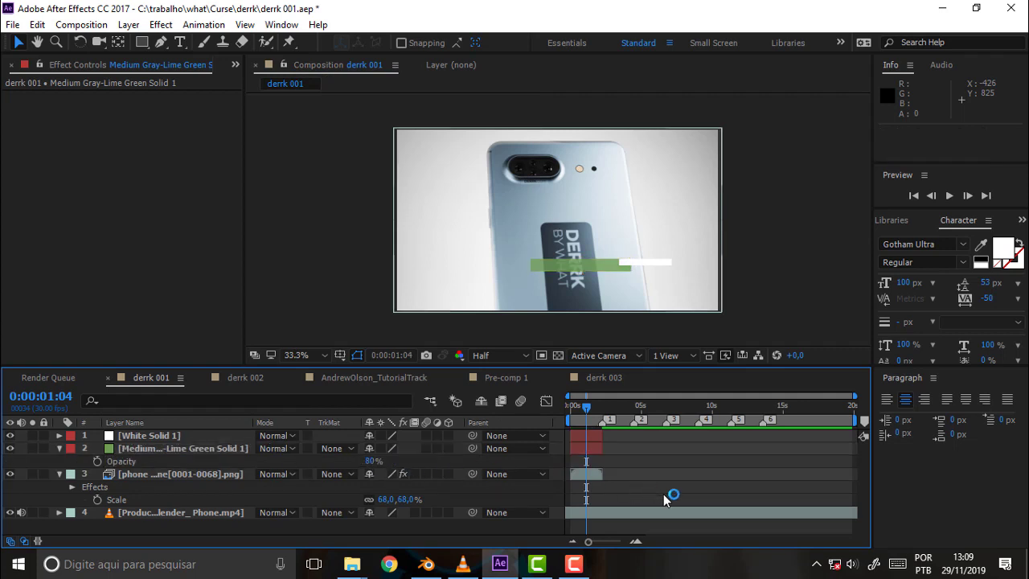
pyautogui.press('space')
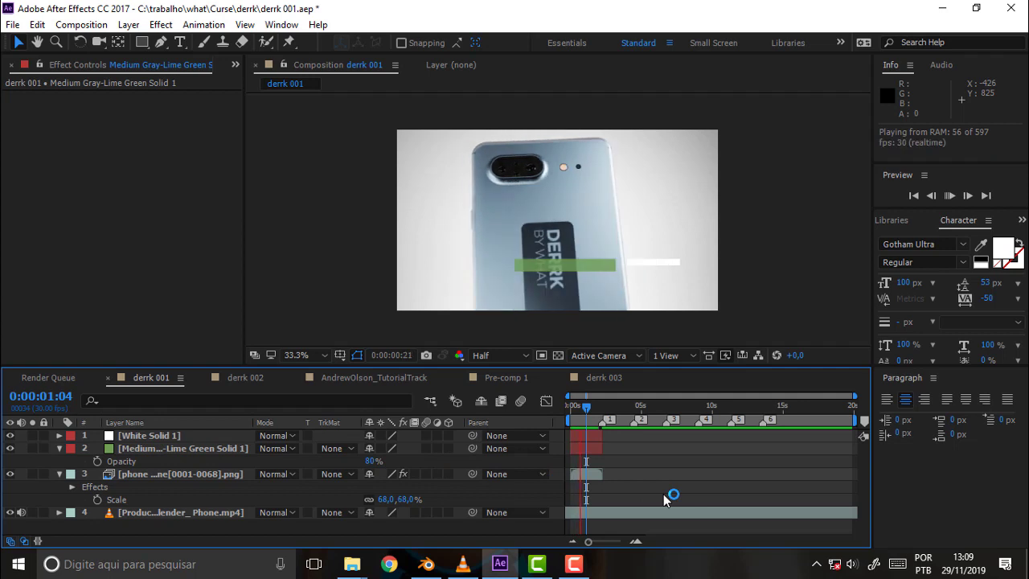
pyautogui.click(607, 423)
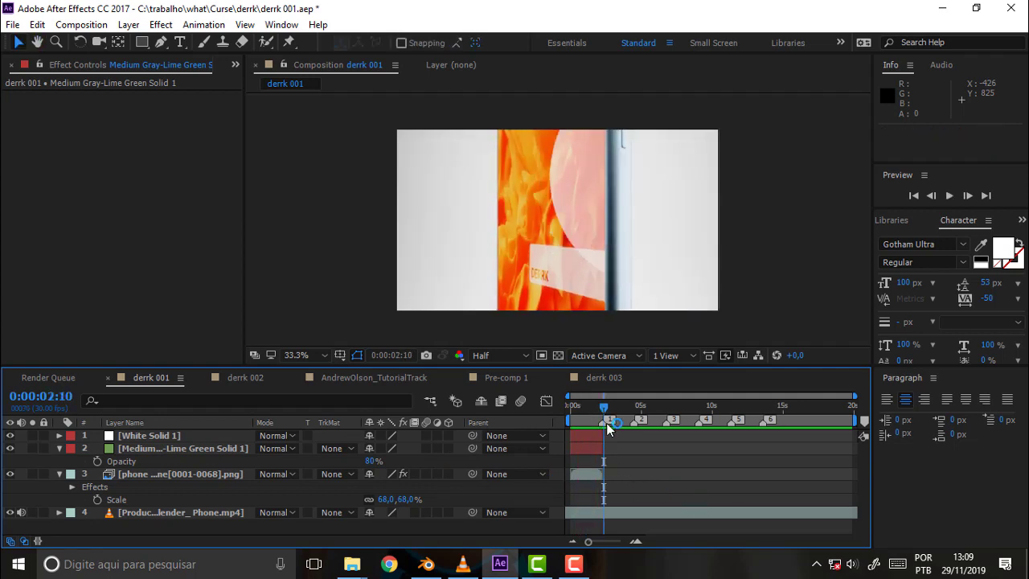
pyautogui.moveTo(597, 410); pyautogui.dragTo(582, 411)
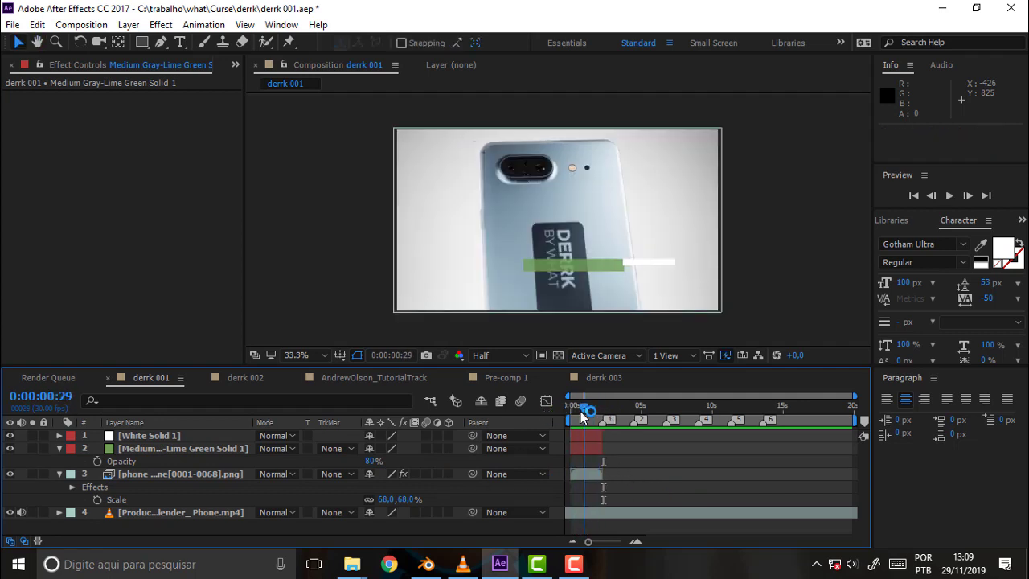
# Raise the White Solid 1 bar to position 1037, 440
pyautogui.click(178, 436)
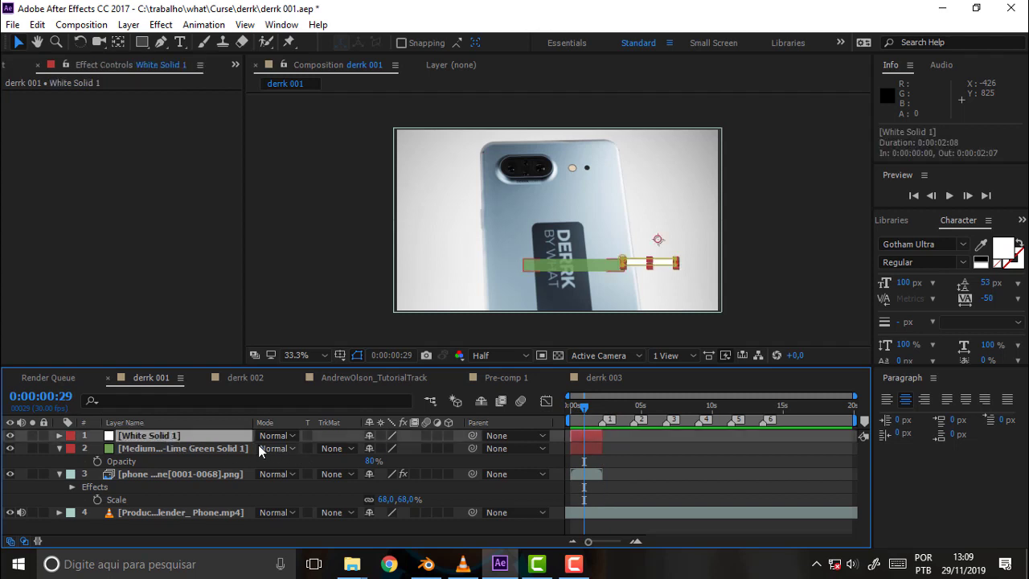
pyautogui.press('p')
pyautogui.moveTo(402, 450); pyautogui.dragTo(402, 448)
pyautogui.click(690, 505)
# Preview the animation, toggling the phone render layer's visibility, and stop at 0:00:02:04
pyautogui.press('space')
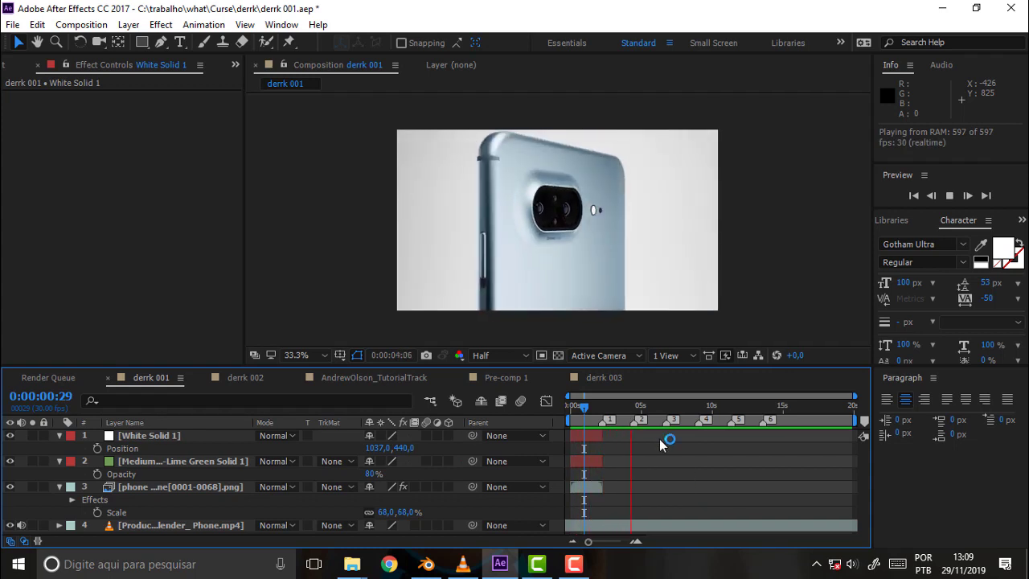
pyautogui.press('space')
pyautogui.press('space')
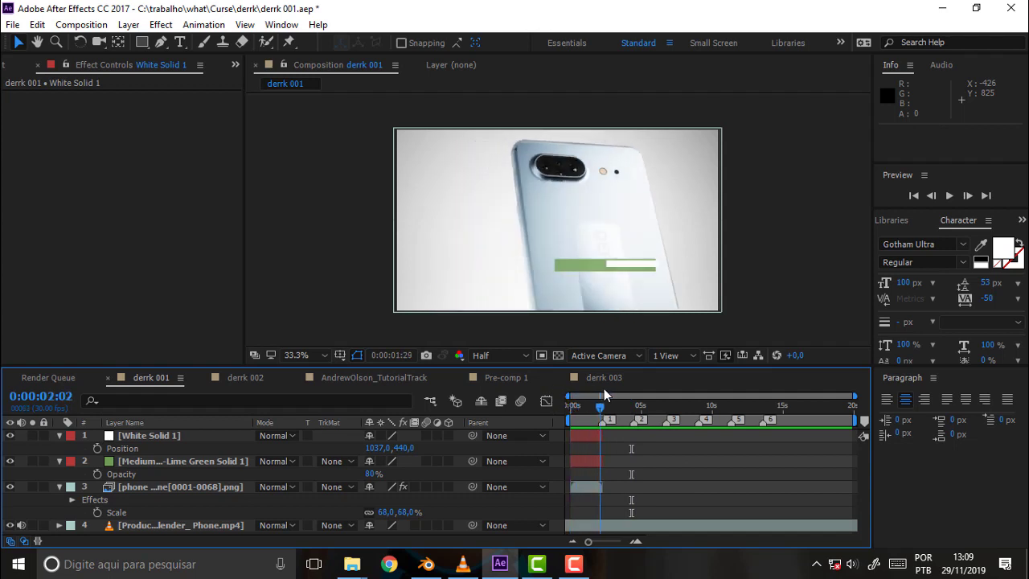
pyautogui.press('space')
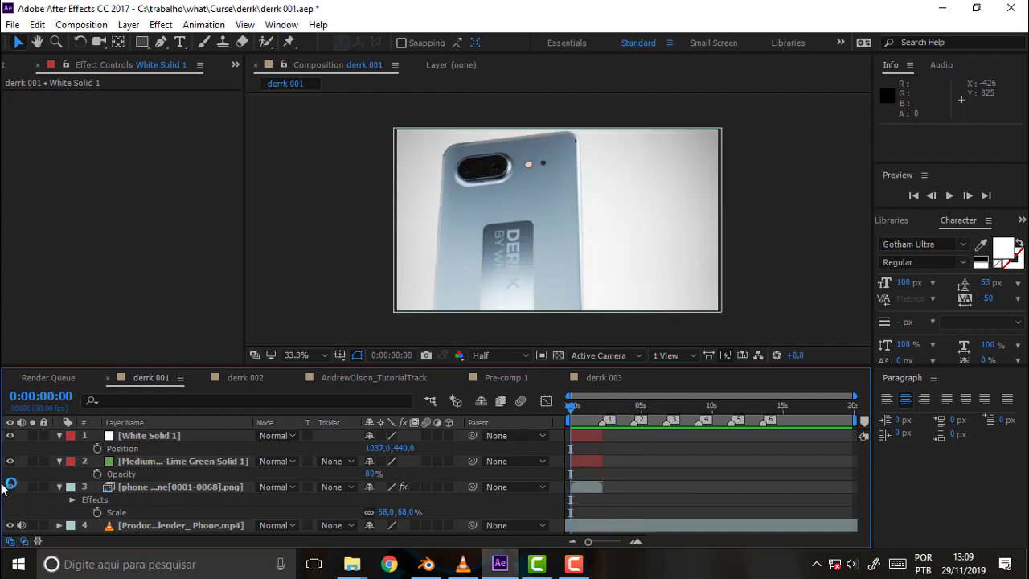
pyautogui.click(9, 487)
pyautogui.click(9, 486)
pyautogui.click(10, 488)
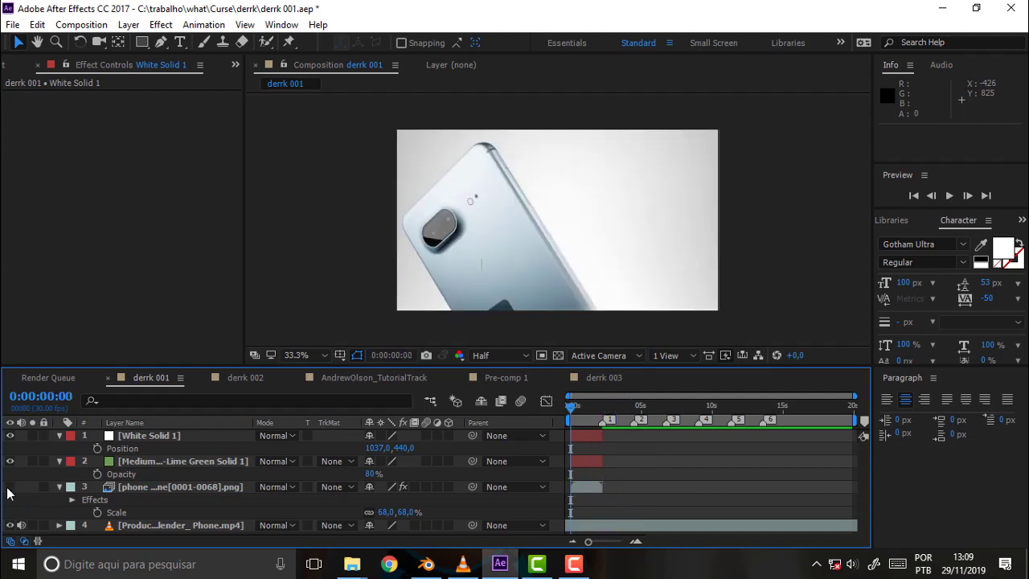
pyautogui.click(10, 487)
pyautogui.press('space')
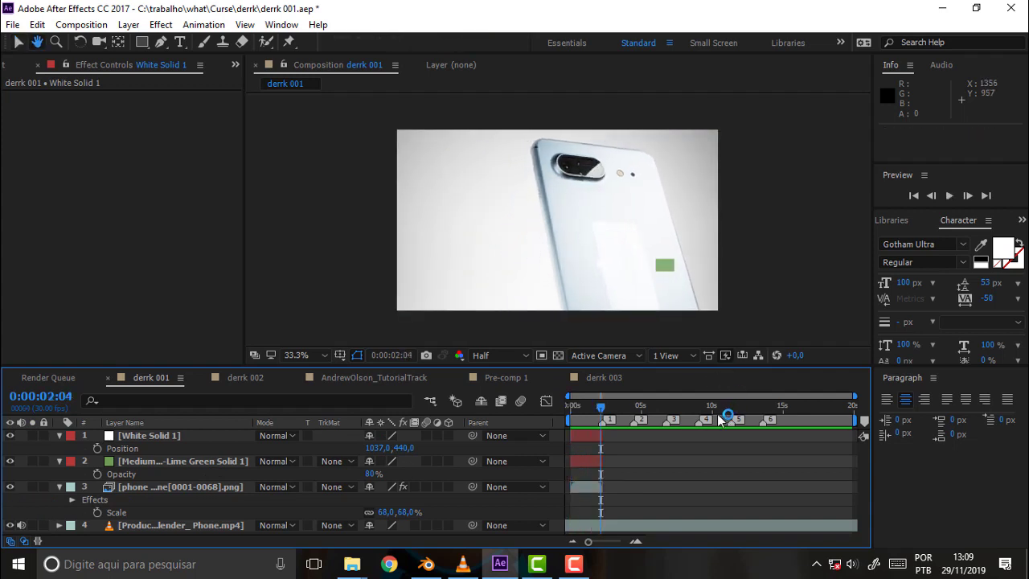
pyautogui.press('space')
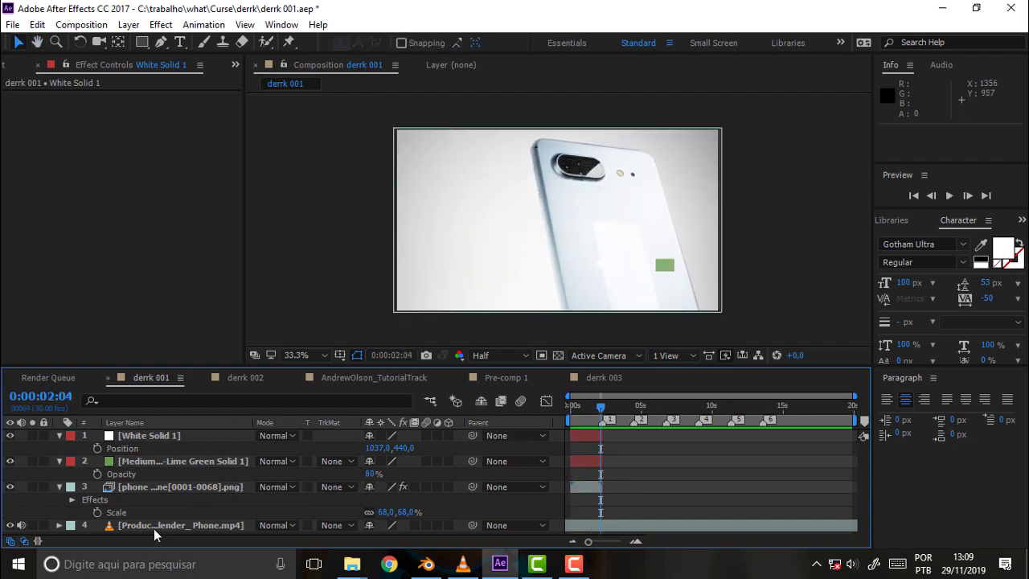
# Drag the Phone.mp4 video layer above layer 1 and move the playhead to 0:00:00:22
pyautogui.click(155, 528)
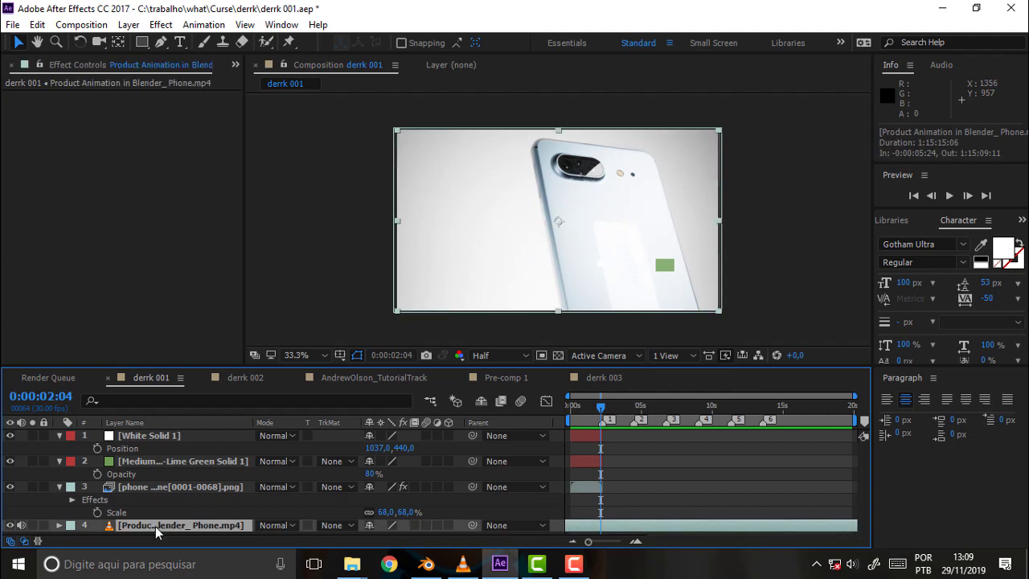
pyautogui.moveTo(156, 527)
pyautogui.mouseDown()
pyautogui.moveTo(165, 420)
pyautogui.moveTo(168, 437)
pyautogui.mouseUp()
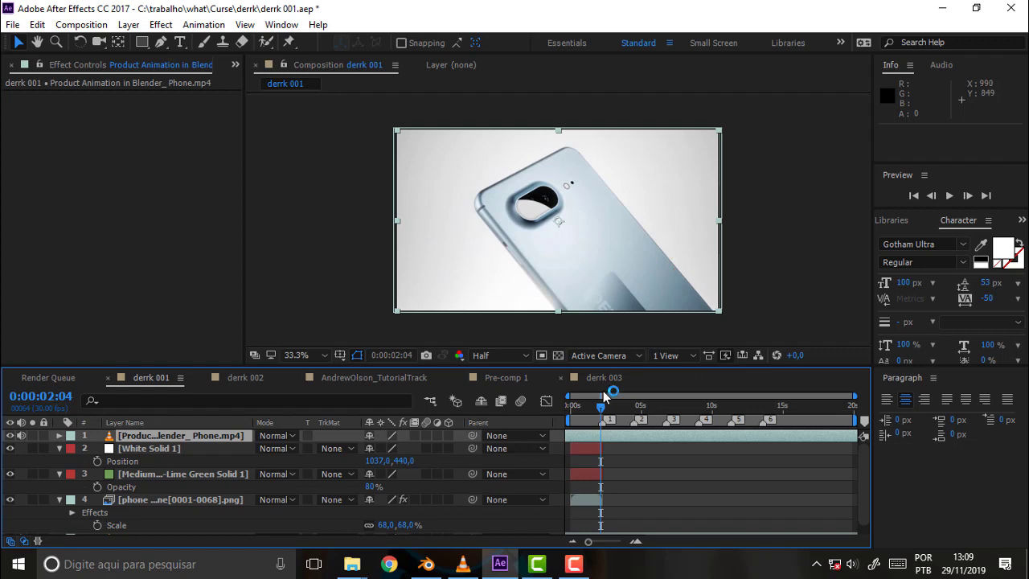
pyautogui.moveTo(605, 398); pyautogui.dragTo(584, 410)
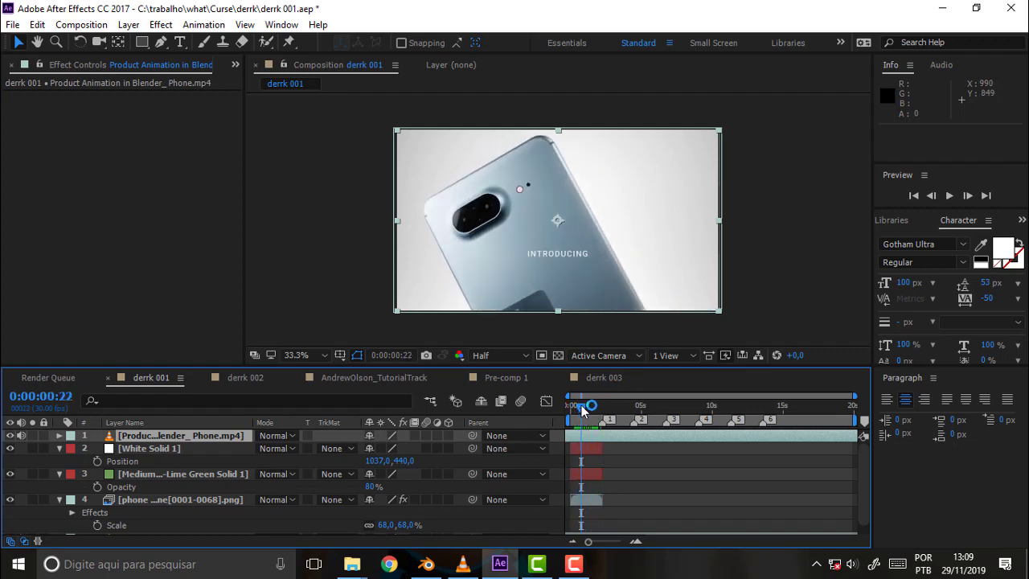
# Create a new text layer in the composition and pick Gotham Light as its font
pyautogui.click(180, 42)
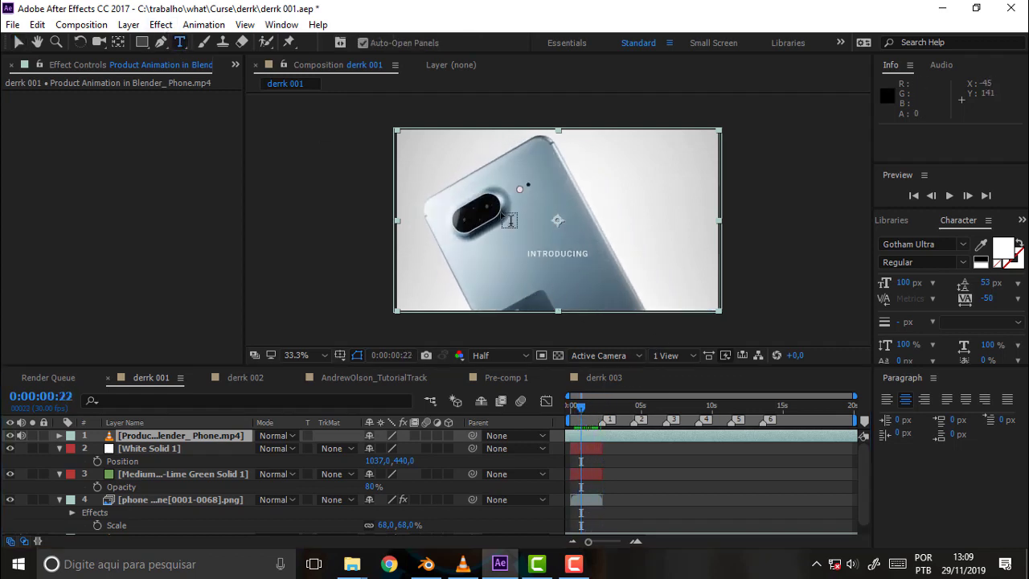
pyautogui.click(505, 232)
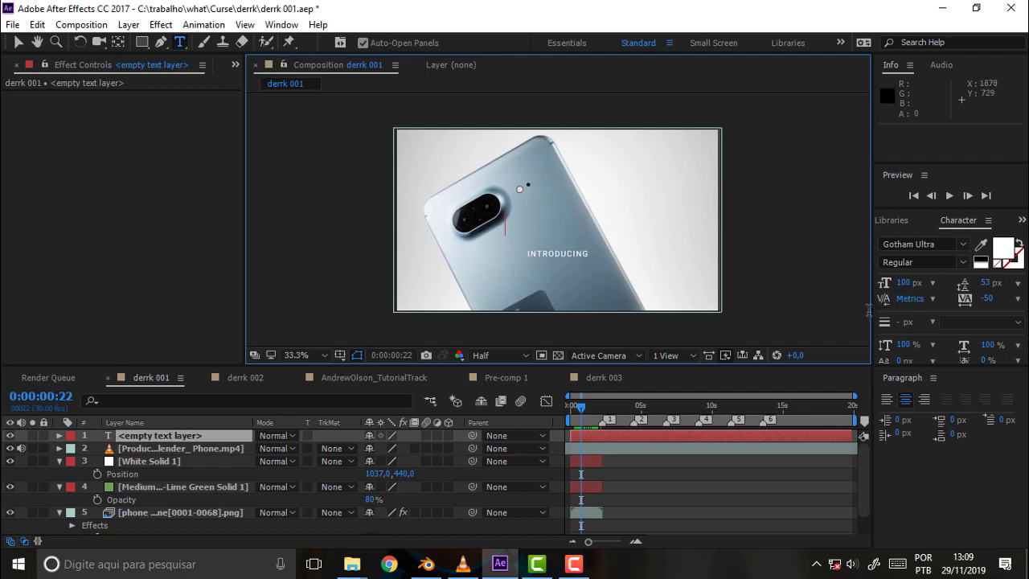
pyautogui.click(933, 244)
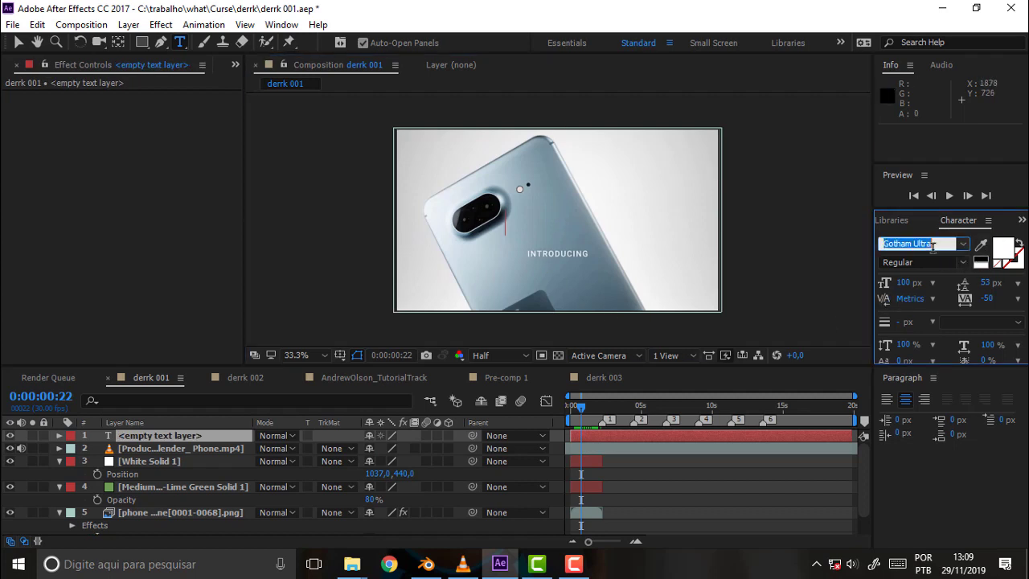
pyautogui.click(965, 245)
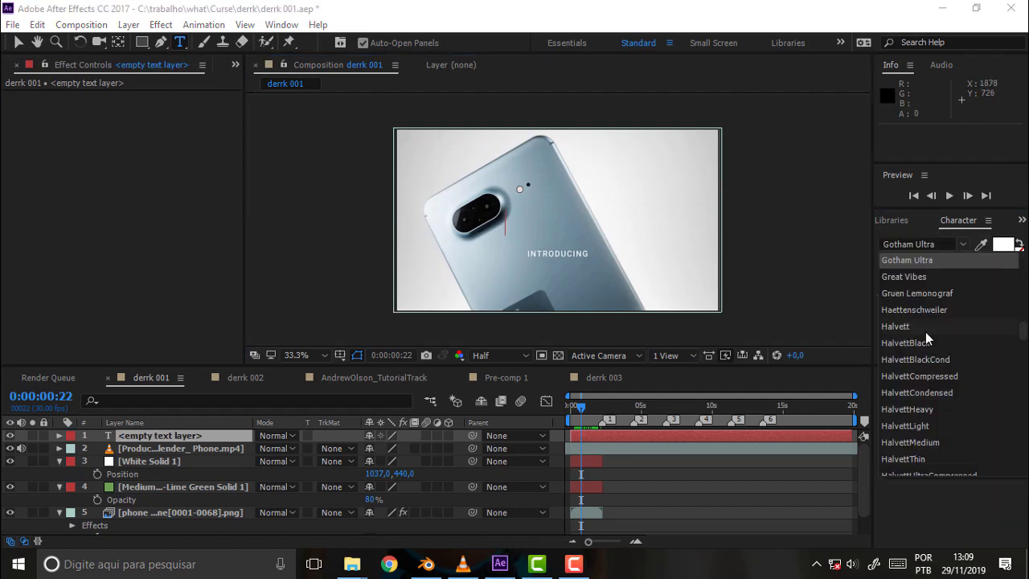
pyautogui.scroll(3, 926, 331)
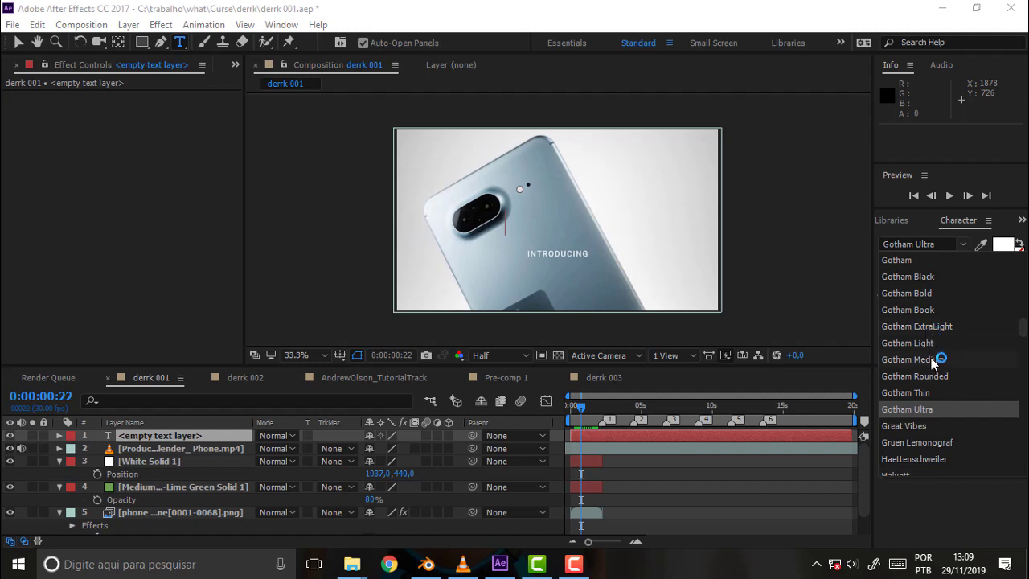
pyautogui.click(922, 343)
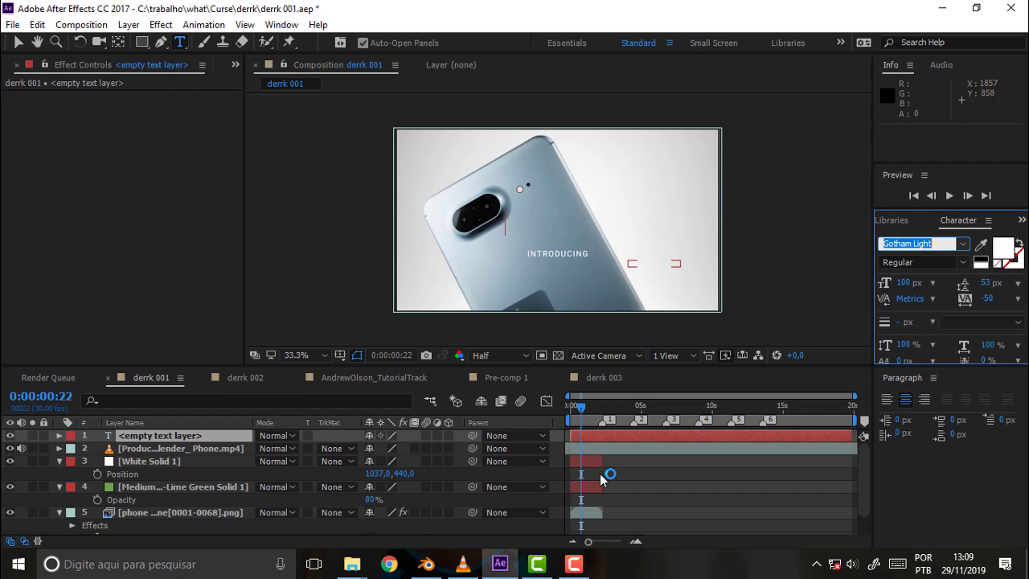
# Type 'I2G' and browse the font list, leaving Gabriola set as the font
pyautogui.write('I')
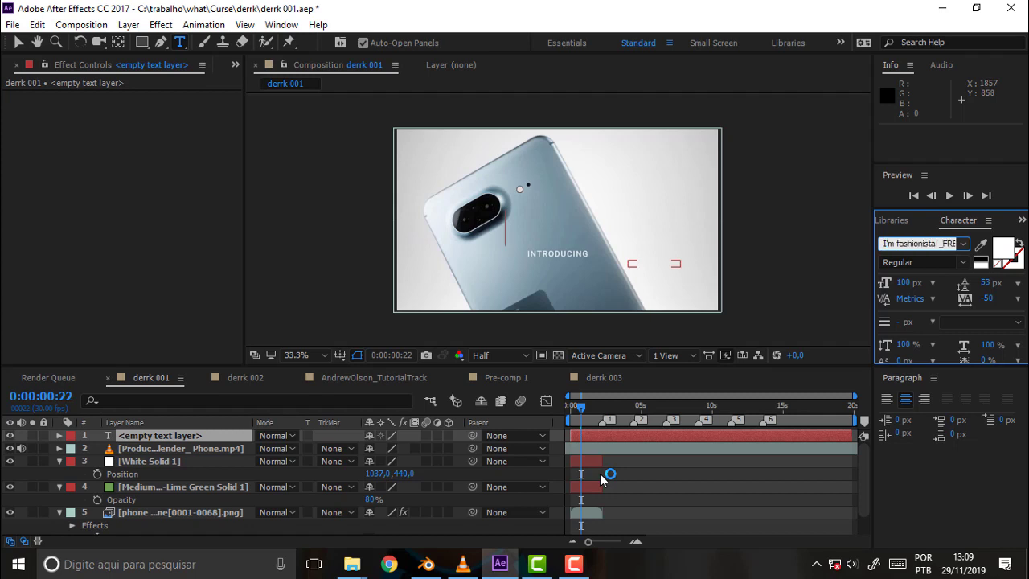
pyautogui.write('2')
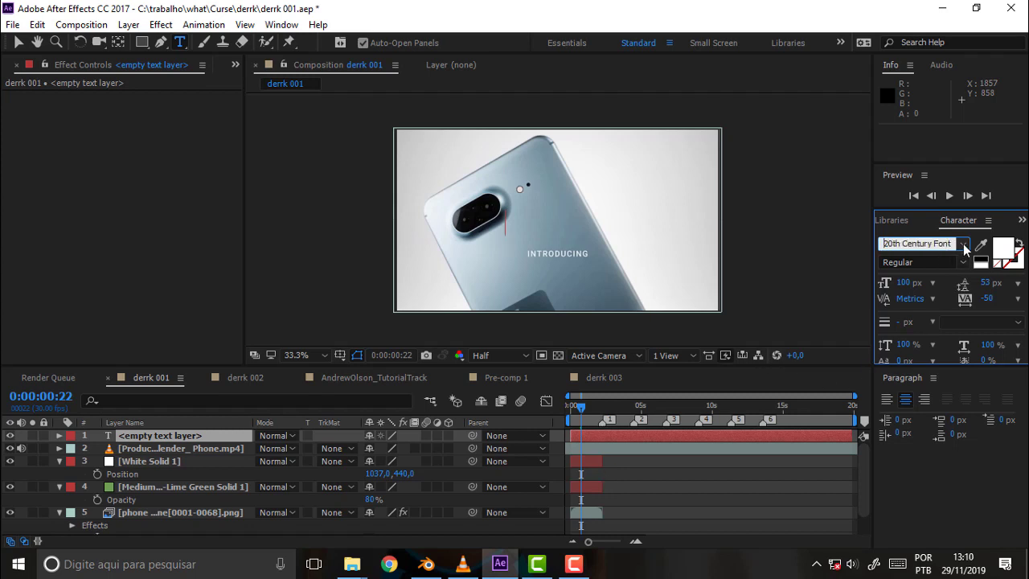
pyautogui.write('Gabriola')
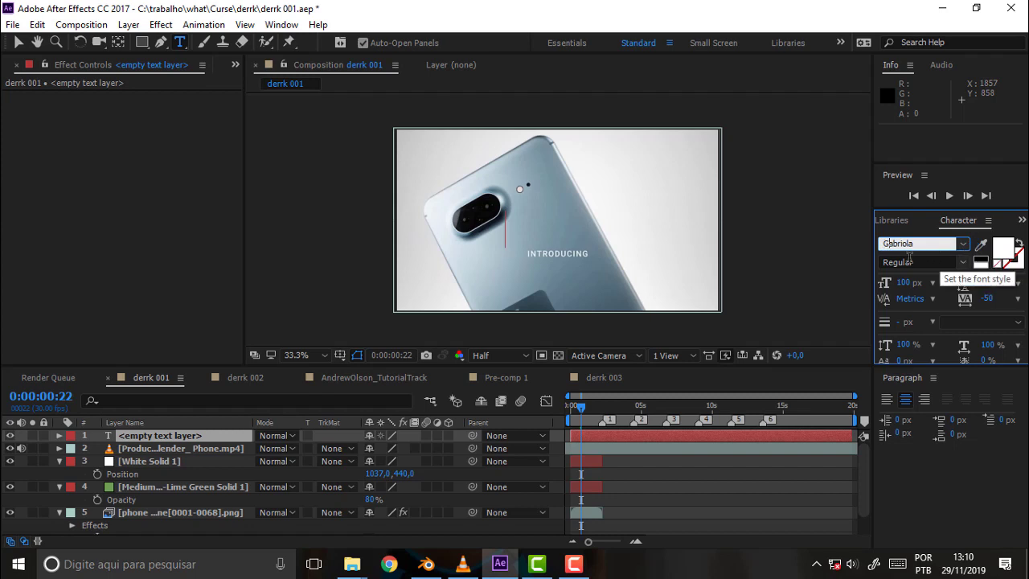
pyautogui.click(963, 243)
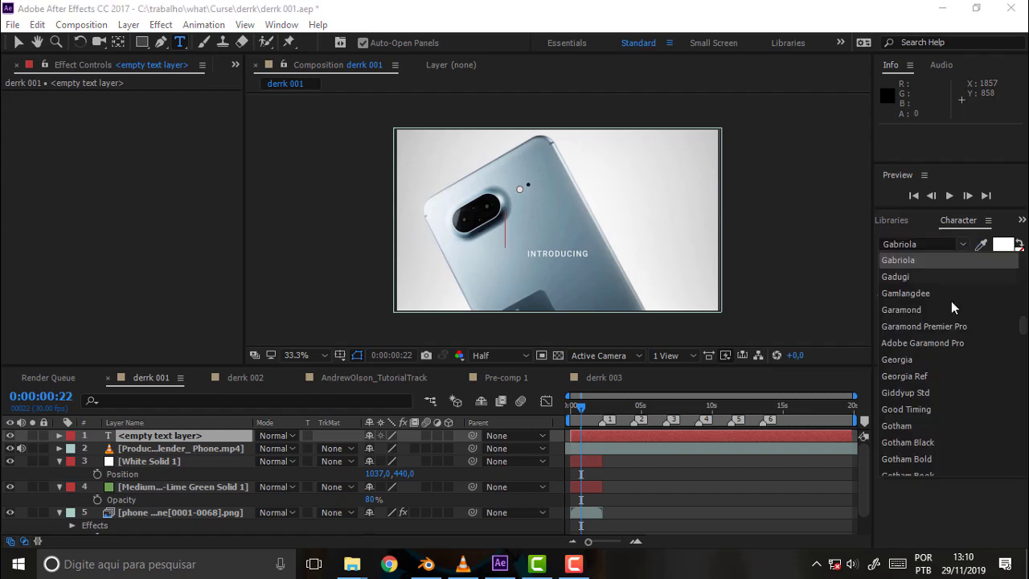
pyautogui.scroll(-5, 945, 321)
pyautogui.scroll(-3, 941, 334)
pyautogui.scroll(2, 941, 333)
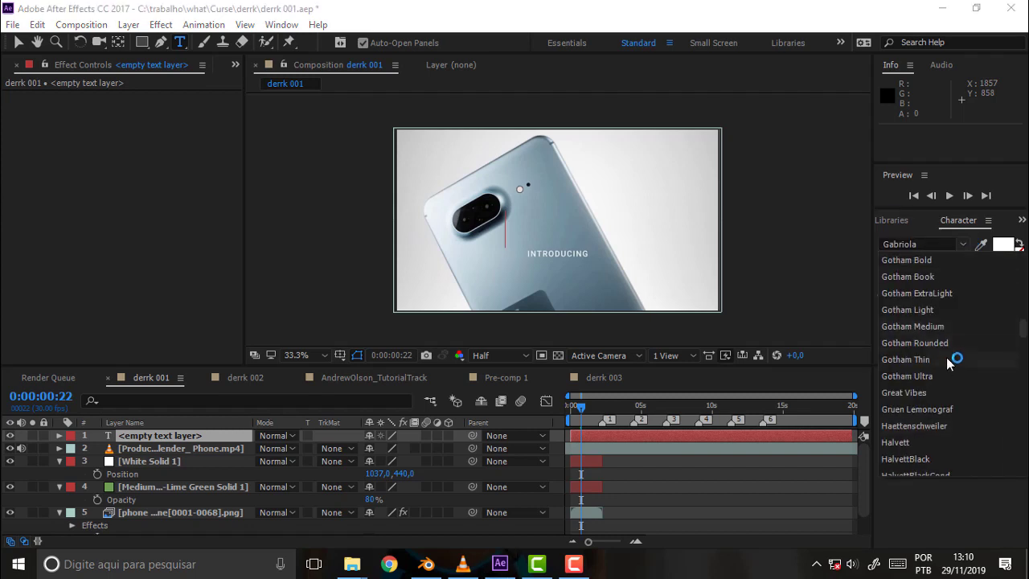
# Set the font to Gotham Thin and type 'INTRODUCING' into the empty text layer
pyautogui.click(920, 359)
pyautogui.click(767, 486)
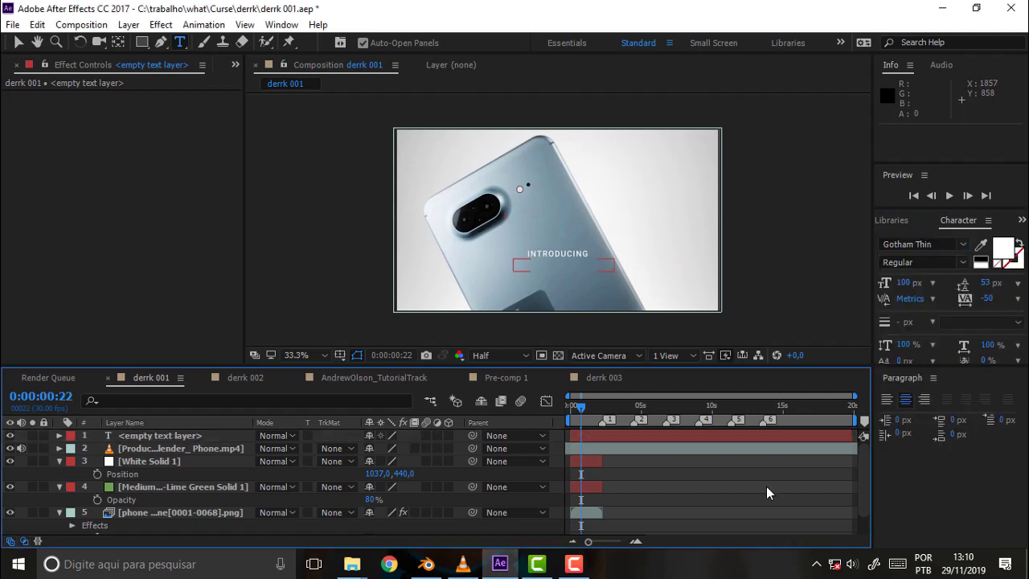
pyautogui.doubleClick(140, 436)
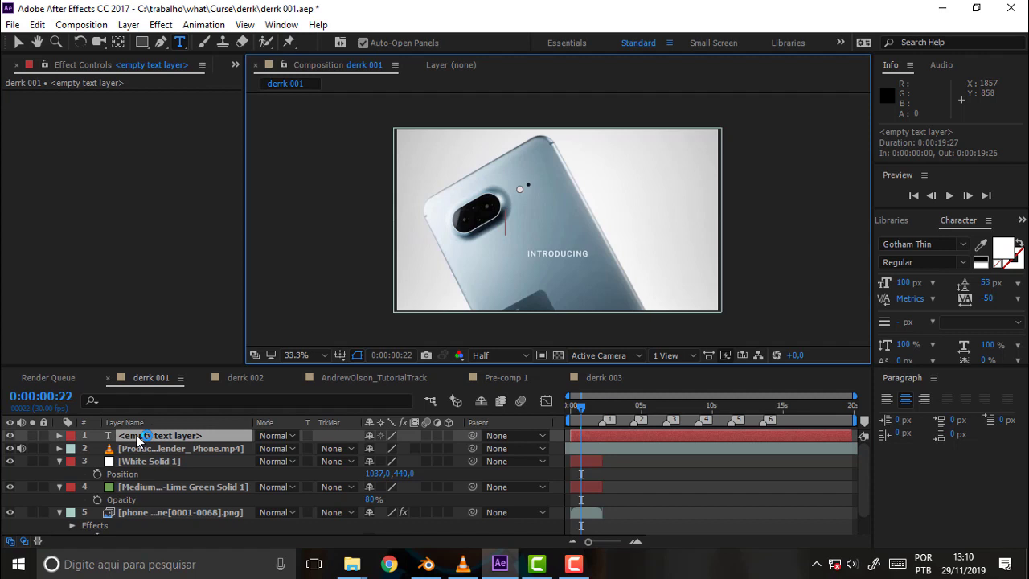
pyautogui.write('INT')
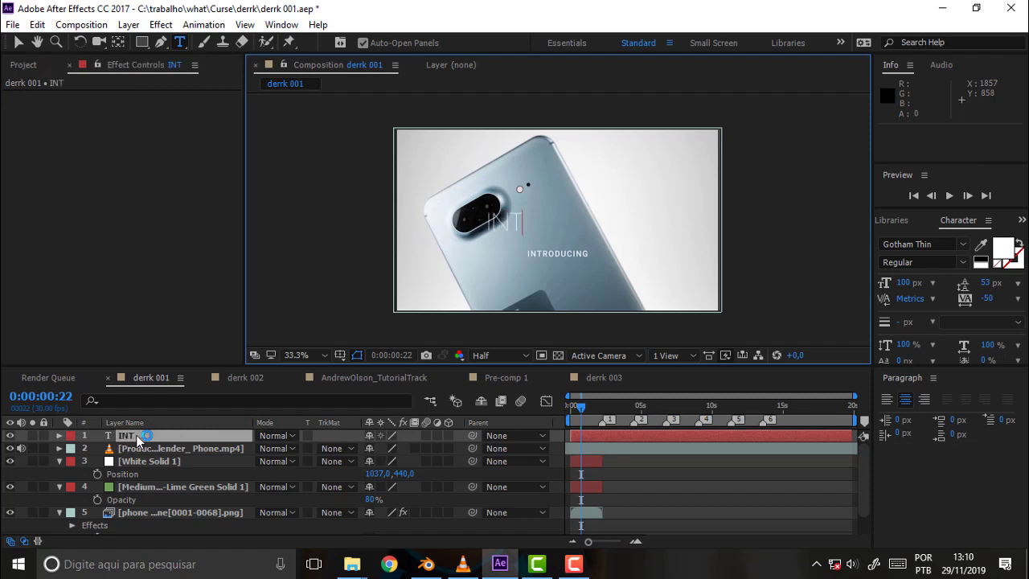
pyautogui.write('RODU')
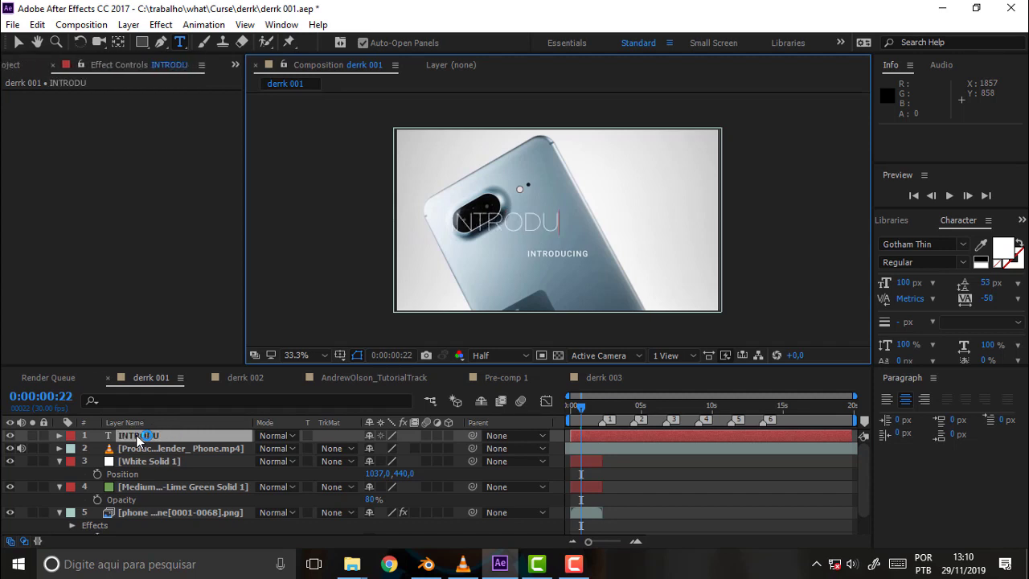
pyautogui.write('CING')
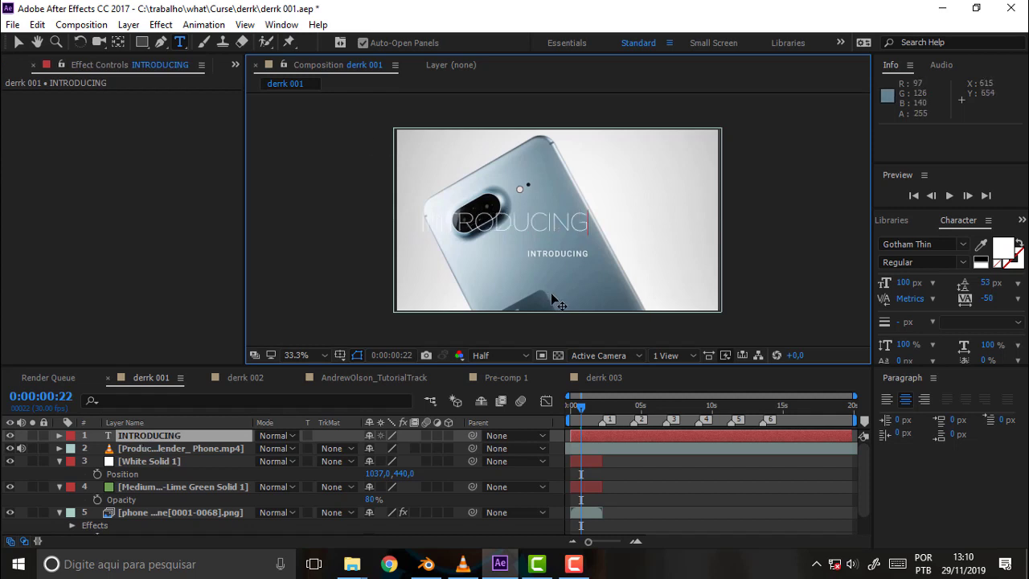
pyautogui.click(172, 447)
# Switch the INTRODUCING title to Gotham Light and scrub frames 1:08–1:16 to check it
pyautogui.click(154, 437)
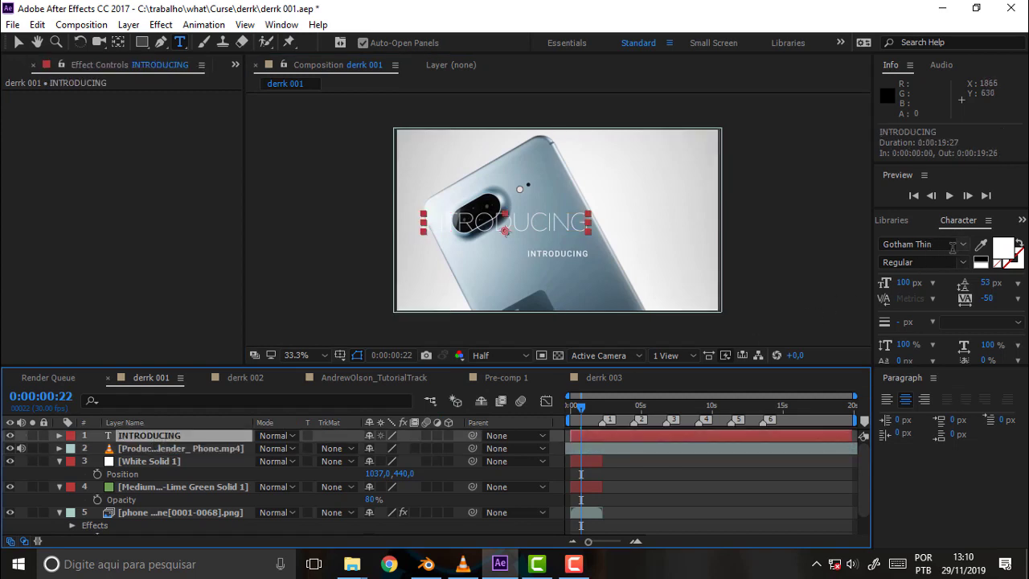
pyautogui.click(964, 243)
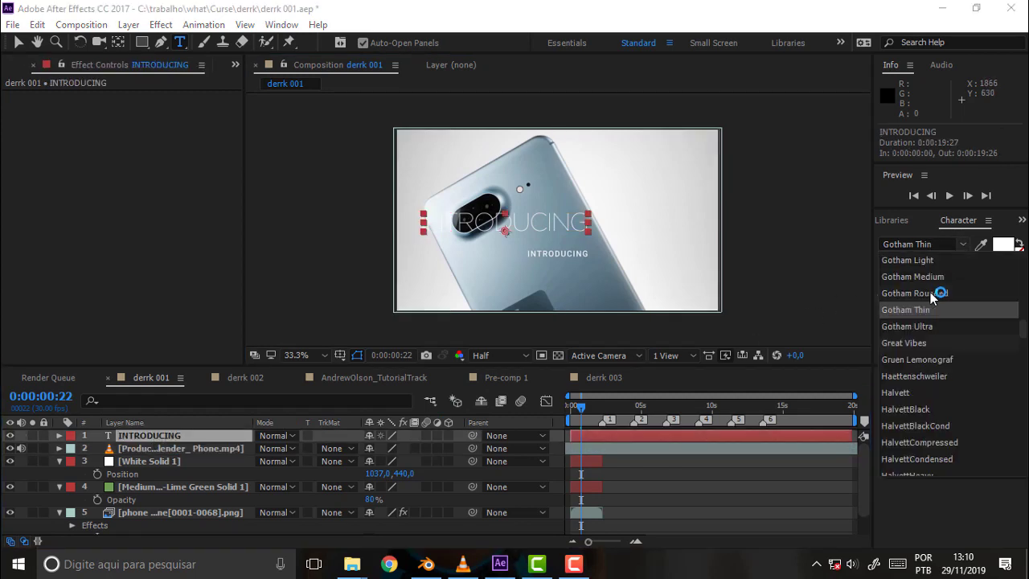
pyautogui.click(918, 256)
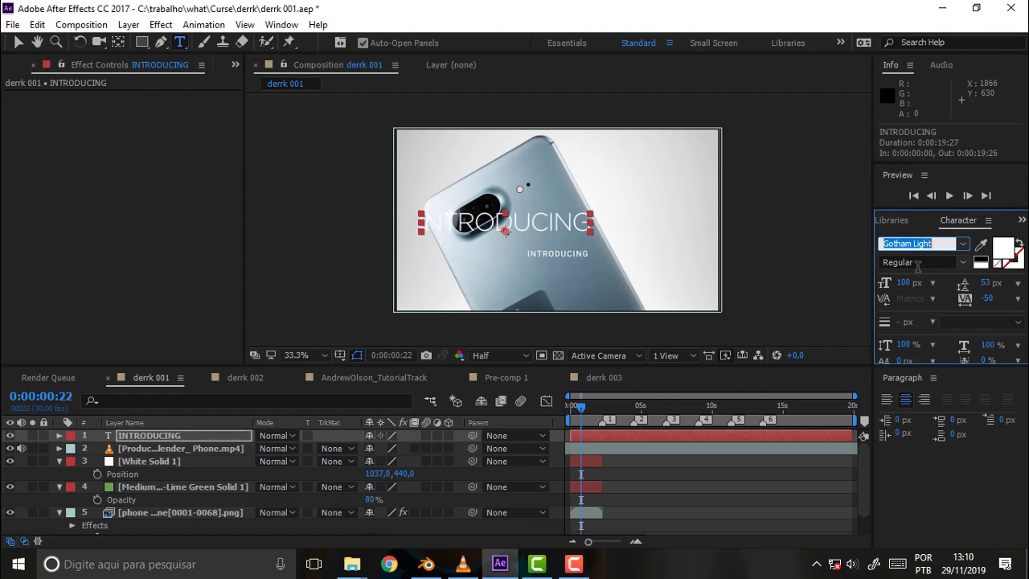
pyautogui.click(694, 474)
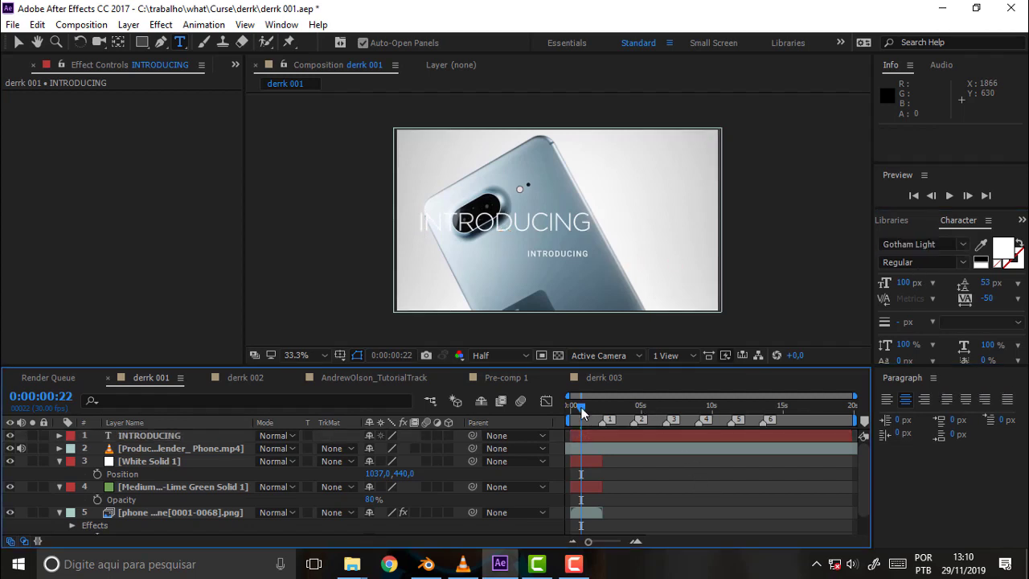
pyautogui.moveTo(582, 414)
pyautogui.mouseDown()
pyautogui.moveTo(619, 416)
pyautogui.moveTo(570, 412)
pyautogui.mouseUp()
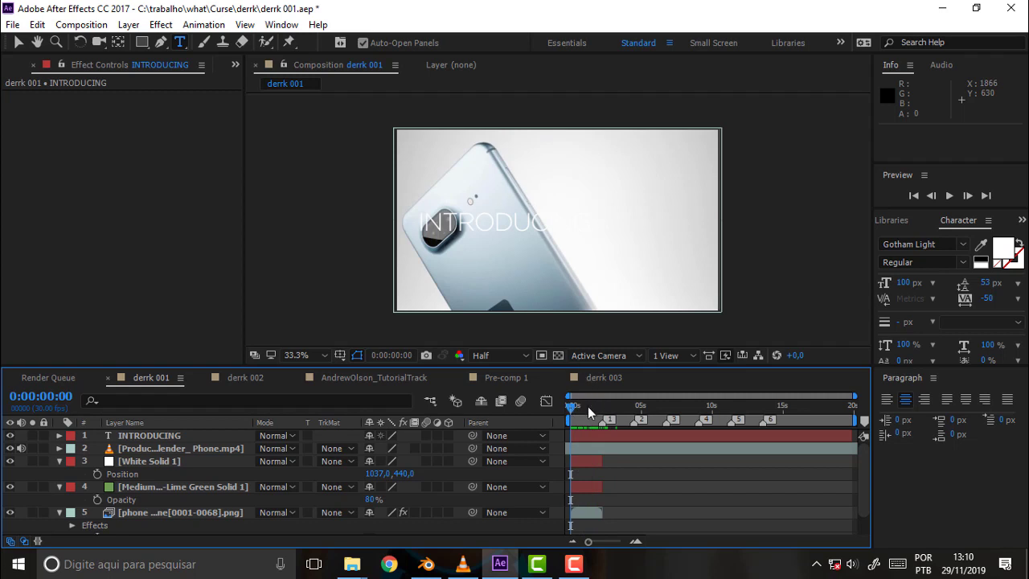
pyautogui.click(590, 410)
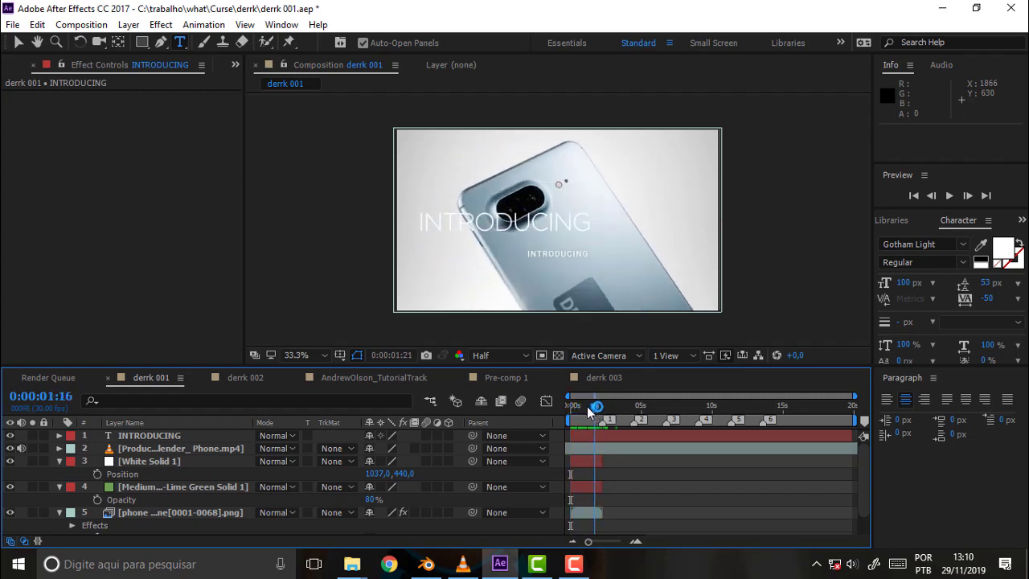
pyautogui.moveTo(589, 412); pyautogui.dragTo(588, 410)
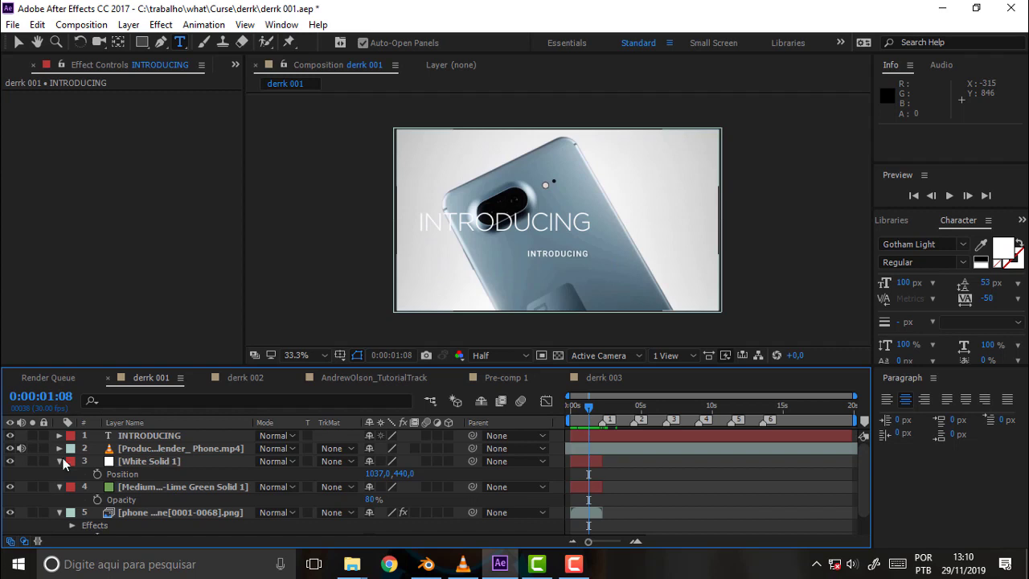
# Show the White Solid layer again and move the INTRODUCING title lower and right
pyautogui.click(10, 460)
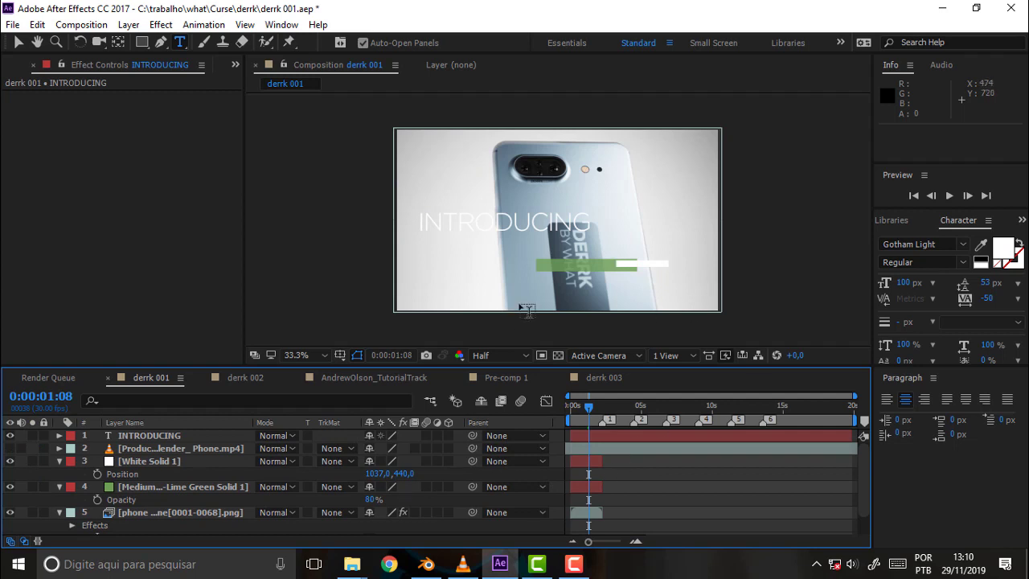
pyautogui.click(159, 434)
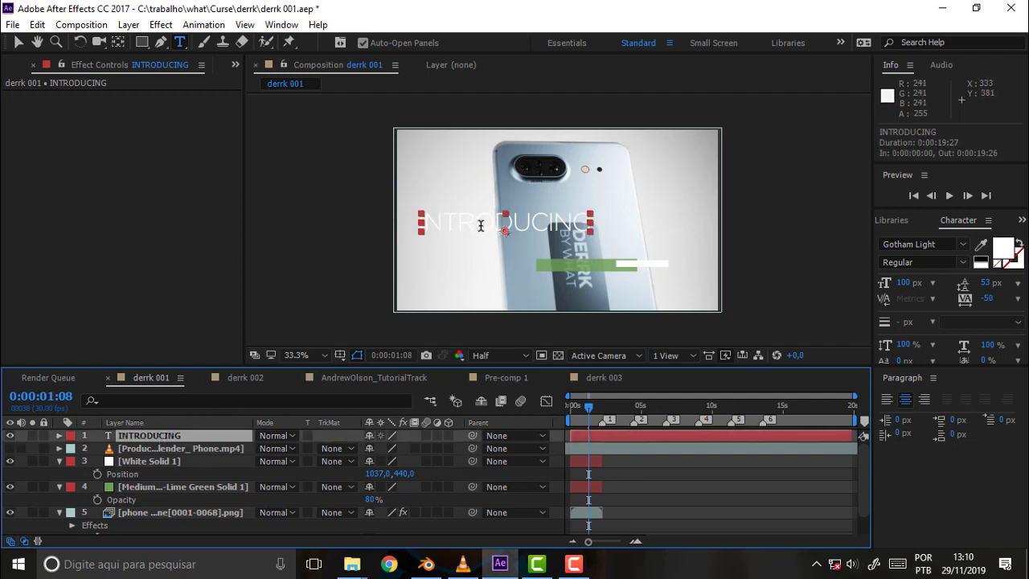
pyautogui.click(19, 43)
pyautogui.moveTo(516, 222)
pyautogui.mouseDown()
pyautogui.moveTo(567, 255)
pyautogui.moveTo(555, 254)
pyautogui.mouseUp()
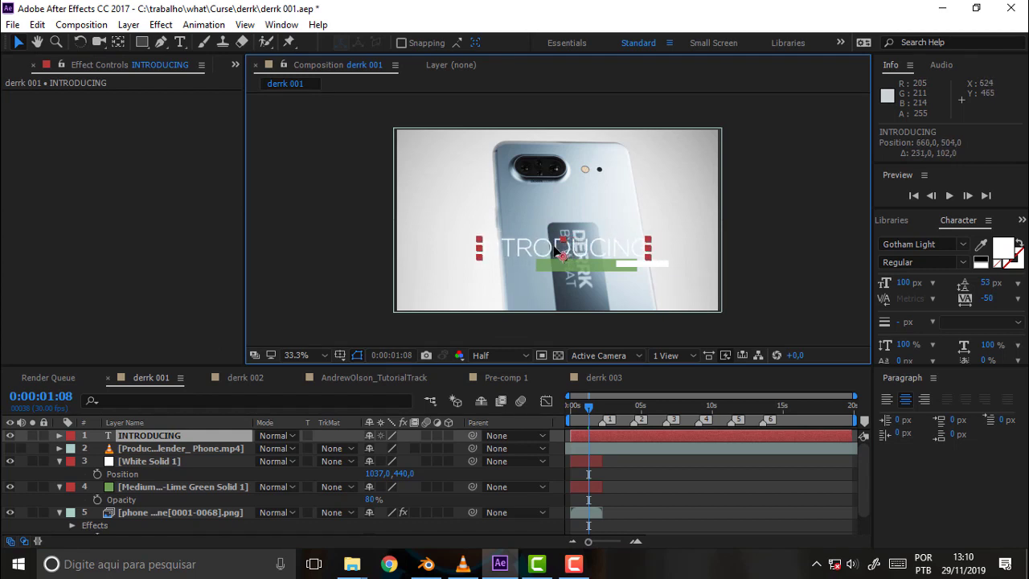
# Trim the INTRODUCING title layer to end at 0:00:02:07 and review the opening frames
pyautogui.moveTo(595, 418); pyautogui.dragTo(598, 416)
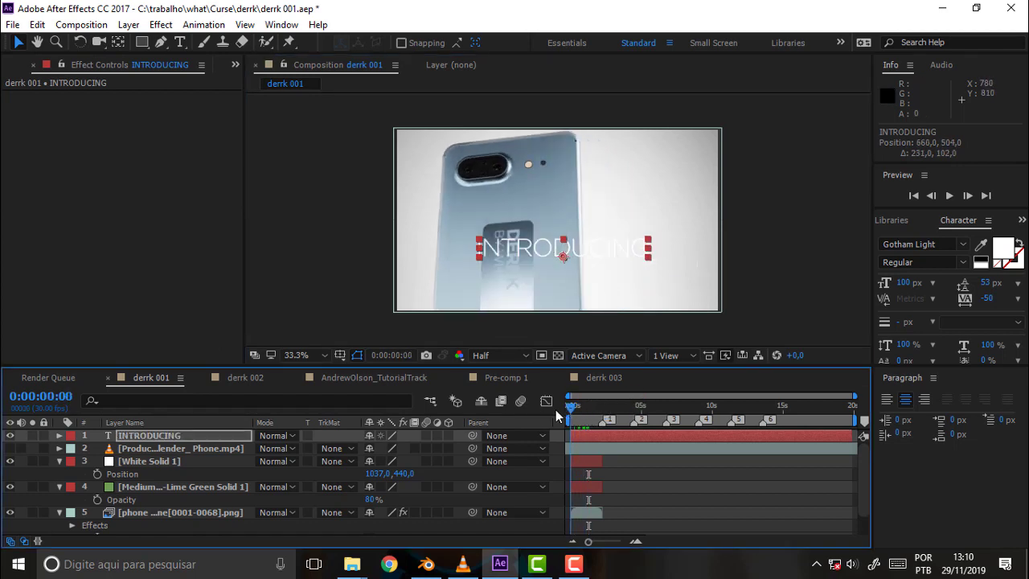
pyautogui.moveTo(608, 414); pyautogui.dragTo(604, 416)
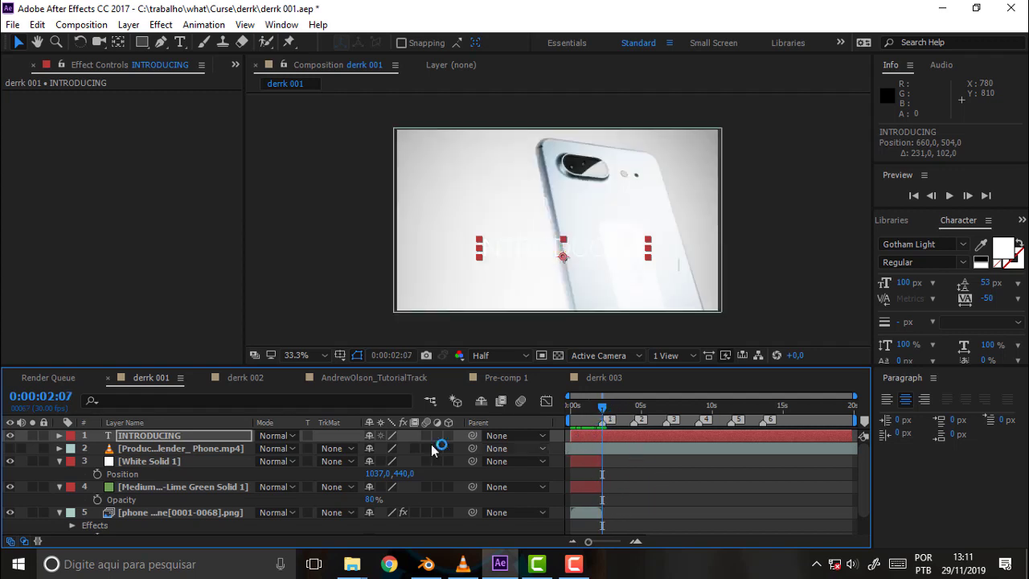
pyautogui.click(159, 437)
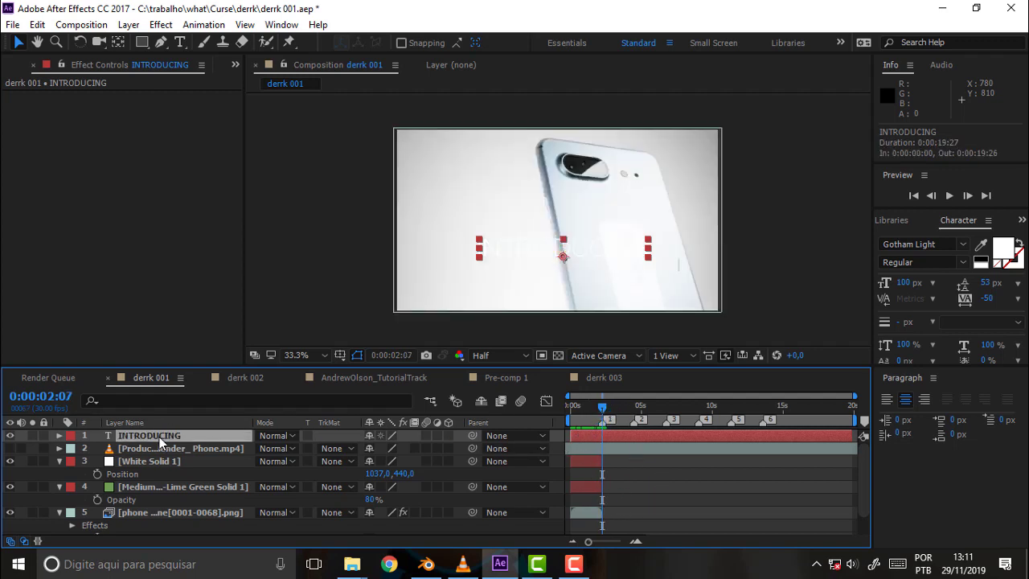
pyautogui.hotkey('alt', ']')
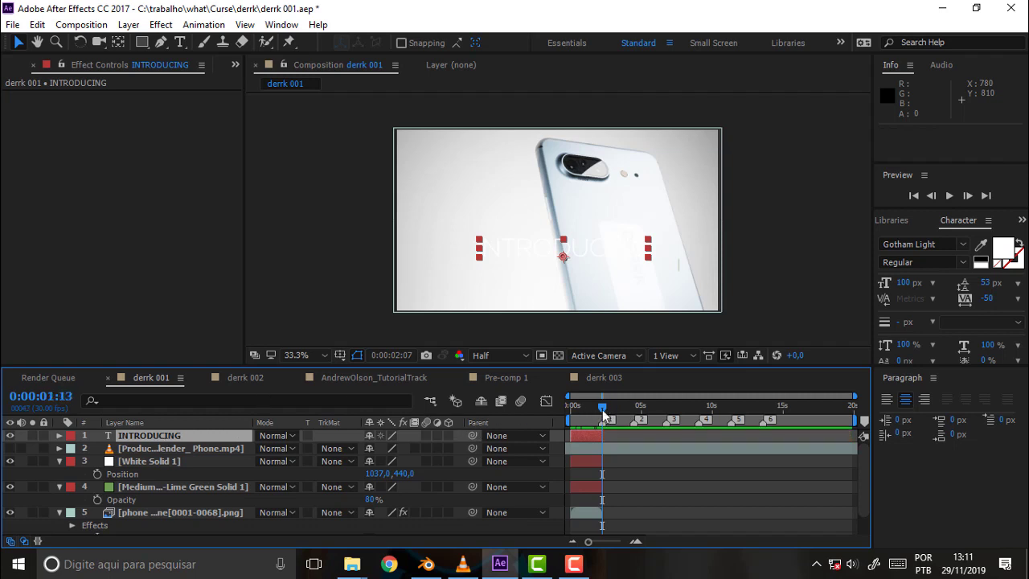
pyautogui.moveTo(602, 409)
pyautogui.mouseDown()
pyautogui.moveTo(603, 423)
pyautogui.moveTo(618, 425)
pyautogui.moveTo(605, 426)
pyautogui.moveTo(637, 420)
pyautogui.moveTo(529, 421)
pyautogui.mouseUp()
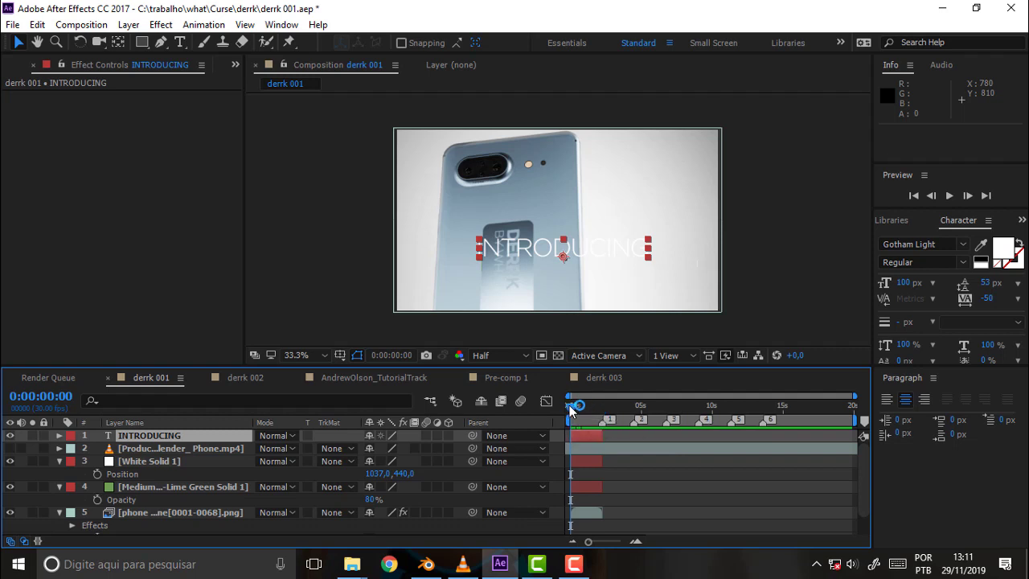
pyautogui.moveTo(569, 405)
pyautogui.mouseDown()
pyautogui.moveTo(550, 407)
pyautogui.moveTo(588, 407)
pyautogui.moveTo(578, 410)
pyautogui.mouseUp()
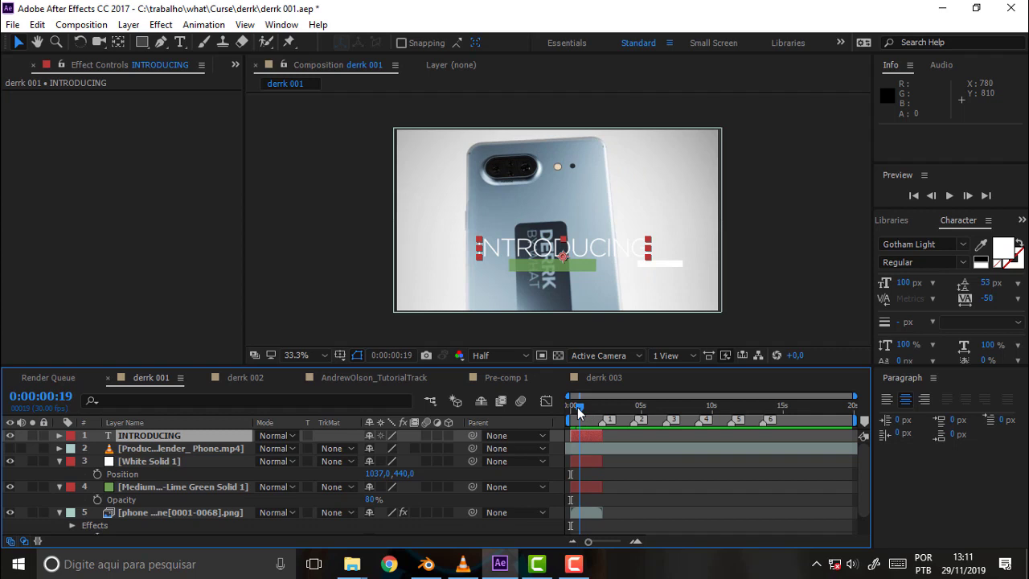
pyautogui.moveTo(577, 407); pyautogui.dragTo(556, 410)
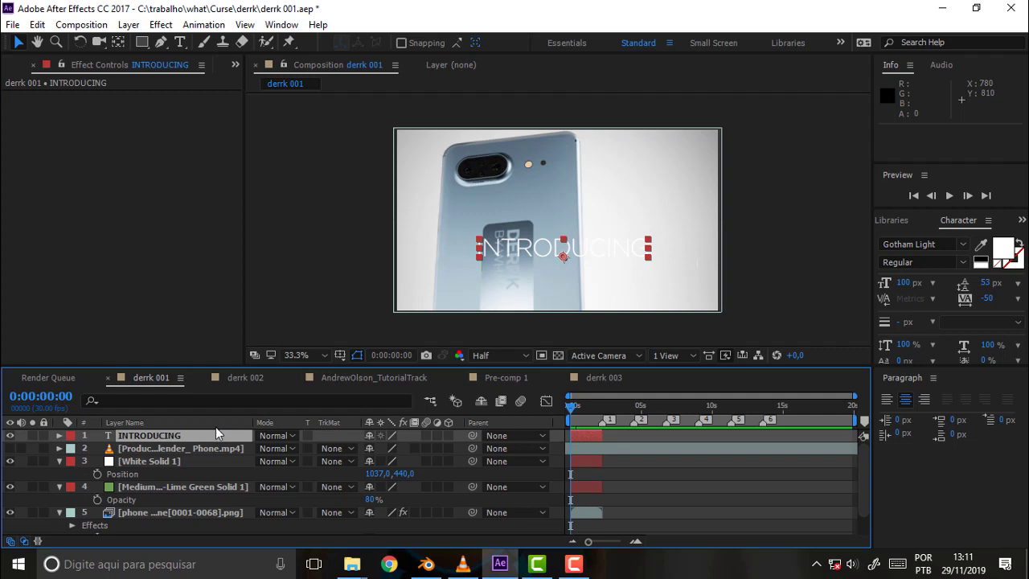
# Keyframe the title's Position at 660, 504 at 0:00 and 626, 504 at 2:05
pyautogui.press('p')
pyautogui.click(97, 448)
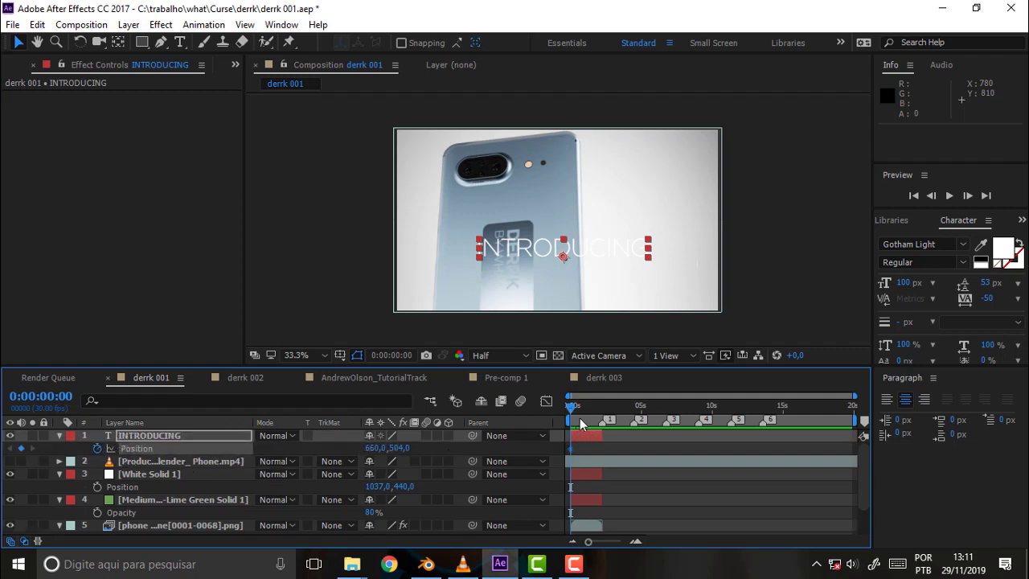
pyautogui.moveTo(572, 414); pyautogui.dragTo(604, 418)
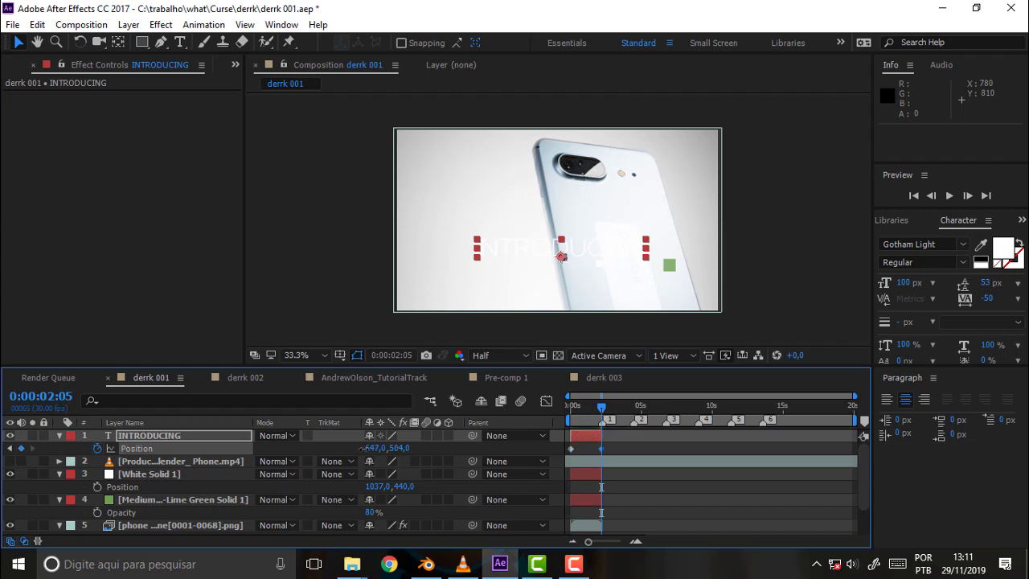
pyautogui.moveTo(375, 448); pyautogui.dragTo(347, 449)
pyautogui.click(603, 406)
pyautogui.moveTo(603, 406)
pyautogui.mouseDown()
pyautogui.moveTo(522, 406)
pyautogui.moveTo(579, 407)
pyautogui.mouseUp()
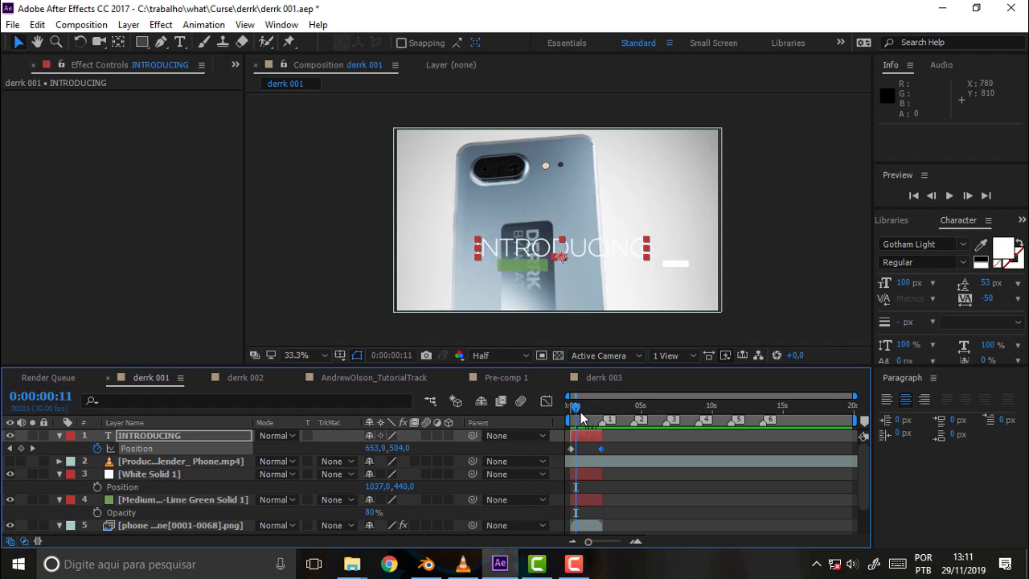
# Select the Lime Green Solid, toggle a layer's visibility, and scrub through the title animation
pyautogui.click(161, 500)
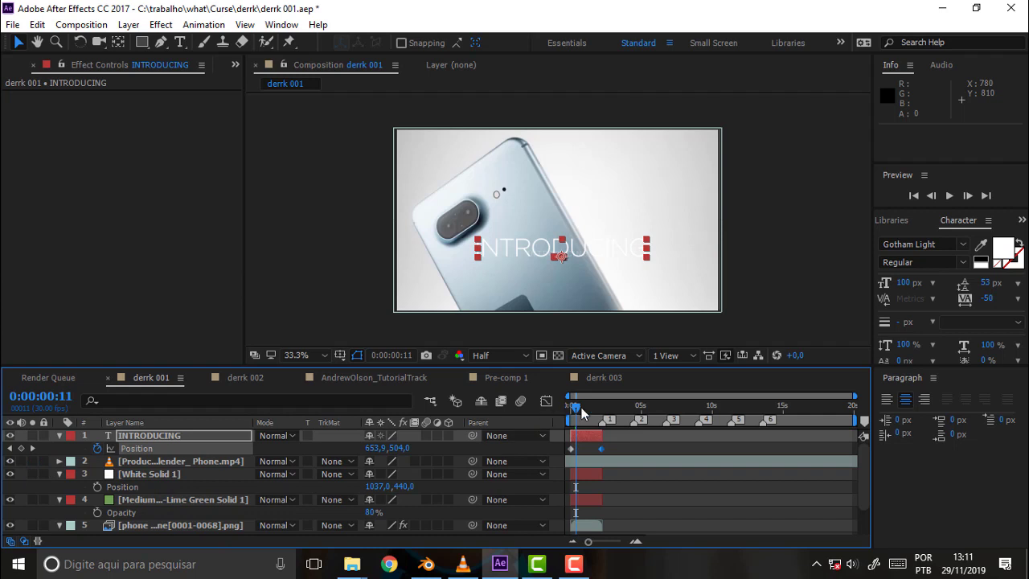
pyautogui.moveTo(581, 408)
pyautogui.mouseDown()
pyautogui.moveTo(607, 408)
pyautogui.moveTo(537, 412)
pyautogui.mouseUp()
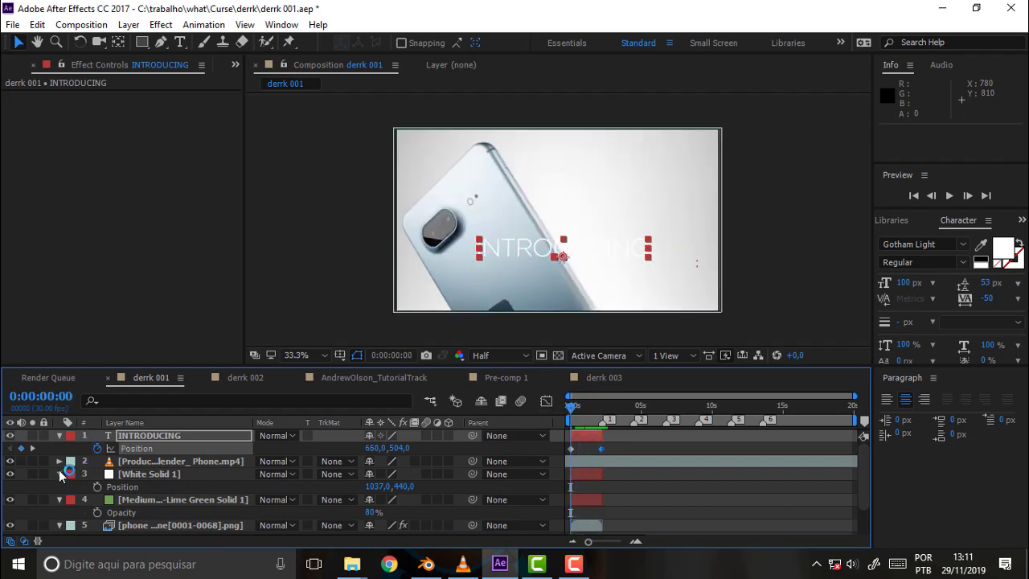
pyautogui.click(11, 461)
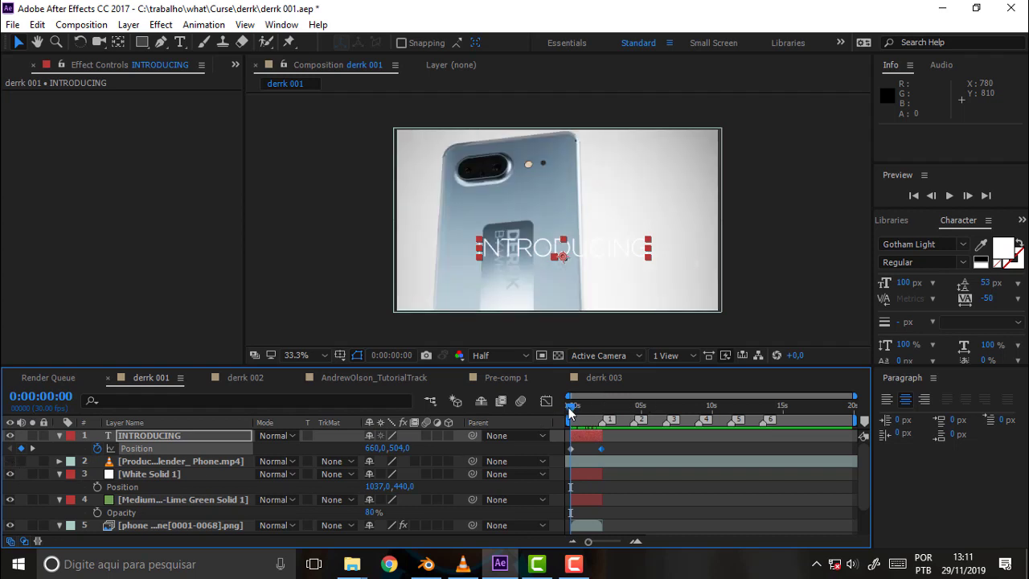
pyautogui.moveTo(569, 408); pyautogui.dragTo(580, 408)
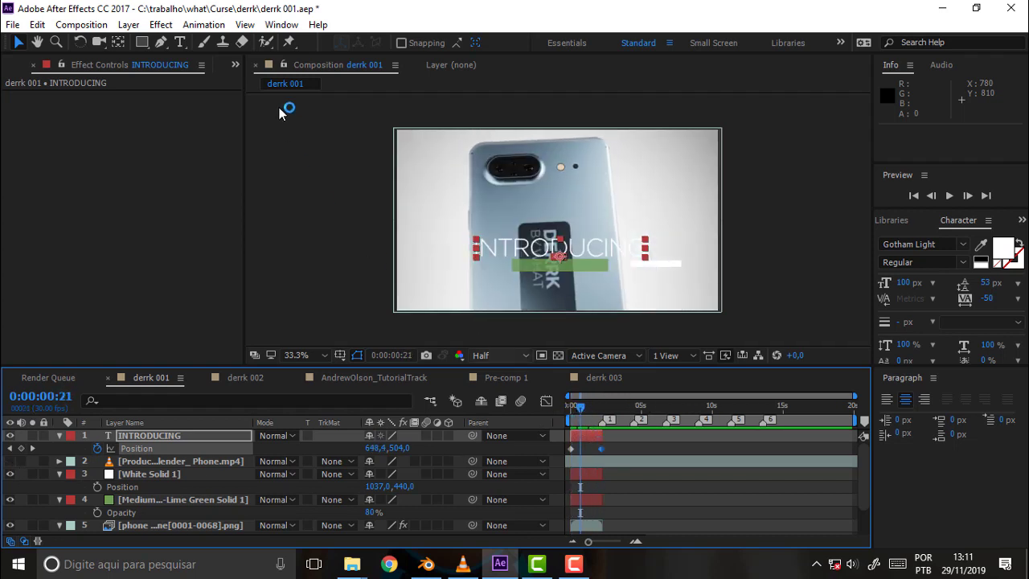
pyautogui.click(171, 439)
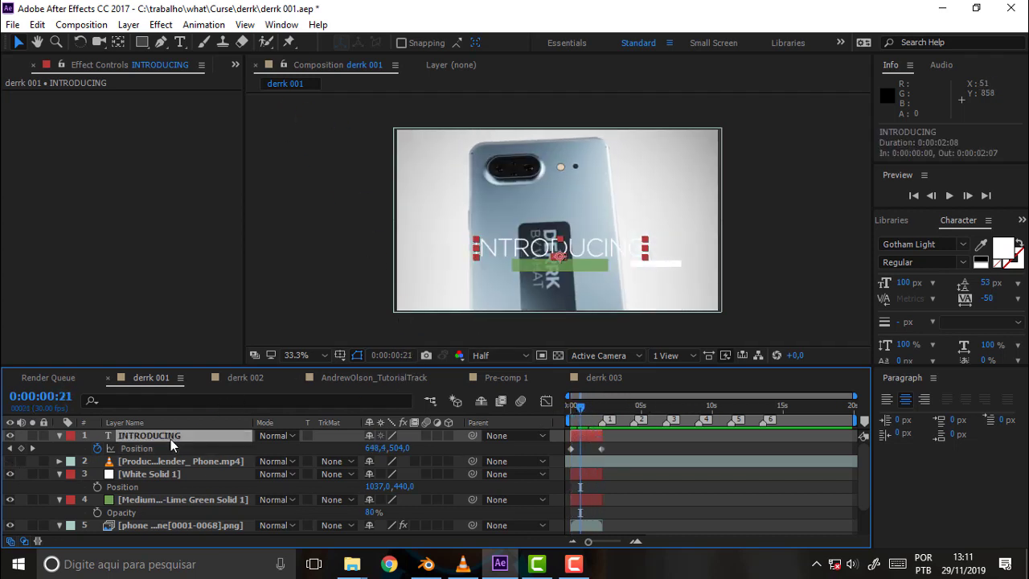
# Apply the 'Aparecimento gradual do decodificador' preset and drag its Start keyframe to 0:00:00:00
pyautogui.click(211, 28)
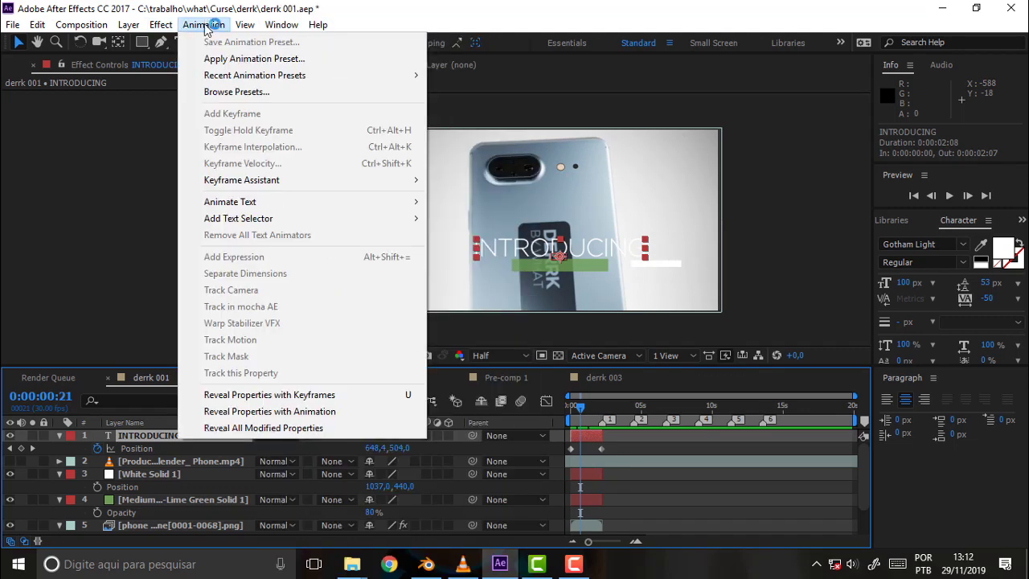
pyautogui.moveTo(240, 78)
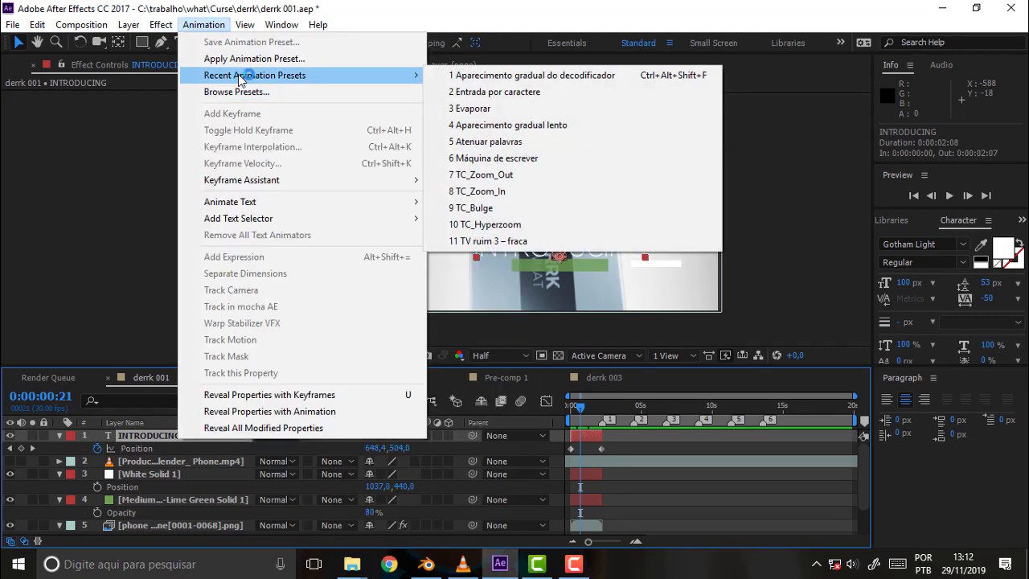
pyautogui.click(553, 73)
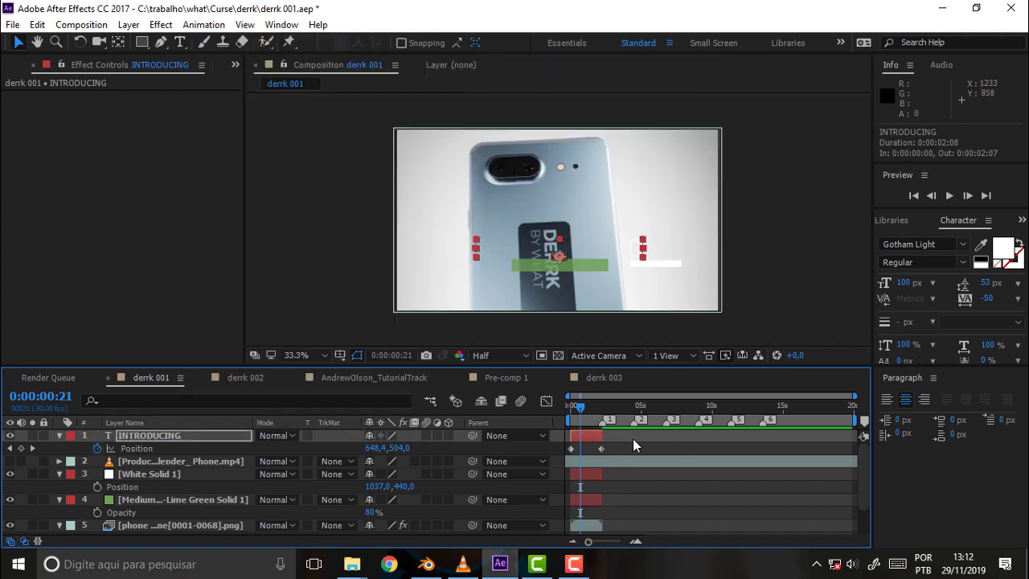
pyautogui.press('u')
pyautogui.moveTo(580, 461)
pyautogui.mouseDown()
pyautogui.moveTo(572, 471)
pyautogui.moveTo(582, 465)
pyautogui.mouseUp()
pyautogui.moveTo(588, 408)
pyautogui.mouseDown()
pyautogui.moveTo(564, 410)
pyautogui.moveTo(593, 412)
pyautogui.mouseUp()
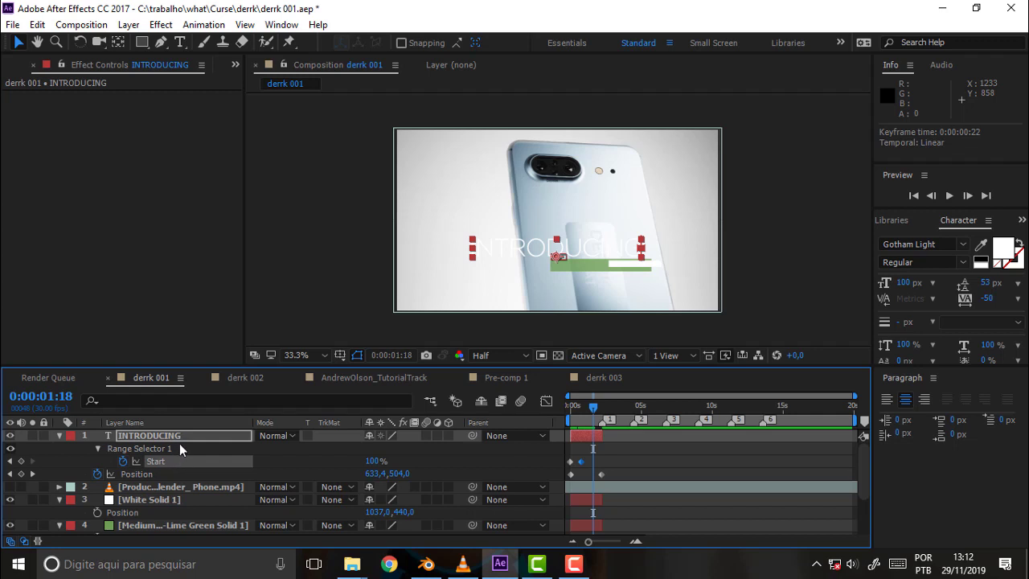
# Keyframe the title's Opacity down to 0% at 0:00:02:07 and preview the fade
pyautogui.press('t')
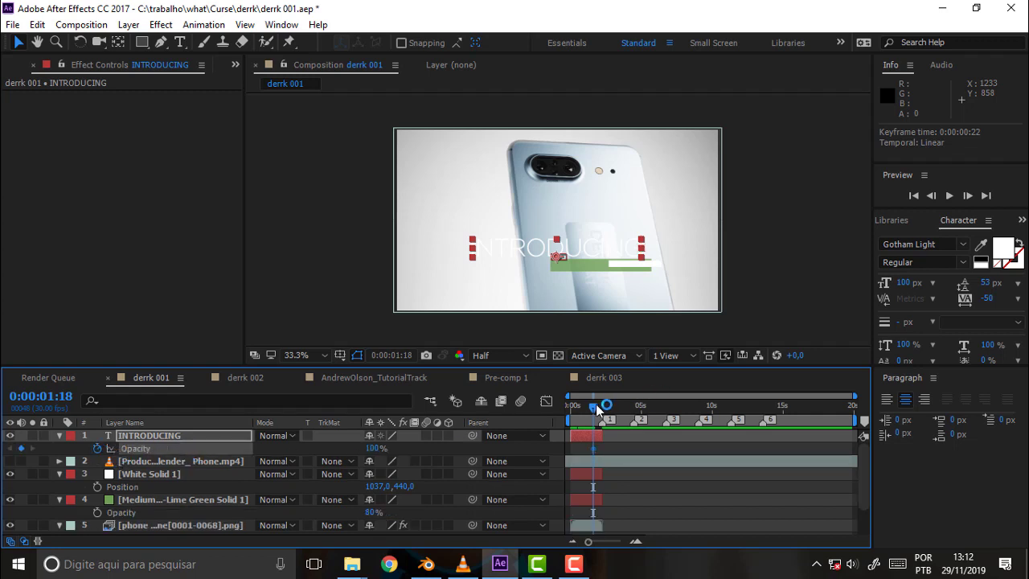
pyautogui.moveTo(599, 409); pyautogui.dragTo(602, 409)
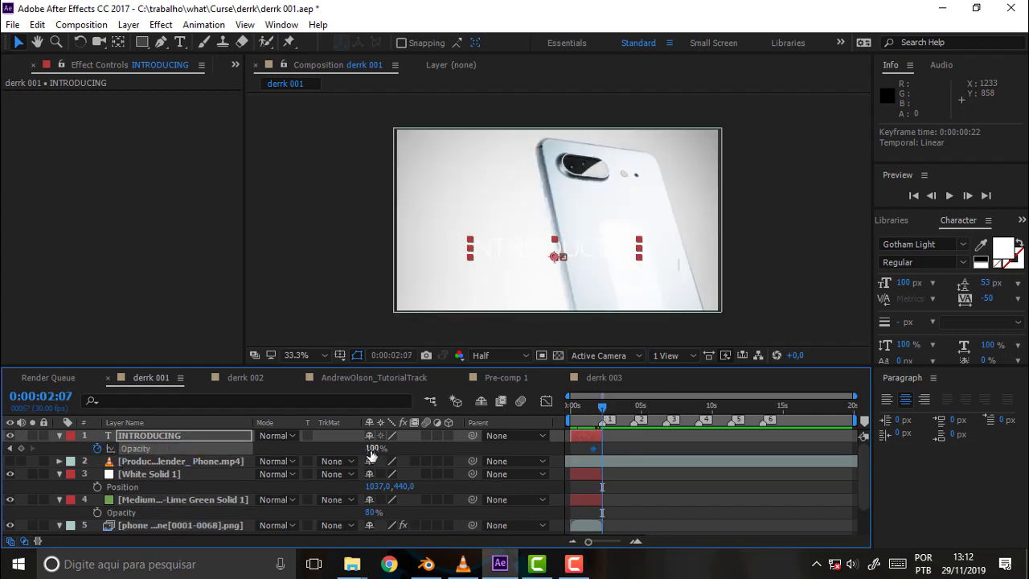
pyautogui.moveTo(371, 447); pyautogui.dragTo(337, 448)
pyautogui.press('space')
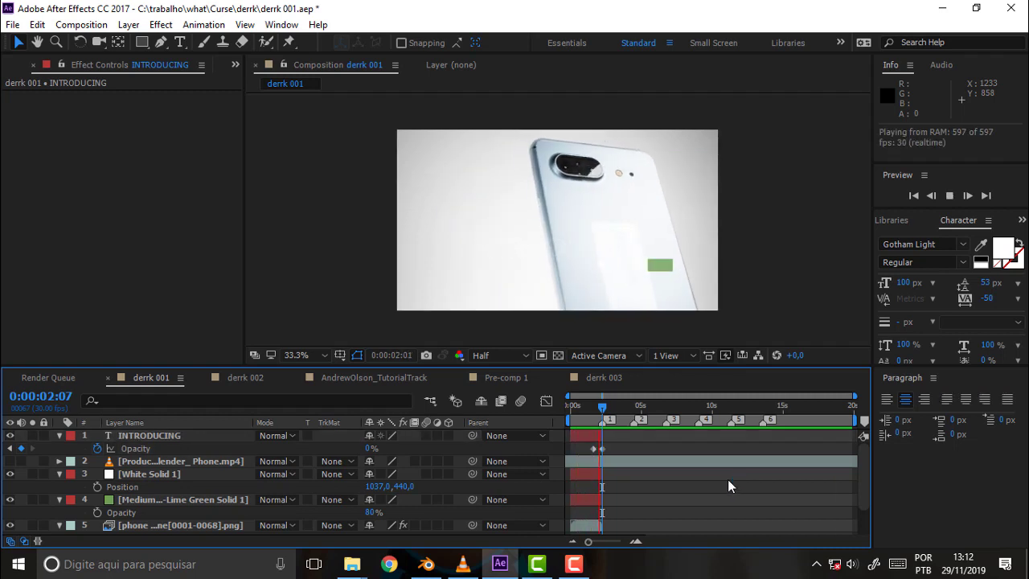
pyautogui.press('space')
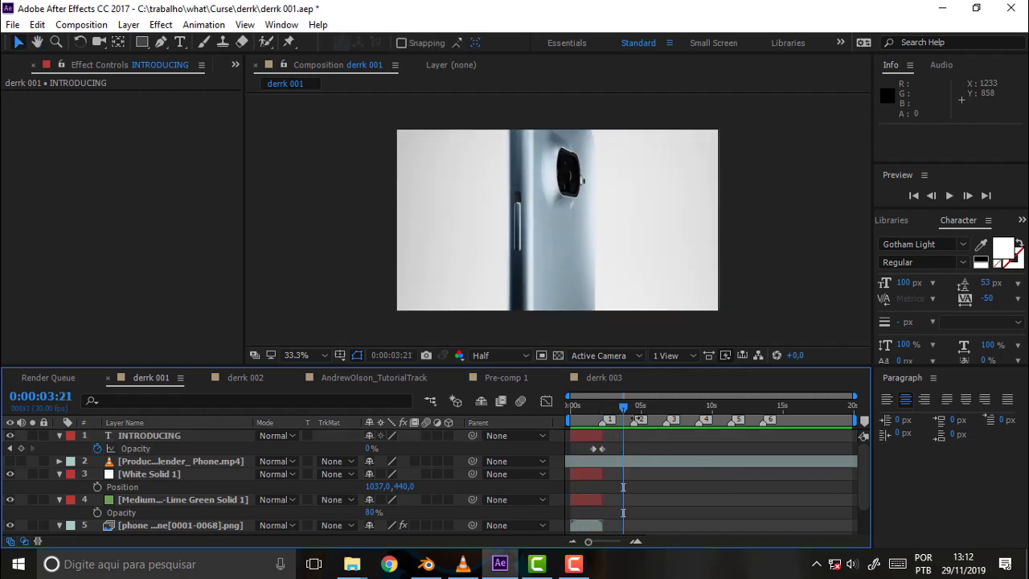
pyautogui.press('space')
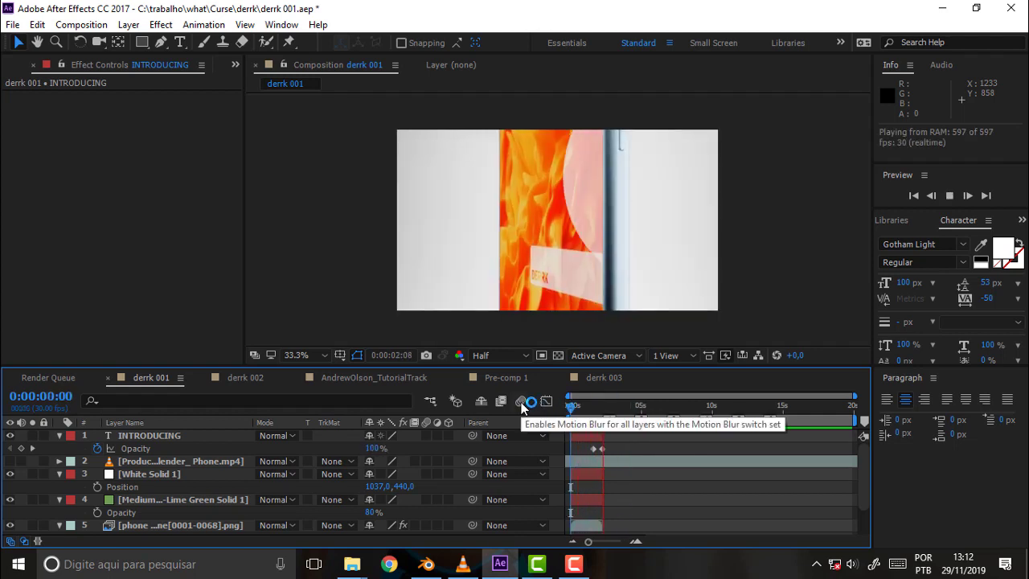
pyautogui.press('space')
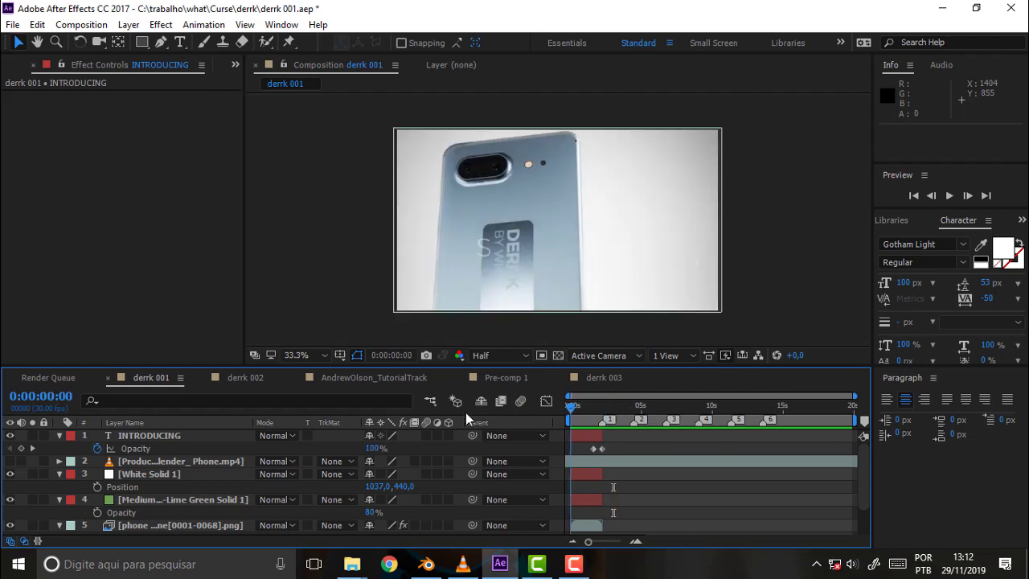
pyautogui.press('space')
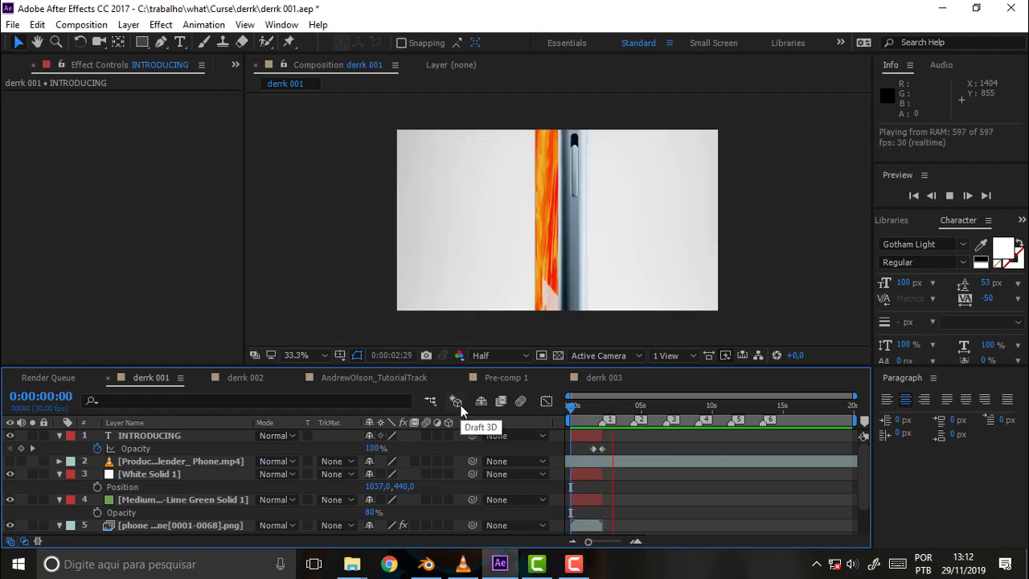
pyautogui.click(612, 407)
pyautogui.moveTo(611, 409); pyautogui.dragTo(510, 407)
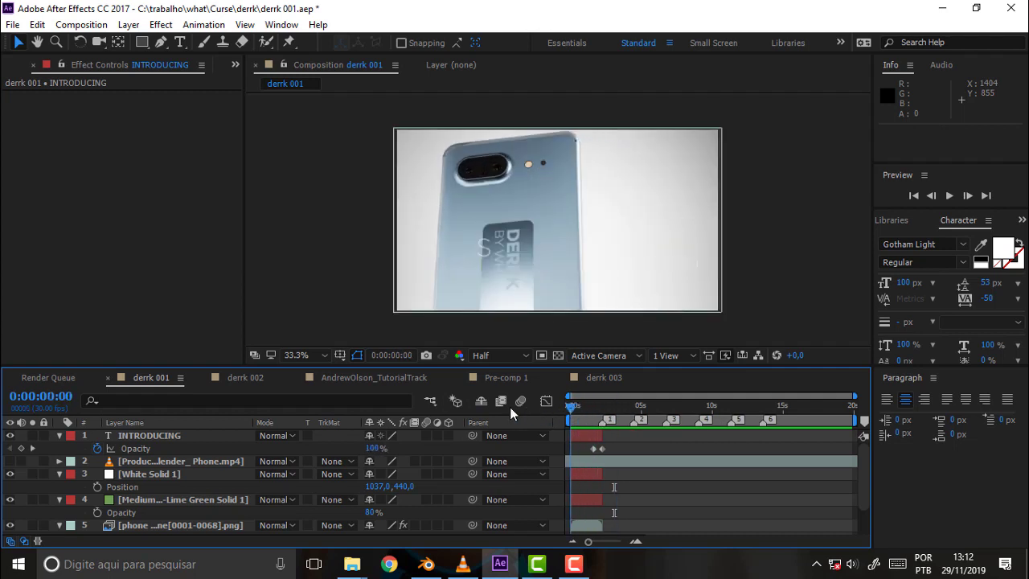
# Start the INTRODUCING layer 5 frames later and check the fade keyframes near 0:00:02:07
pyautogui.click(583, 433)
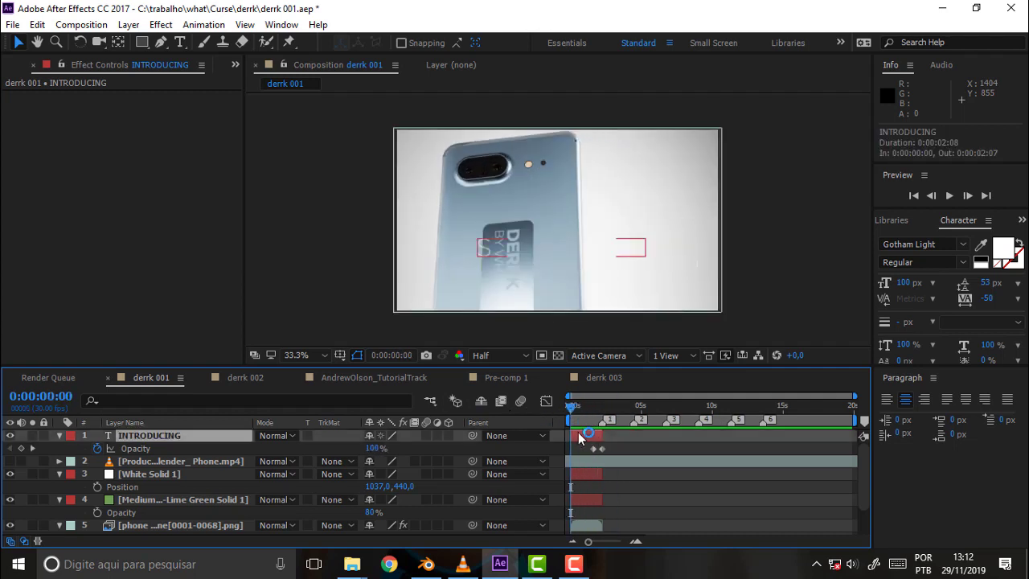
pyautogui.moveTo(580, 433); pyautogui.dragTo(578, 437)
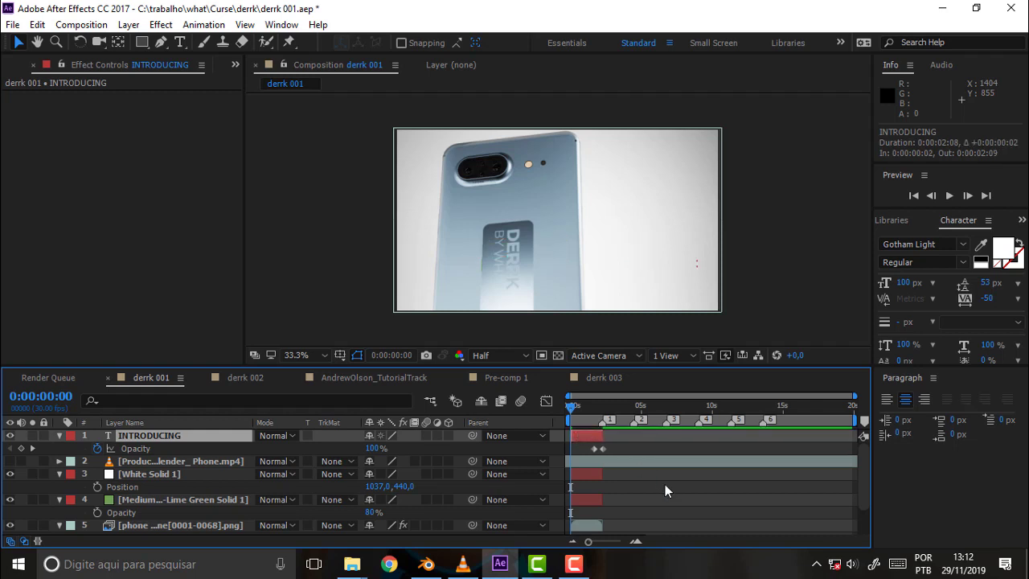
pyautogui.click(587, 406)
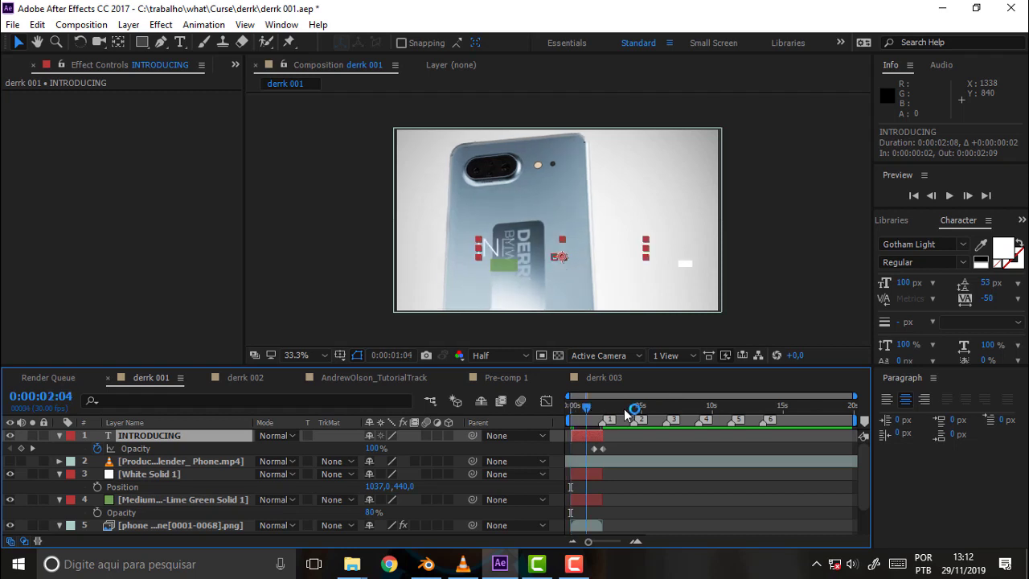
pyautogui.click(605, 410)
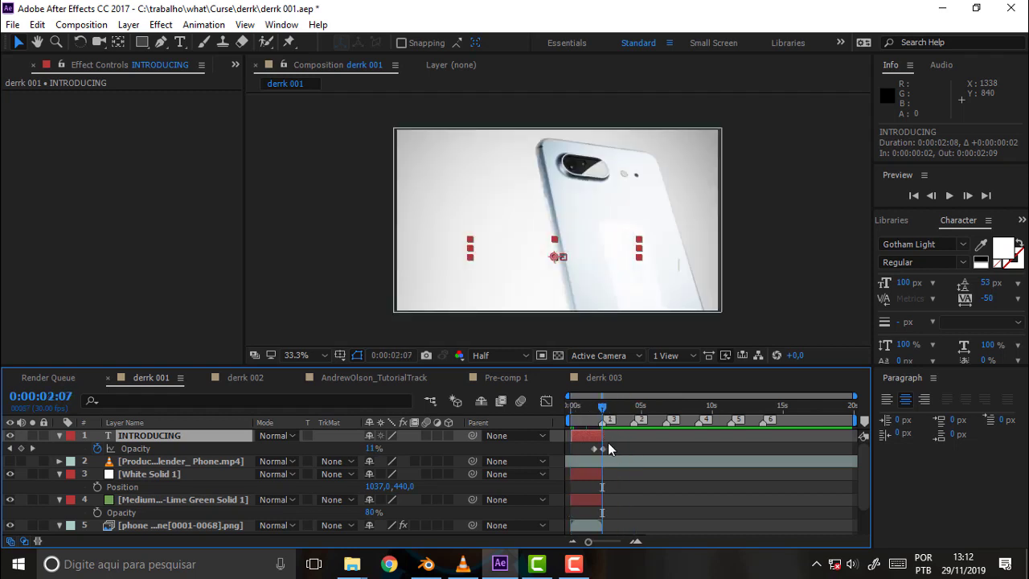
pyautogui.moveTo(612, 449)
pyautogui.mouseDown()
pyautogui.moveTo(575, 454)
pyautogui.moveTo(595, 448)
pyautogui.mouseUp()
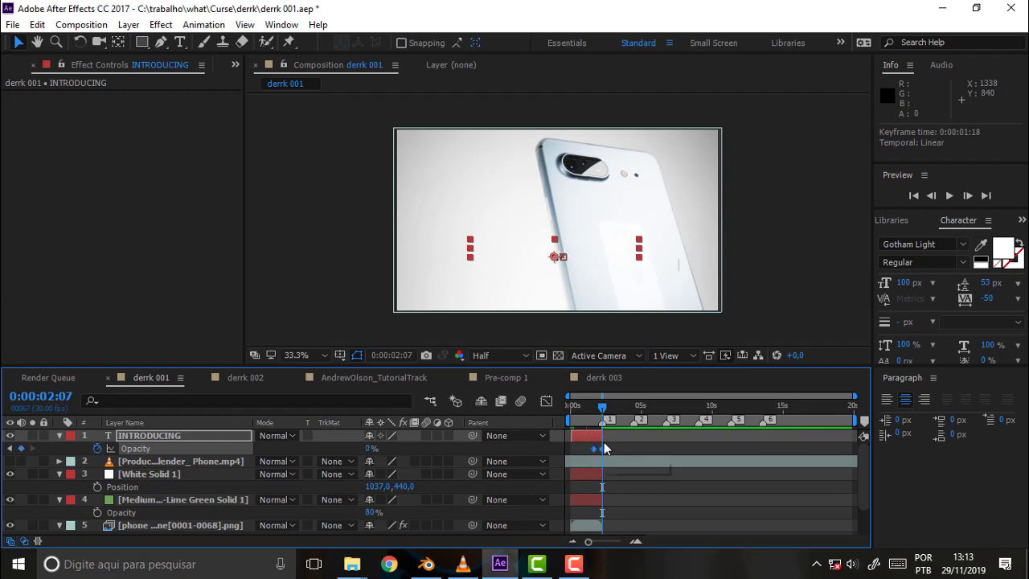
# Preview the retimed title animation from the start and scrub through it
pyautogui.click(605, 434)
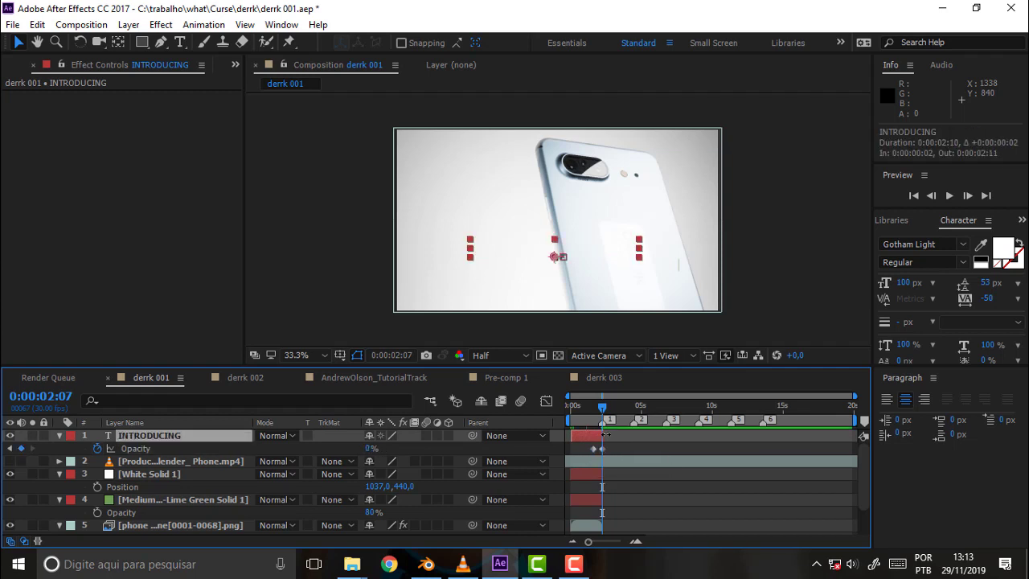
pyautogui.moveTo(604, 408); pyautogui.dragTo(535, 405)
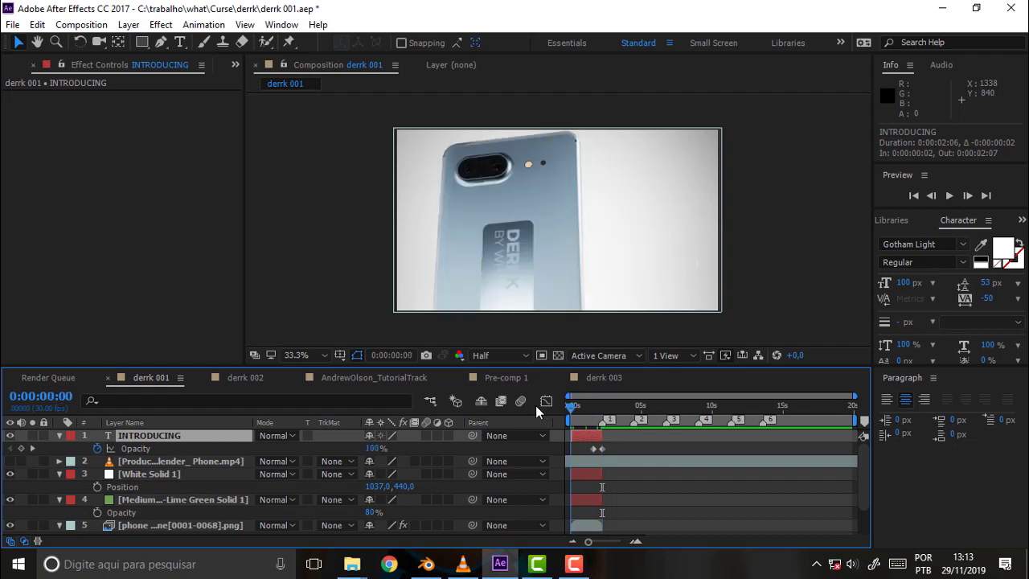
pyautogui.press('space')
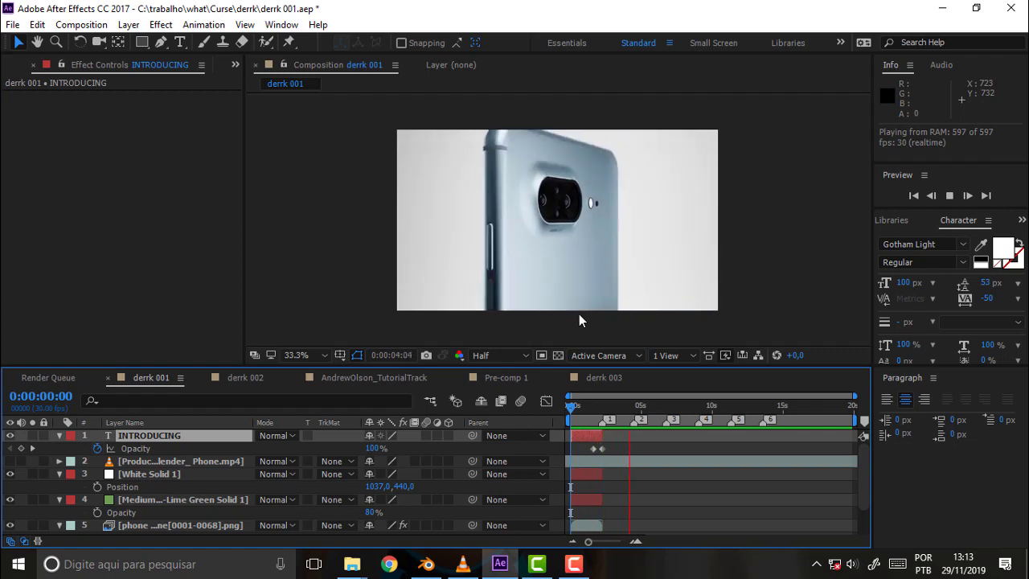
pyautogui.press('space')
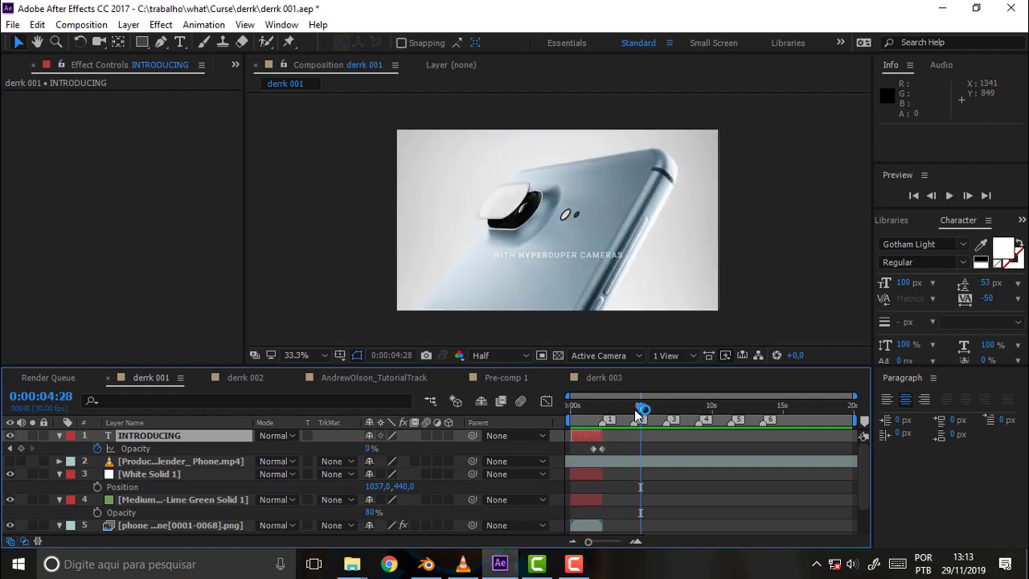
pyautogui.moveTo(634, 409)
pyautogui.mouseDown()
pyautogui.moveTo(674, 400)
pyautogui.moveTo(529, 394)
pyautogui.moveTo(585, 394)
pyautogui.mouseUp()
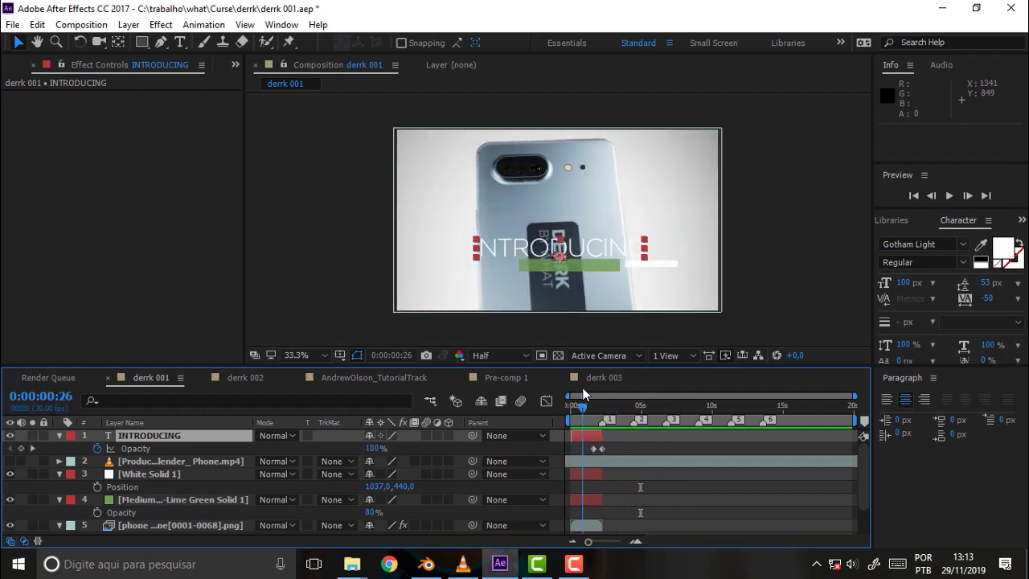
# Shrink the INTRODUCING title font from 100 px to 69 px and preview the result
pyautogui.click(665, 501)
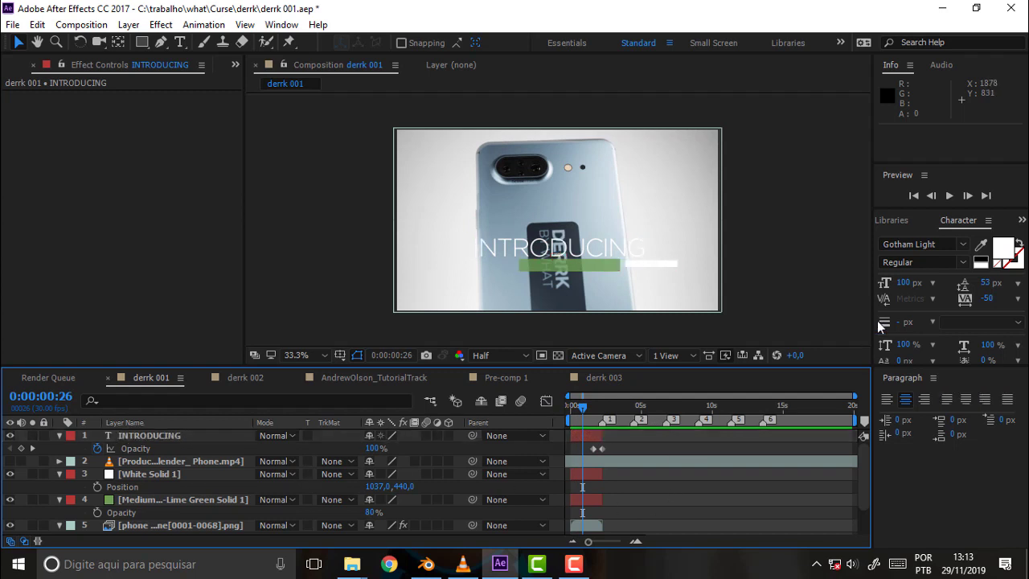
pyautogui.click(161, 436)
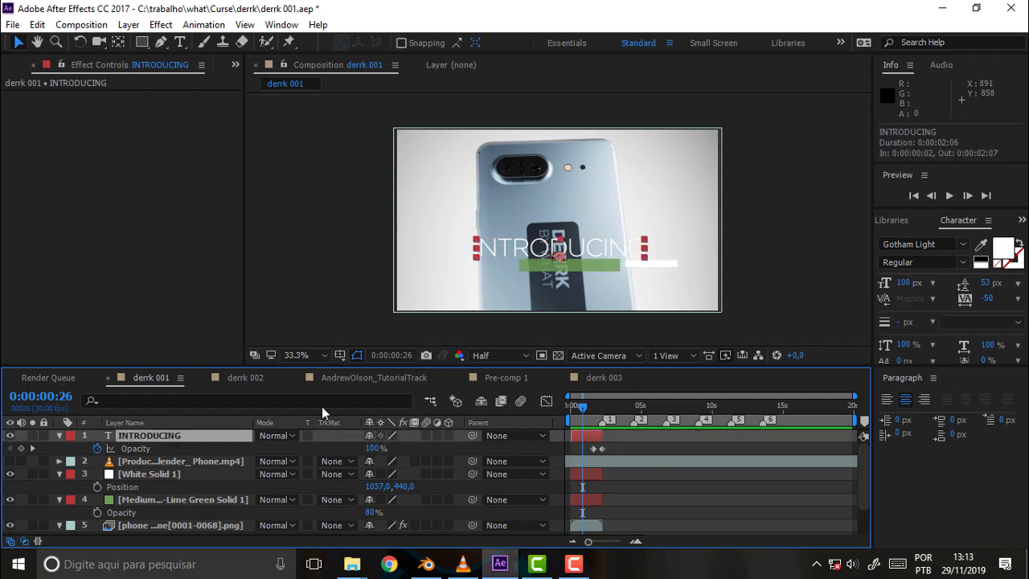
pyautogui.moveTo(904, 279); pyautogui.dragTo(884, 285)
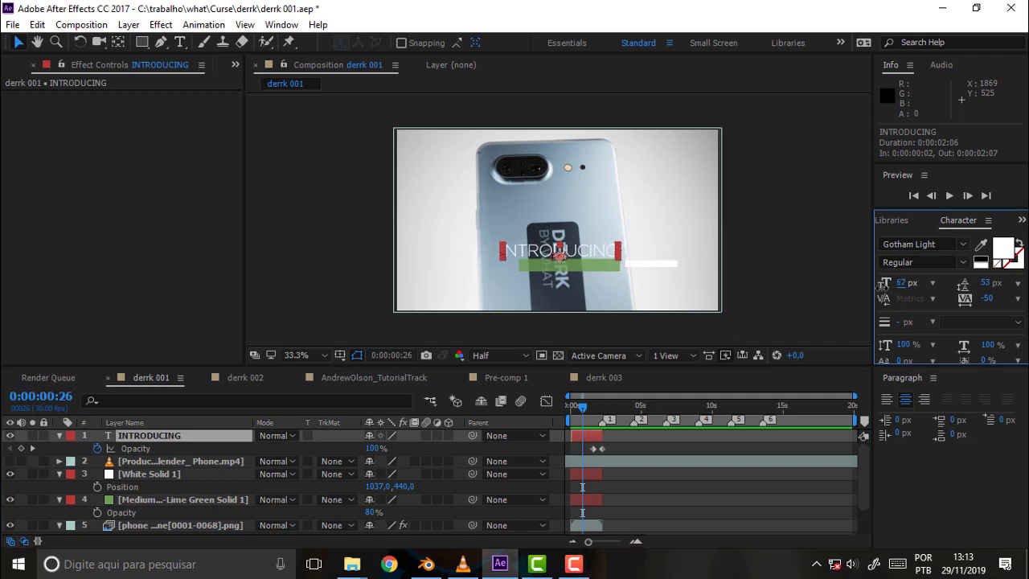
pyautogui.click(684, 487)
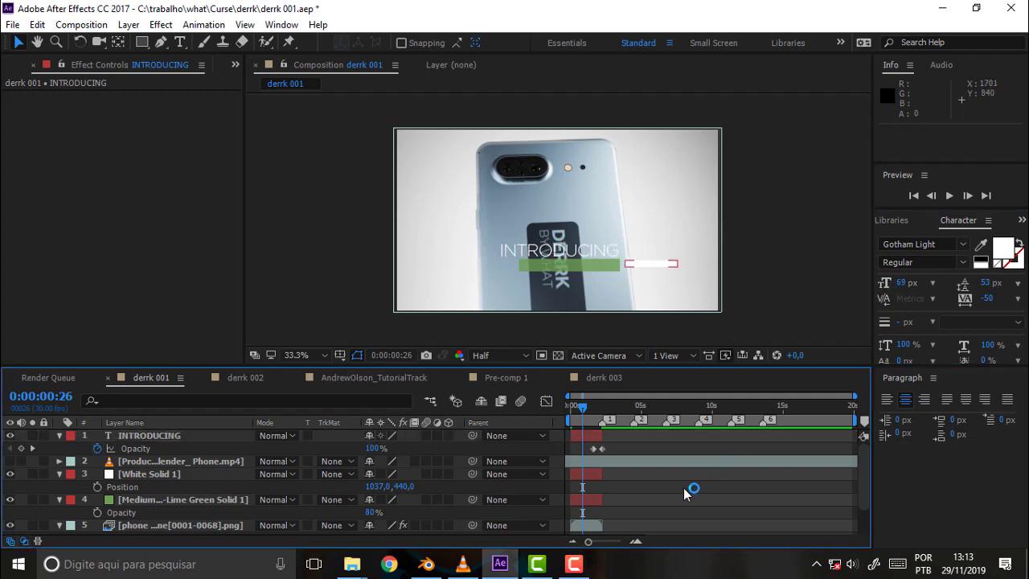
pyautogui.press('space')
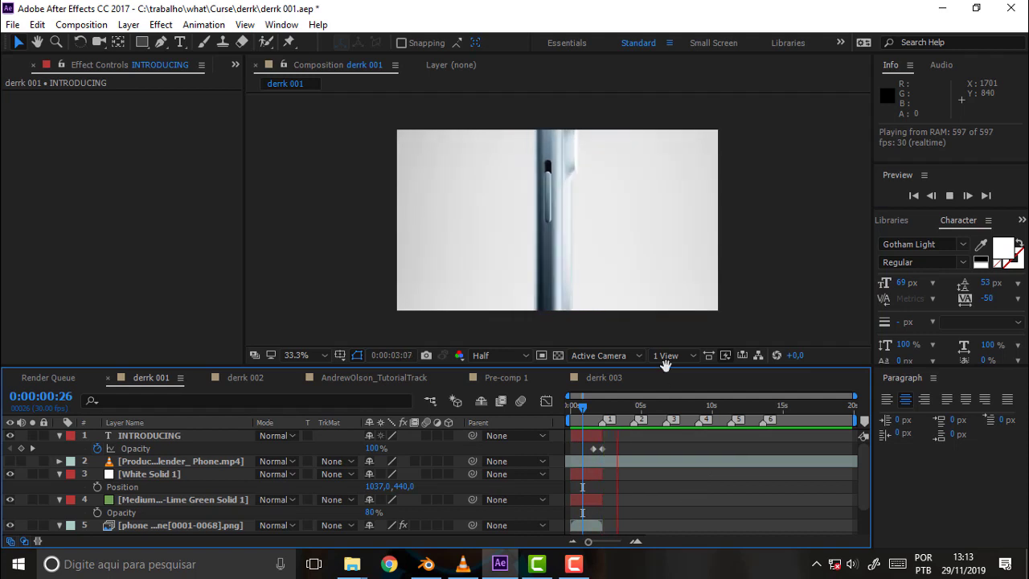
pyautogui.press('space')
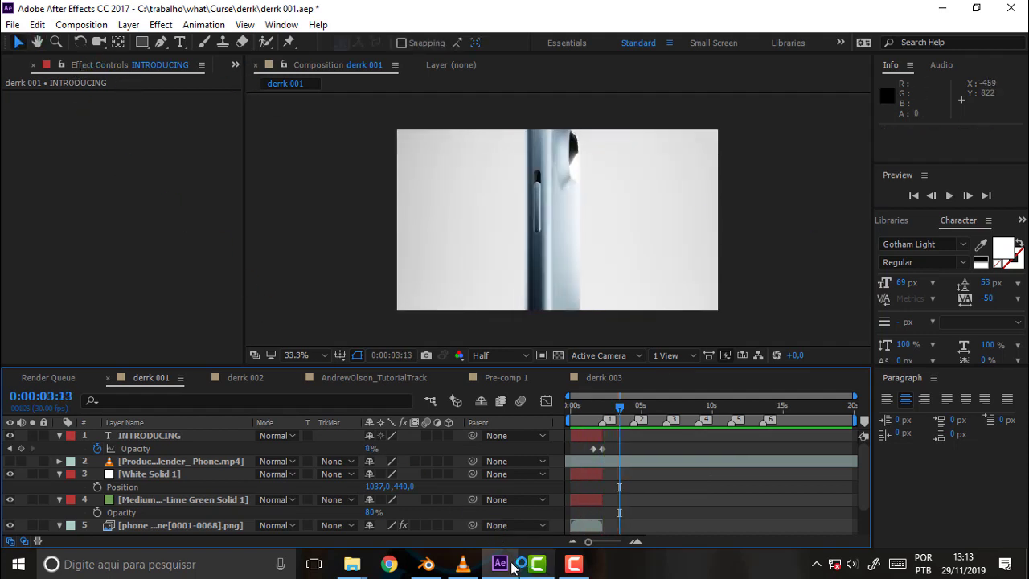
pyautogui.click(577, 569)
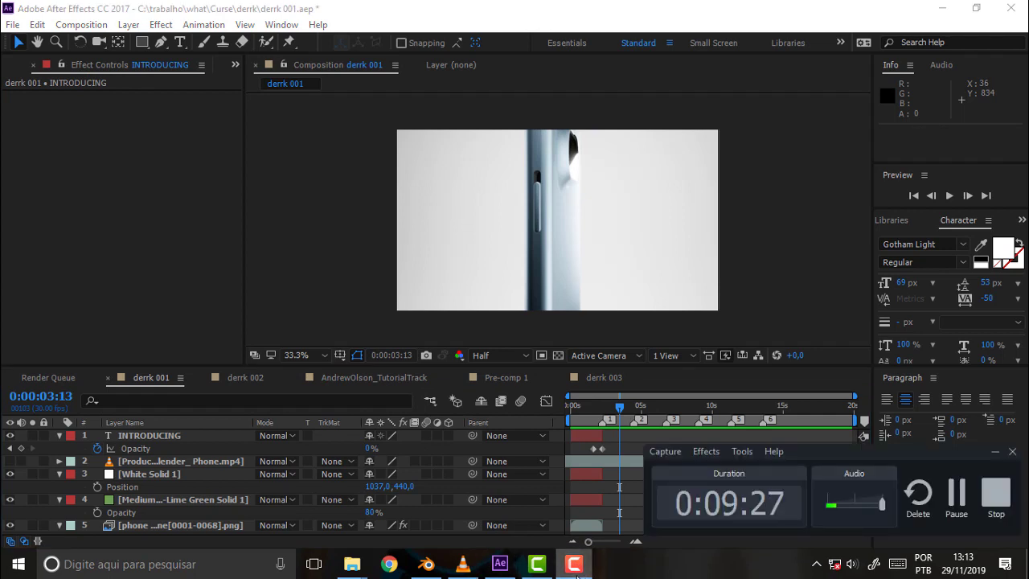
# Close Effect Controls to show the project footage list, then save the derrk 001 project
pyautogui.click(33, 63)
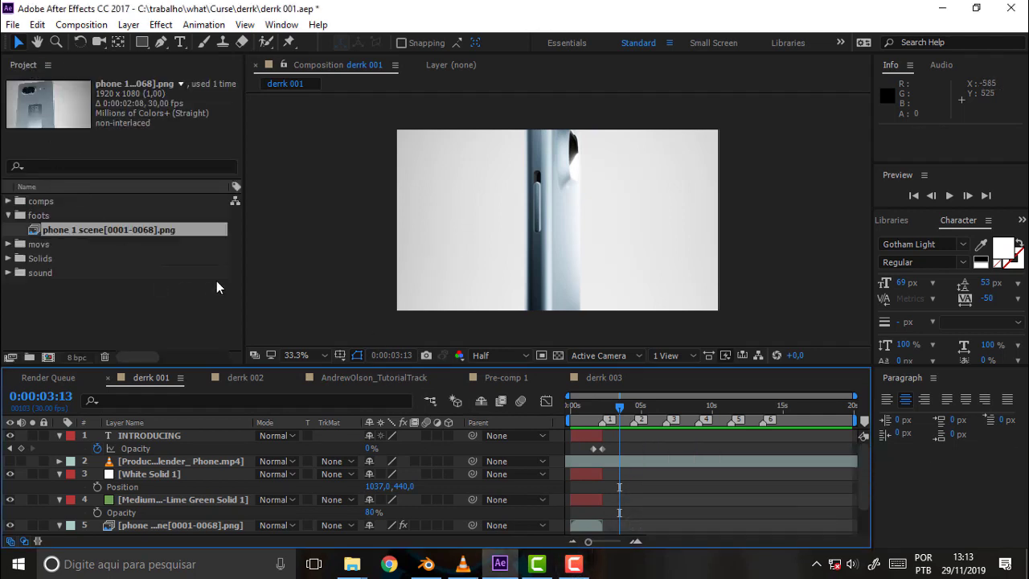
pyautogui.click(13, 25)
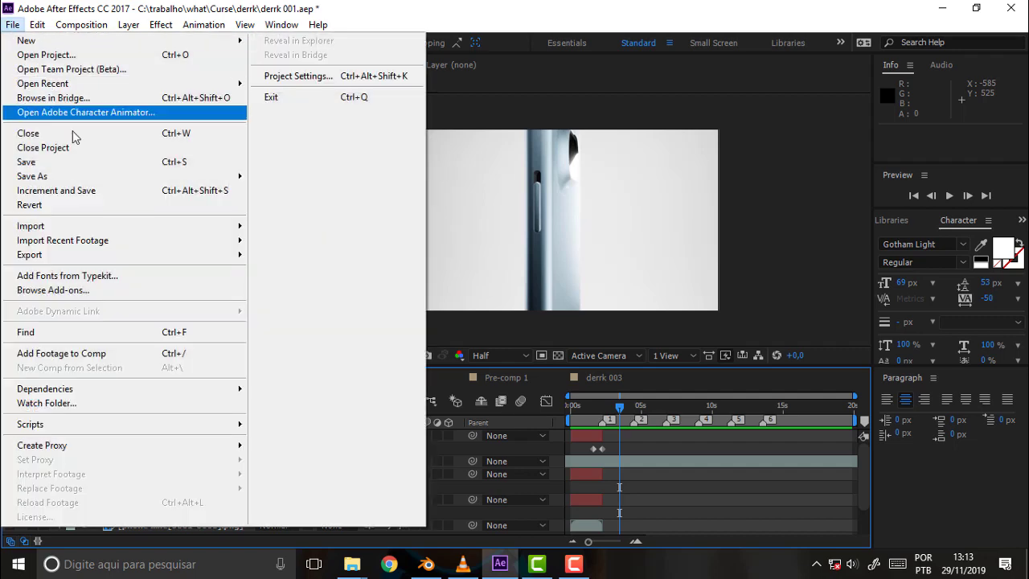
pyautogui.click(78, 162)
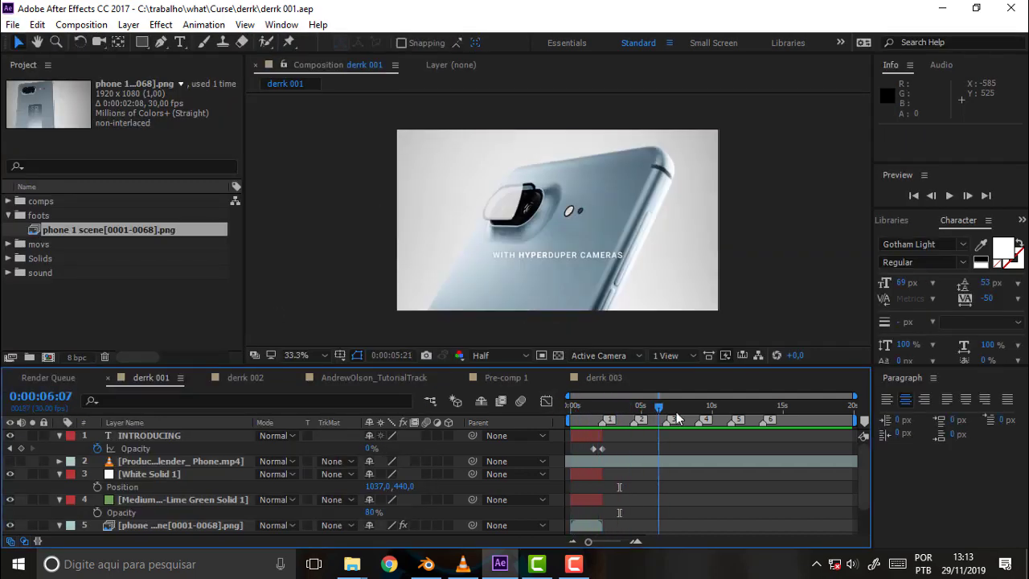
# Scrub later into the phone shot, then select the INTRODUCING and phone png layers
pyautogui.moveTo(678, 418)
pyautogui.mouseDown()
pyautogui.moveTo(833, 414)
pyautogui.moveTo(534, 409)
pyautogui.moveTo(852, 410)
pyautogui.moveTo(635, 414)
pyautogui.moveTo(592, 410)
pyautogui.moveTo(815, 407)
pyautogui.moveTo(766, 405)
pyautogui.moveTo(781, 395)
pyautogui.moveTo(749, 393)
pyautogui.moveTo(777, 394)
pyautogui.moveTo(574, 394)
pyautogui.moveTo(592, 399)
pyautogui.mouseUp()
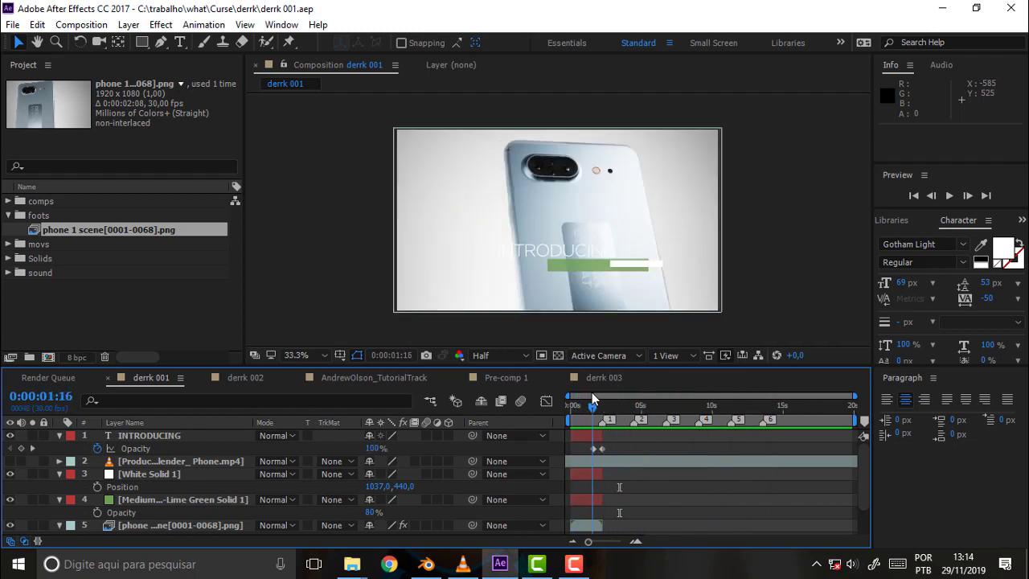
pyautogui.click(596, 440)
pyautogui.click(160, 523)
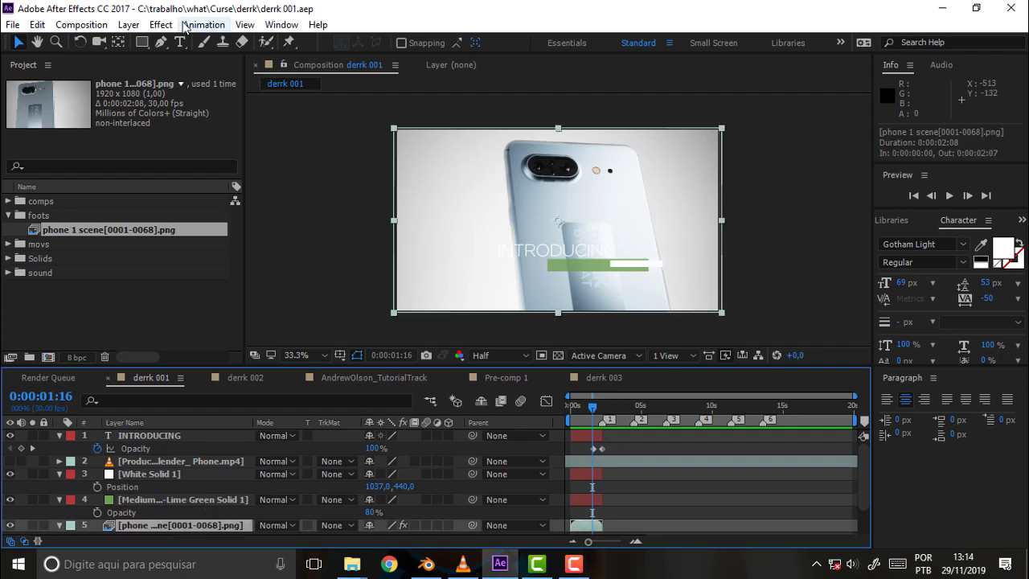
# Add a Color Overlay layer style to the phone png layer and expand its settings
pyautogui.click(129, 24)
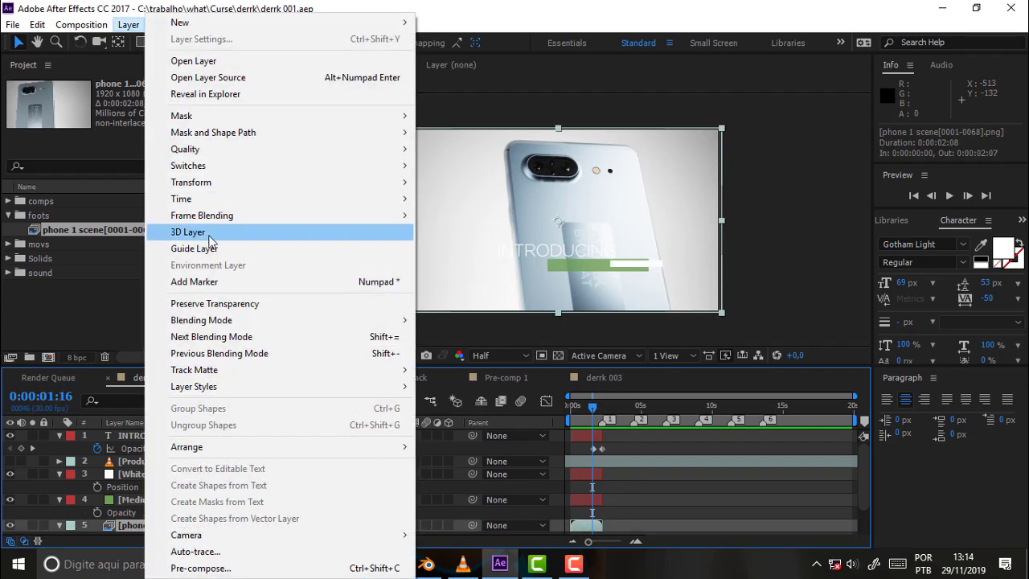
pyautogui.moveTo(268, 392)
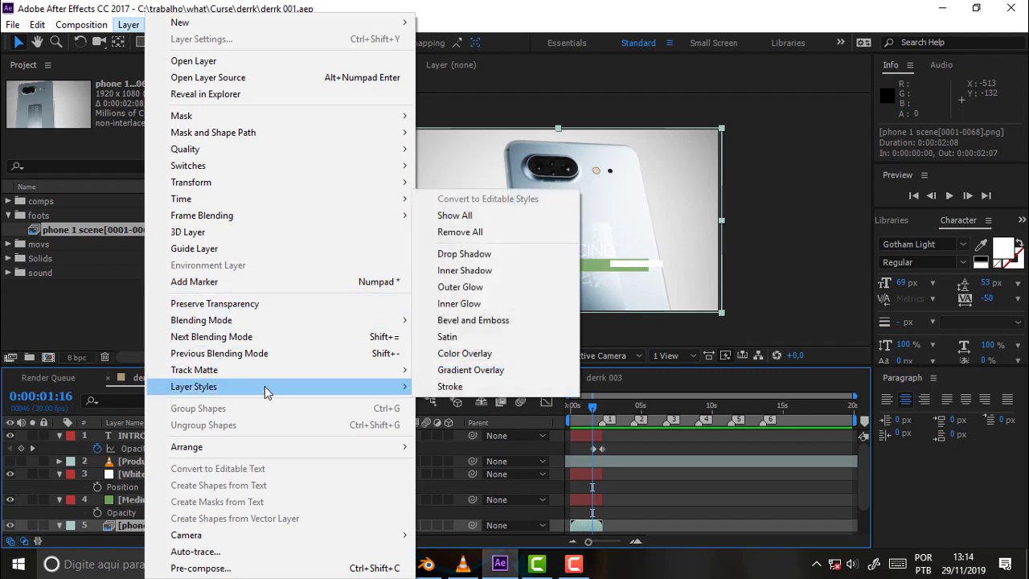
pyautogui.click(478, 357)
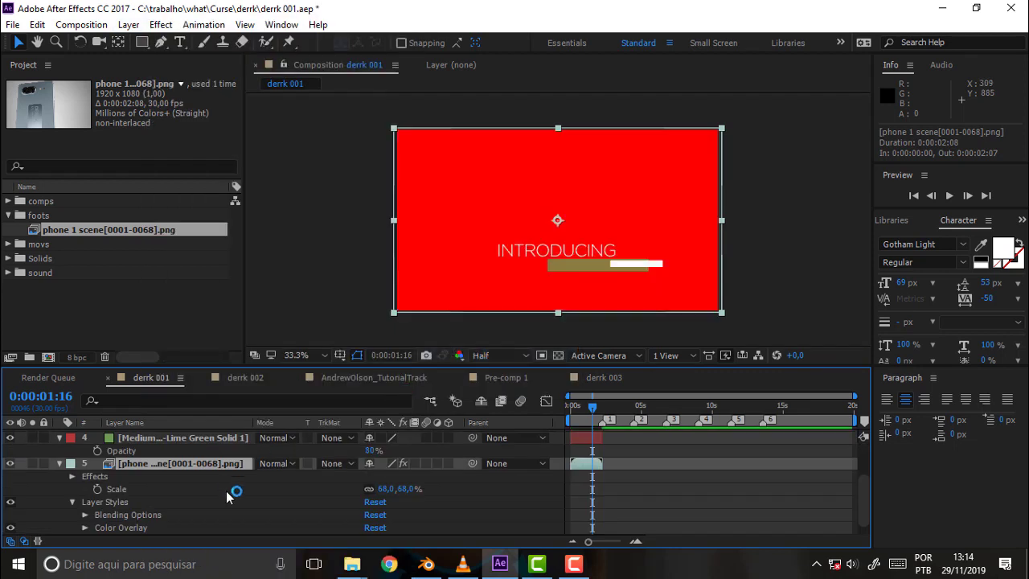
pyautogui.scroll(-1, 289, 507)
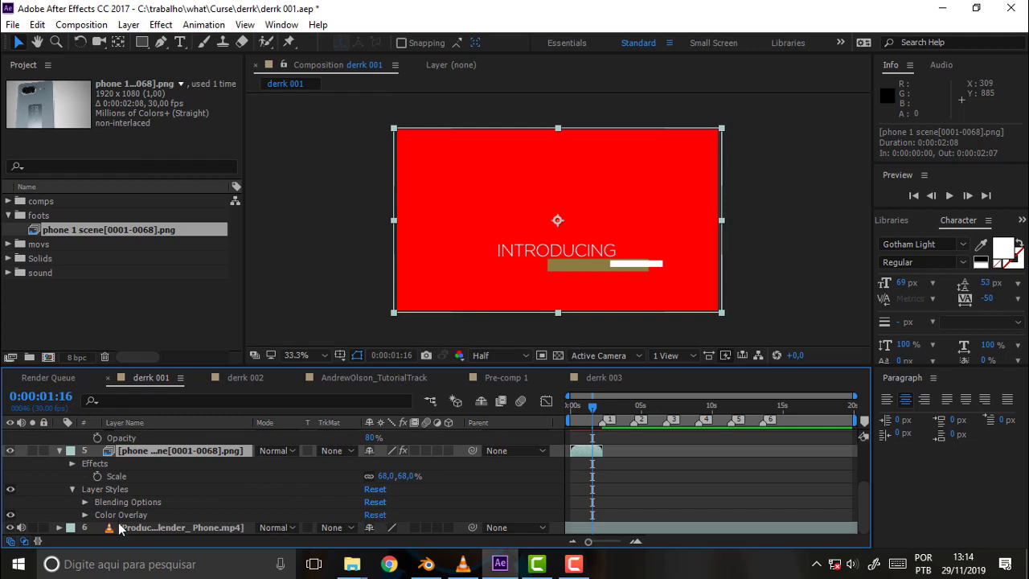
pyautogui.click(85, 516)
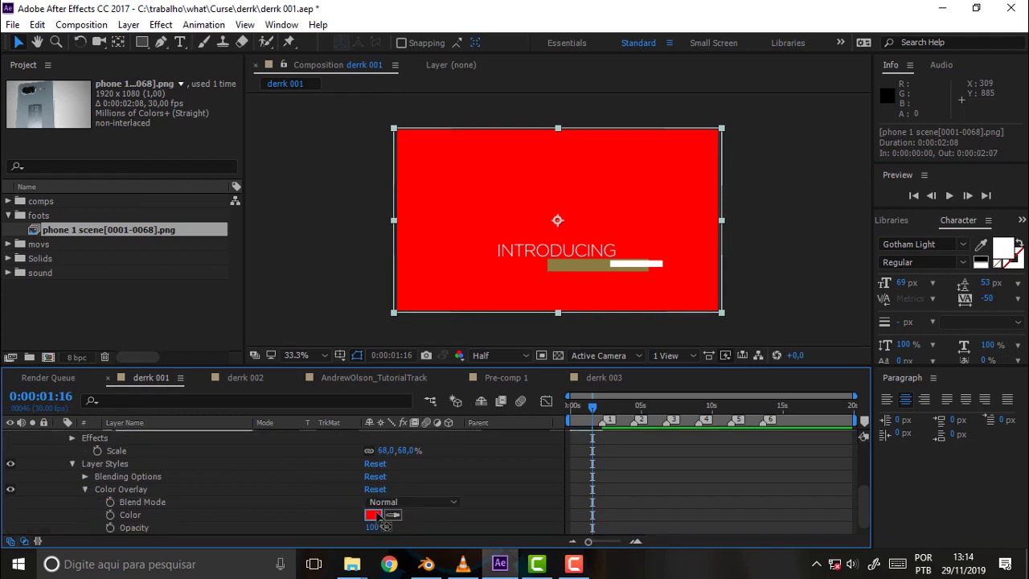
# Set the Color Overlay colour to orange FF4800
pyautogui.click(374, 514)
pyautogui.moveTo(289, 503); pyautogui.dragTo(290, 494)
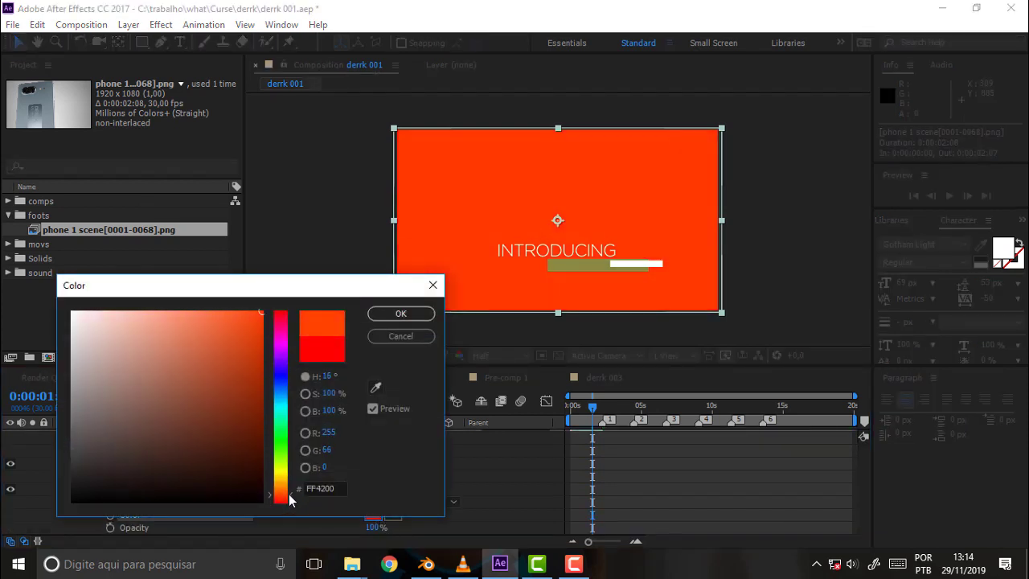
pyautogui.click(399, 313)
pyautogui.click(383, 502)
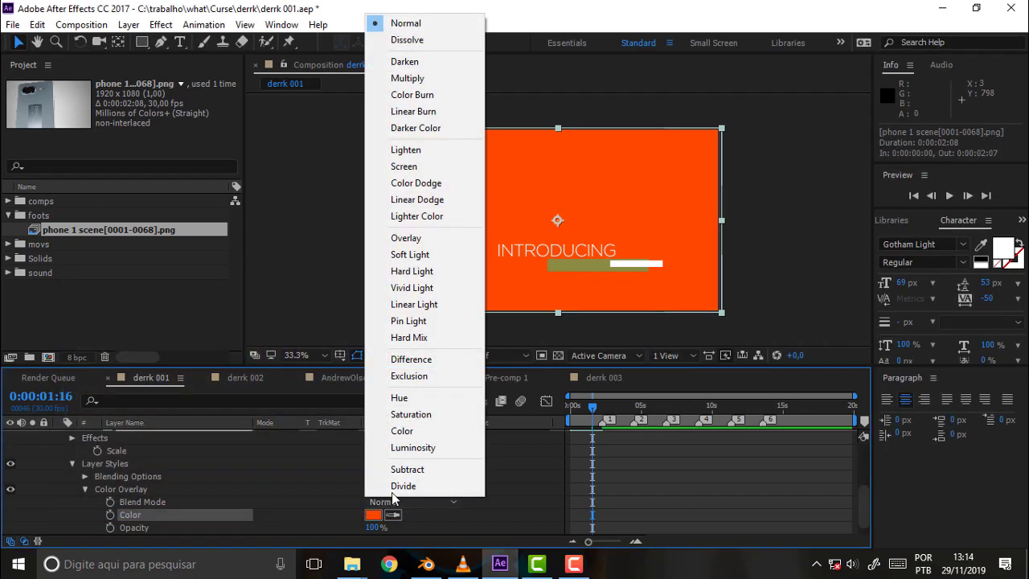
# Try the overlay's Overlay blend mode with a playback preview, then Pin Light, then Hard Light
pyautogui.click(428, 237)
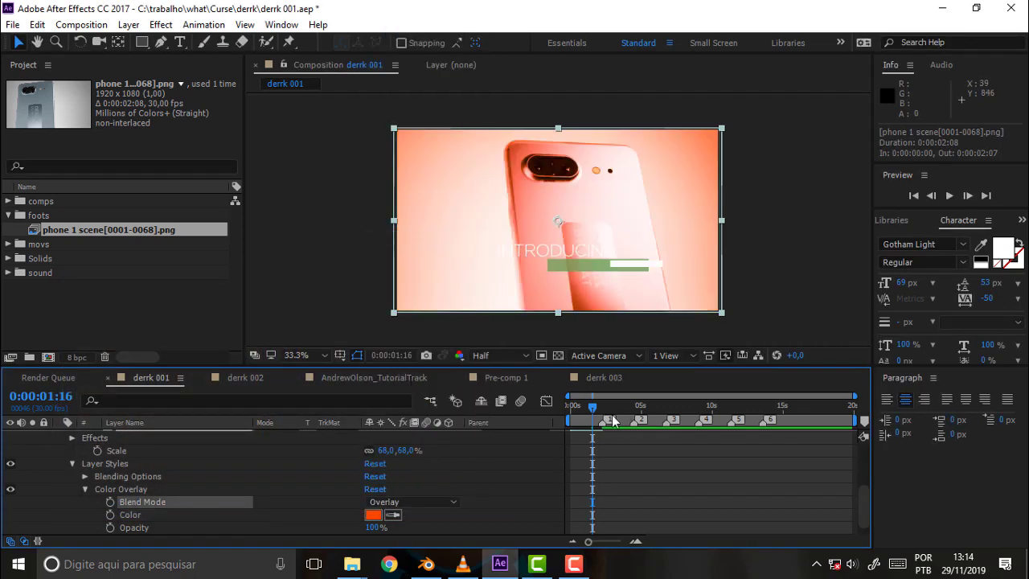
pyautogui.press('space')
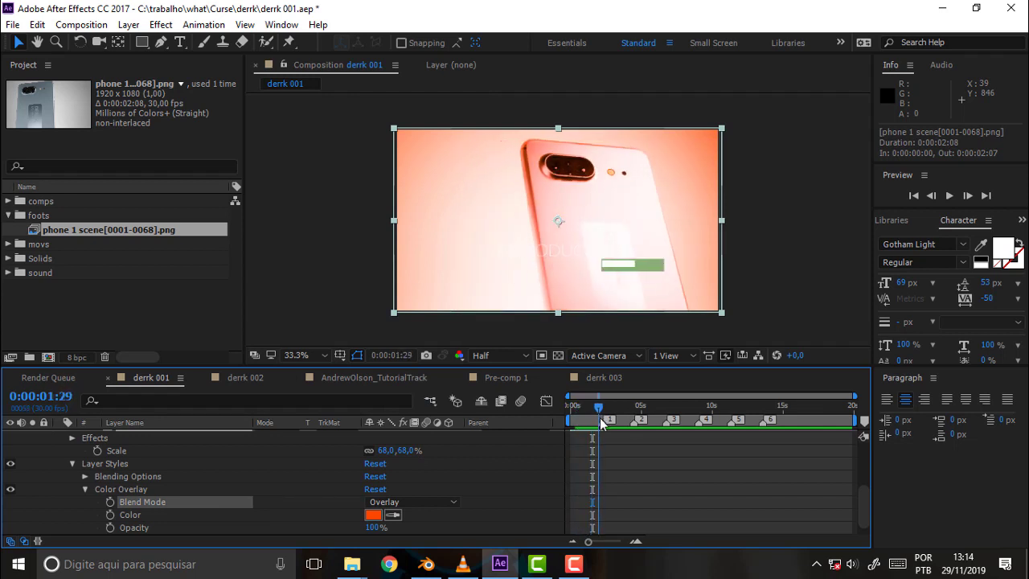
pyautogui.press('space')
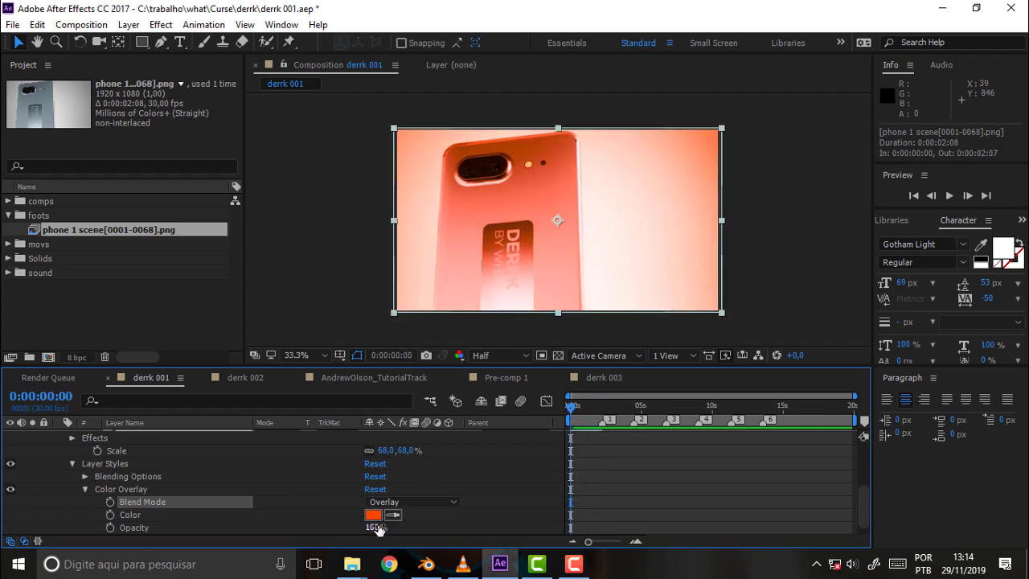
pyautogui.click(388, 503)
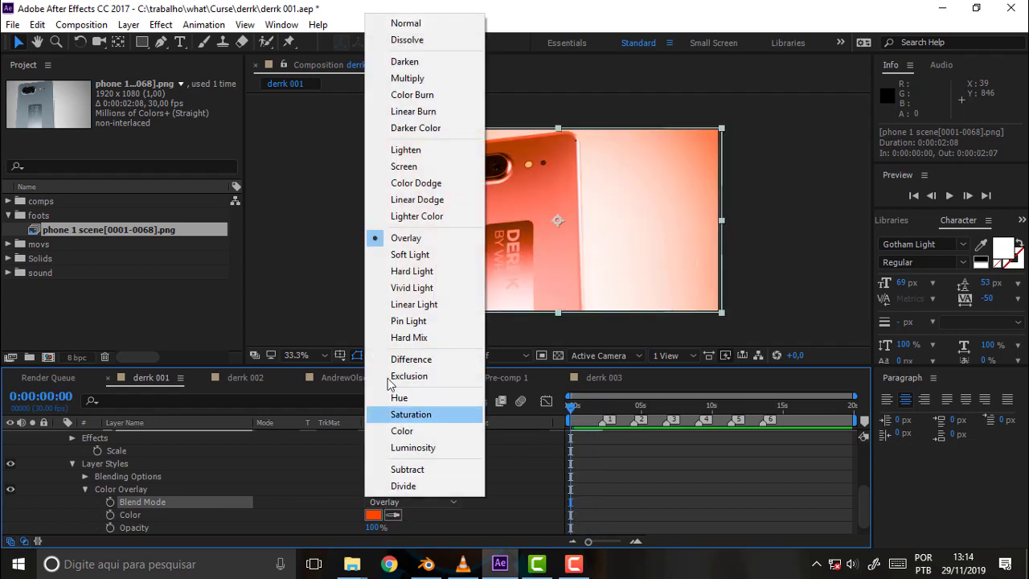
pyautogui.click(426, 322)
pyautogui.click(392, 504)
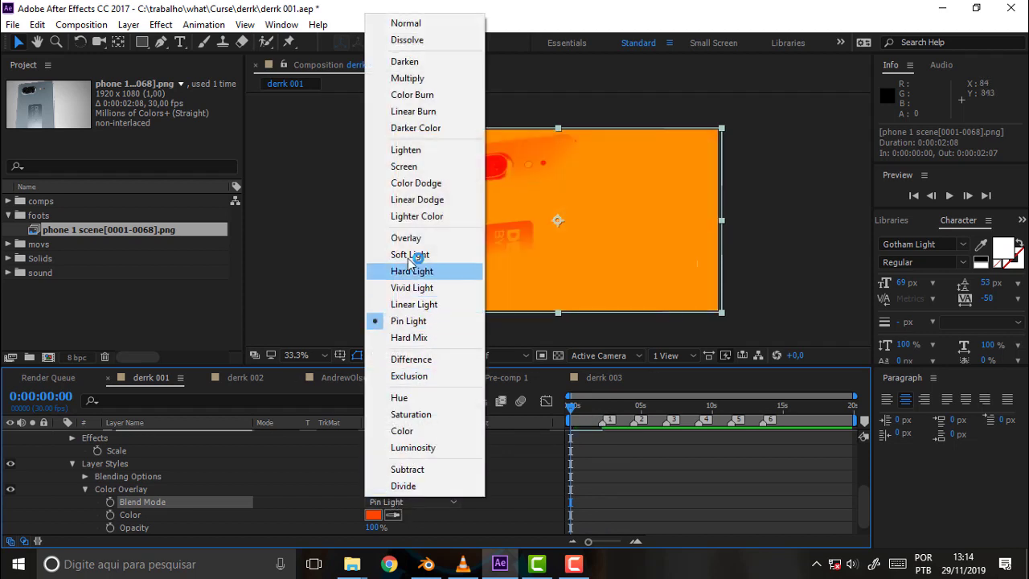
pyautogui.click(413, 274)
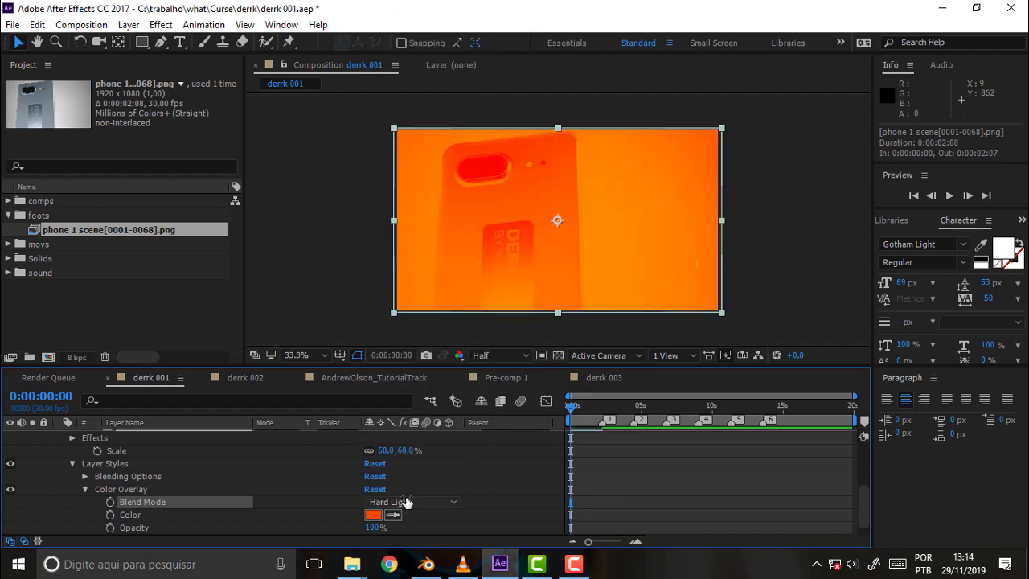
# Review the Hard Light tint across the phone shot and lower the overlay's opacity
pyautogui.moveTo(572, 408); pyautogui.dragTo(576, 406)
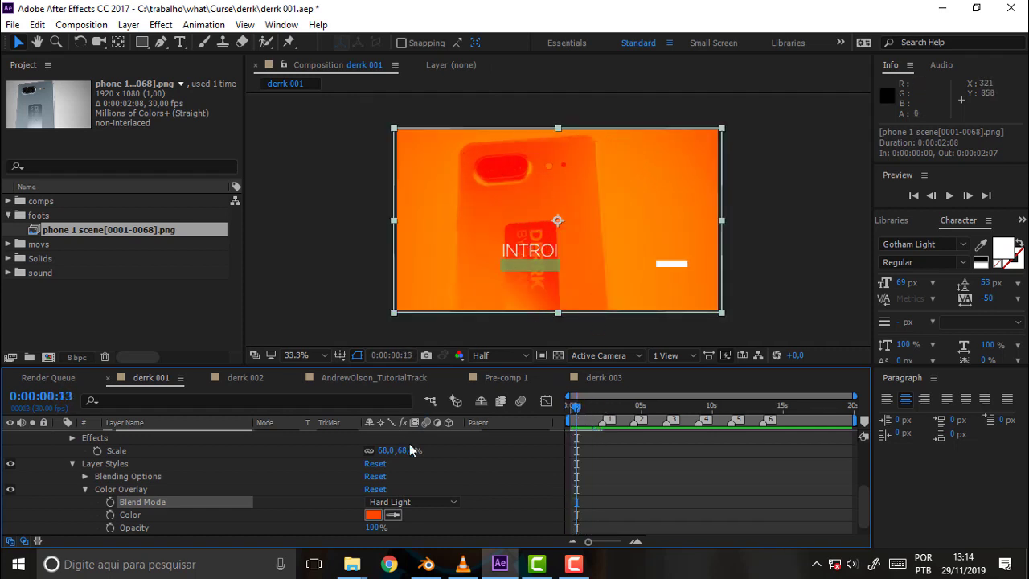
pyautogui.moveTo(582, 408); pyautogui.dragTo(768, 411)
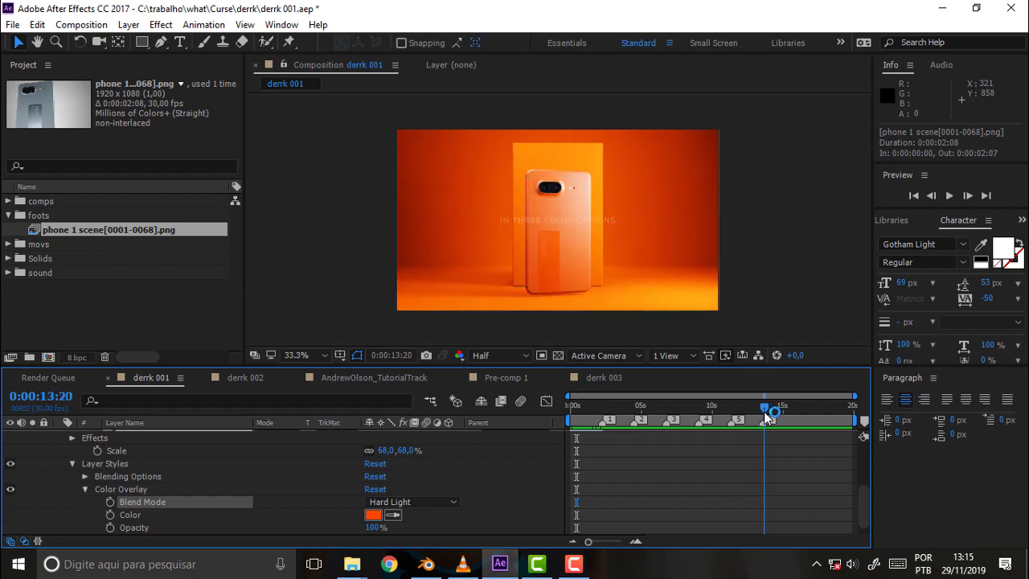
pyautogui.moveTo(766, 412); pyautogui.dragTo(585, 418)
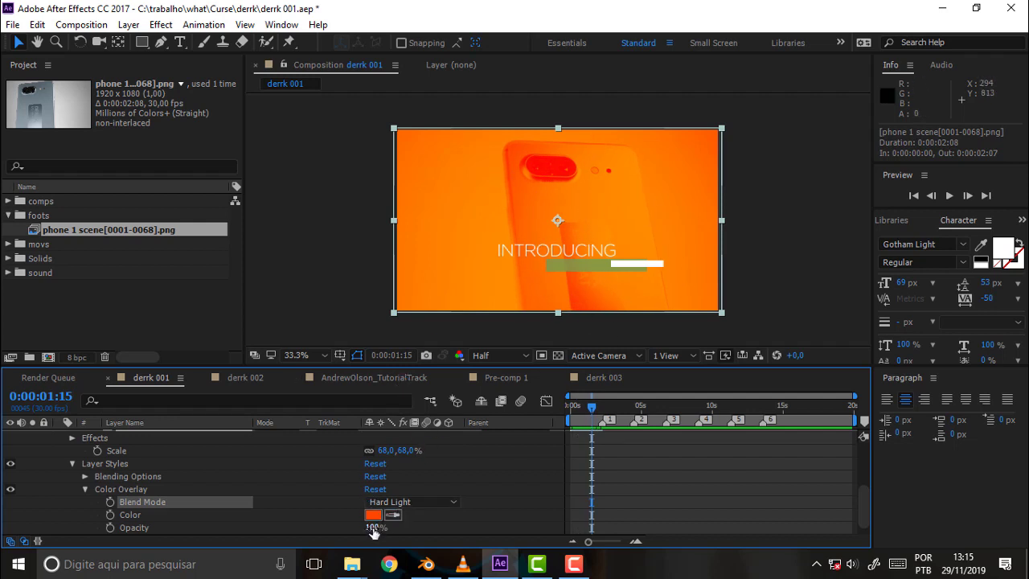
pyautogui.moveTo(372, 529)
pyautogui.mouseDown()
pyautogui.moveTo(338, 529)
pyautogui.moveTo(304, 488)
pyautogui.mouseUp()
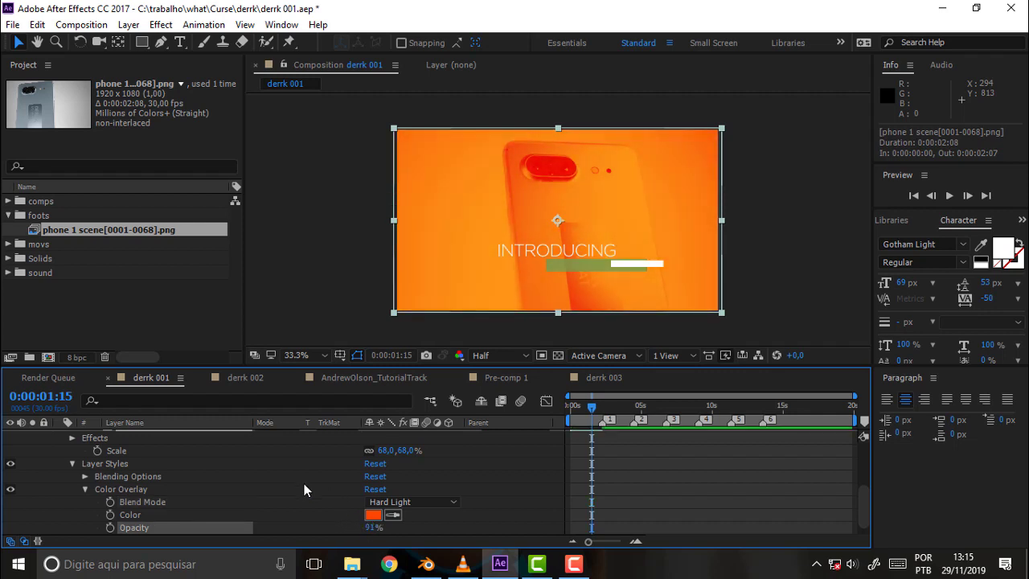
# Delete the Color Overlay style from the phone footage and review the untinted title frames
pyautogui.click(134, 491)
pyautogui.press('Delete')
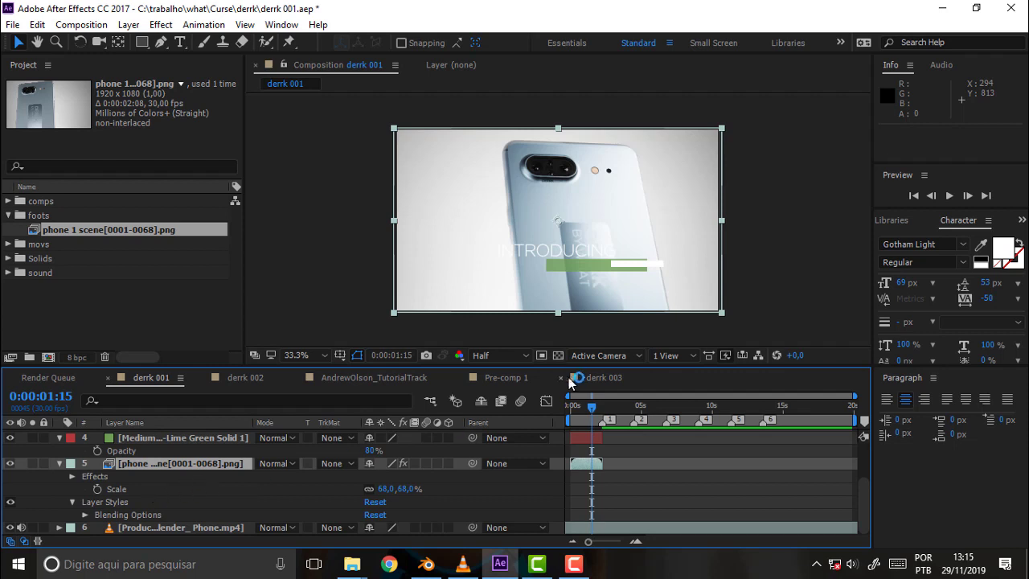
pyautogui.moveTo(590, 410); pyautogui.dragTo(582, 413)
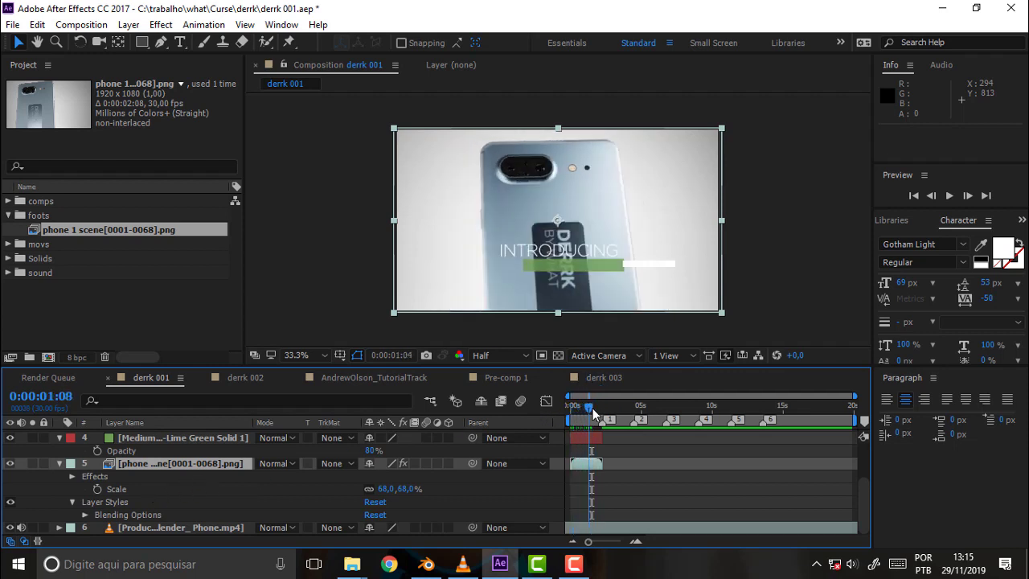